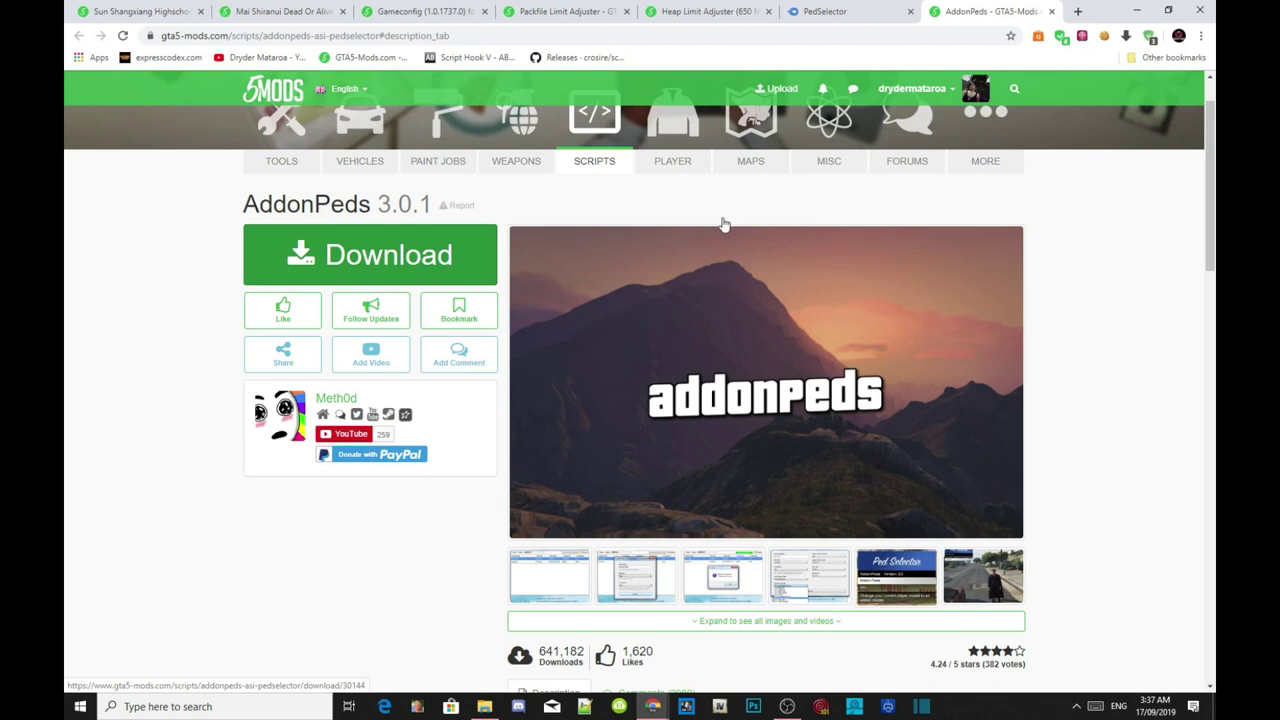
key(ctrl+shift+Tab)
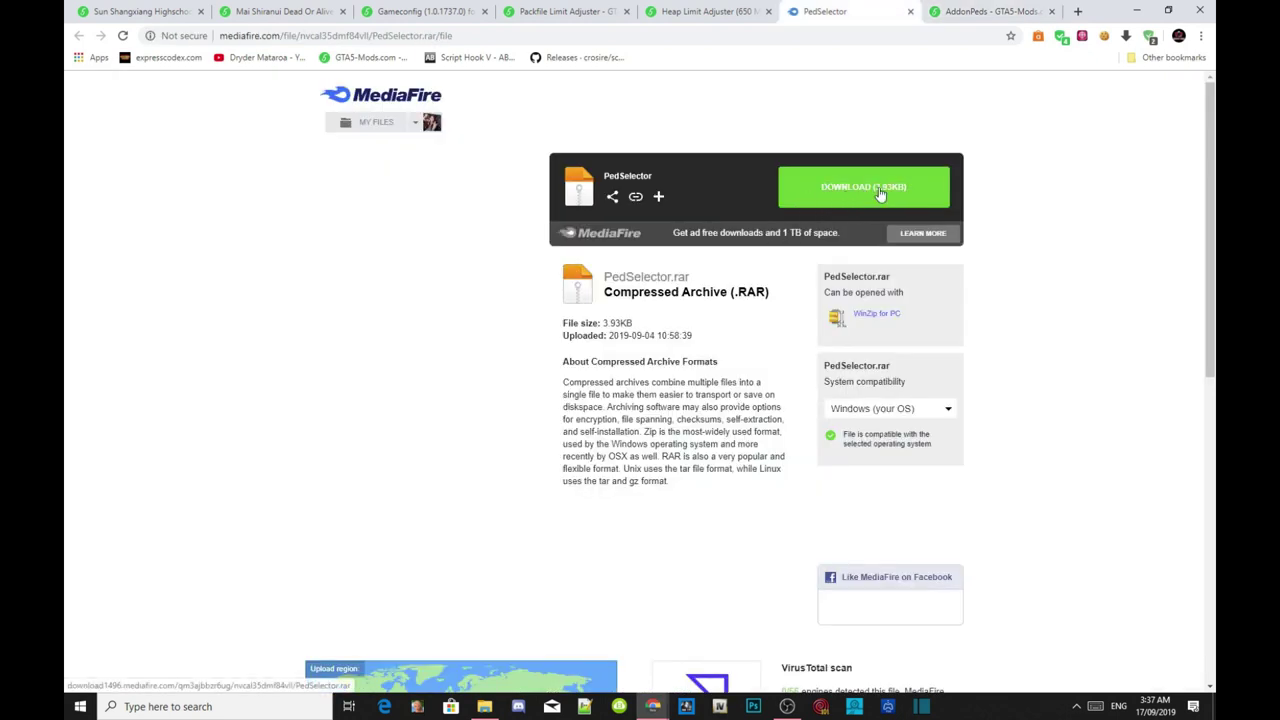
key(ctrl+shift+Tab)
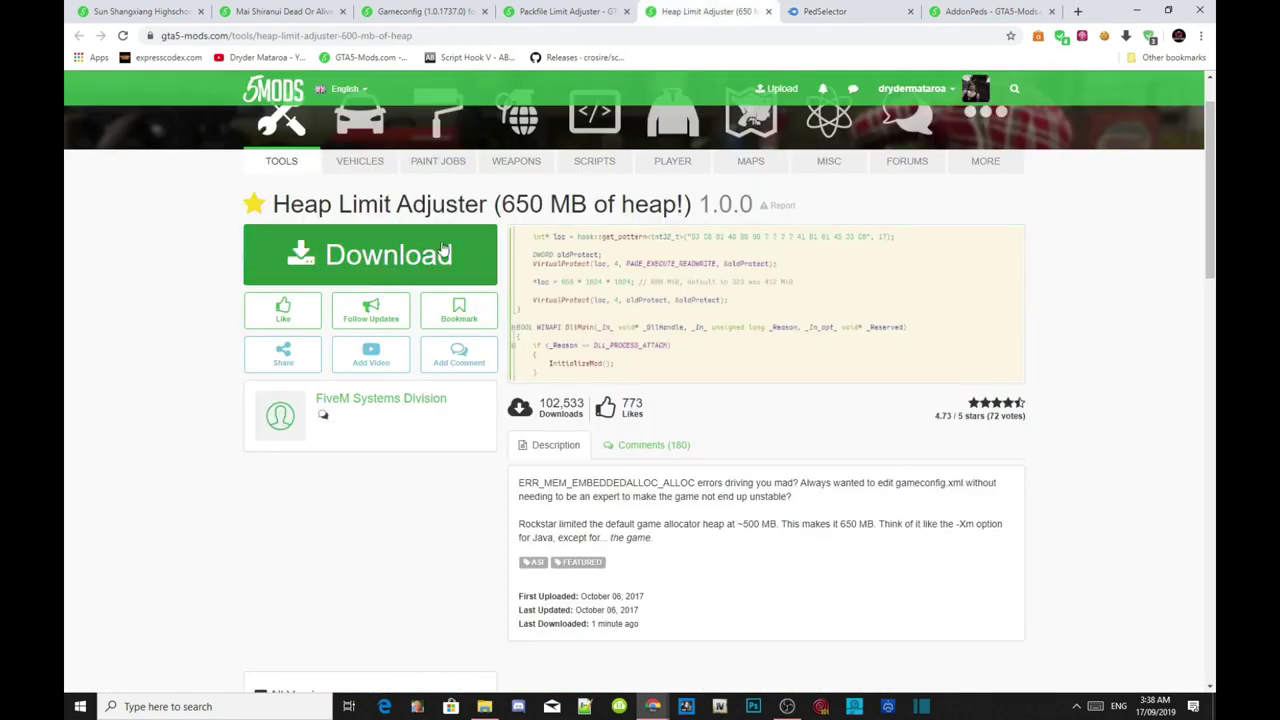
key(ctrl+shift+Tab)
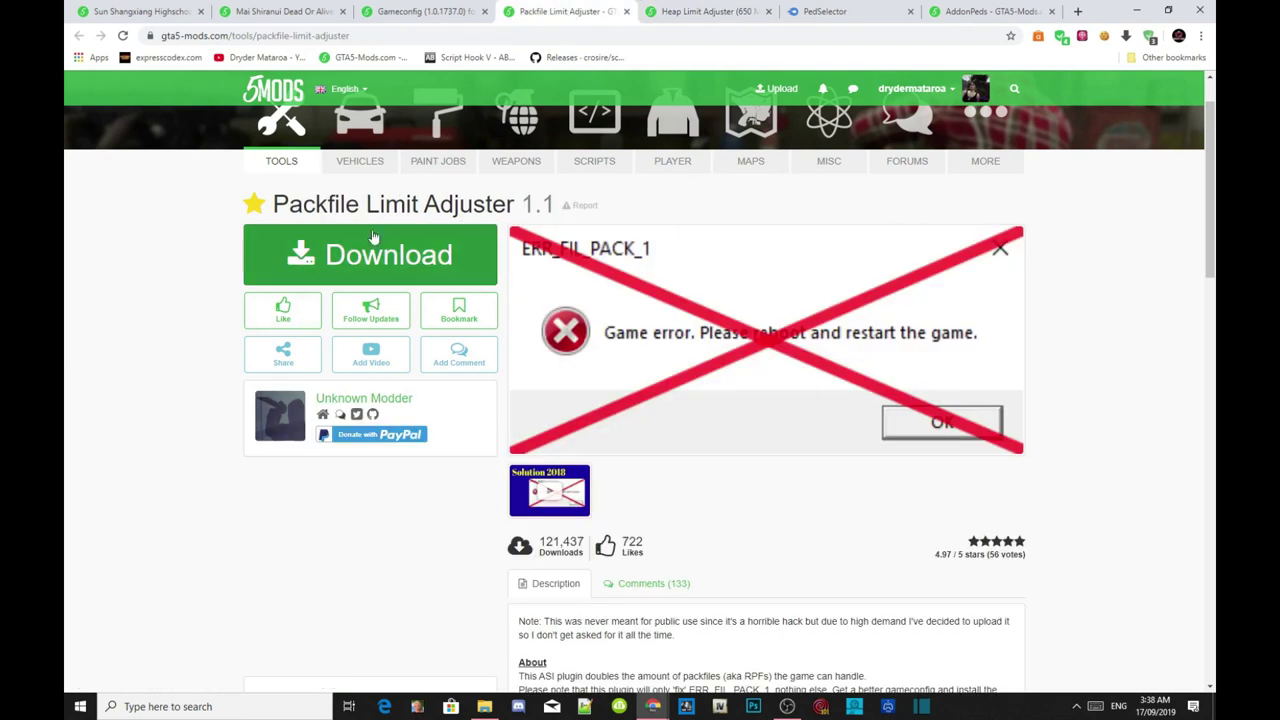
click(422, 14)
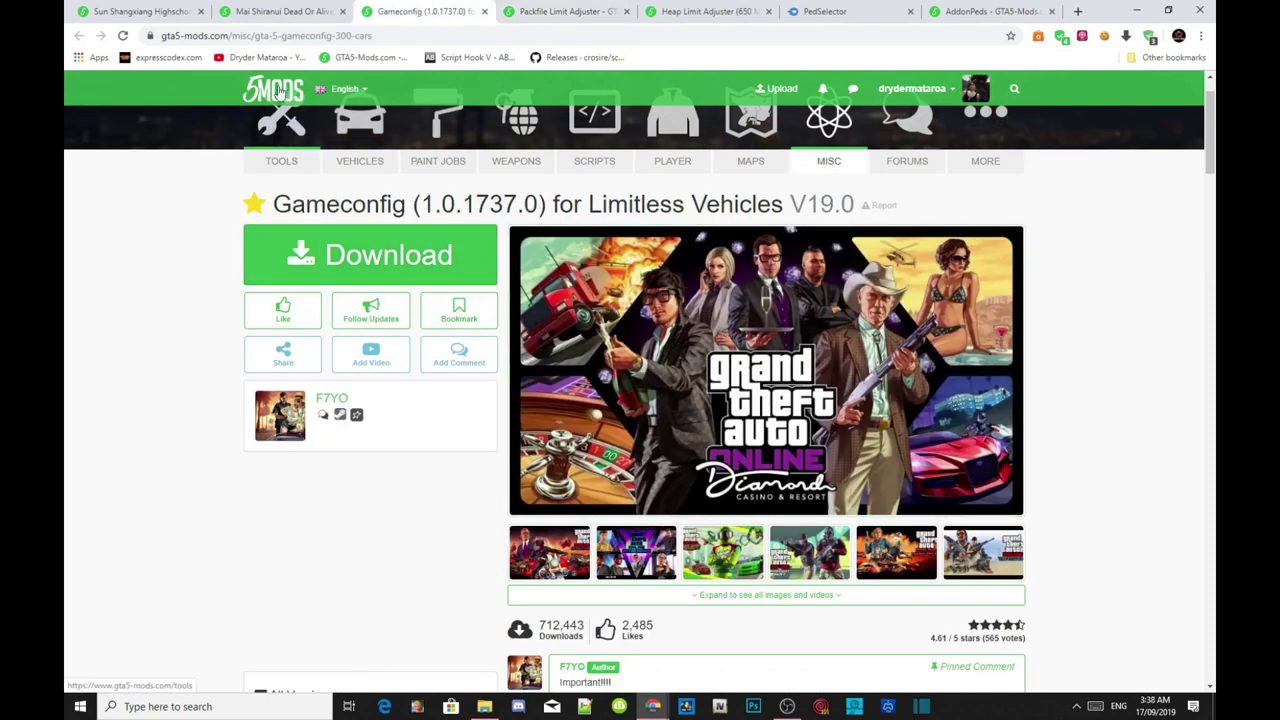
click(282, 11)
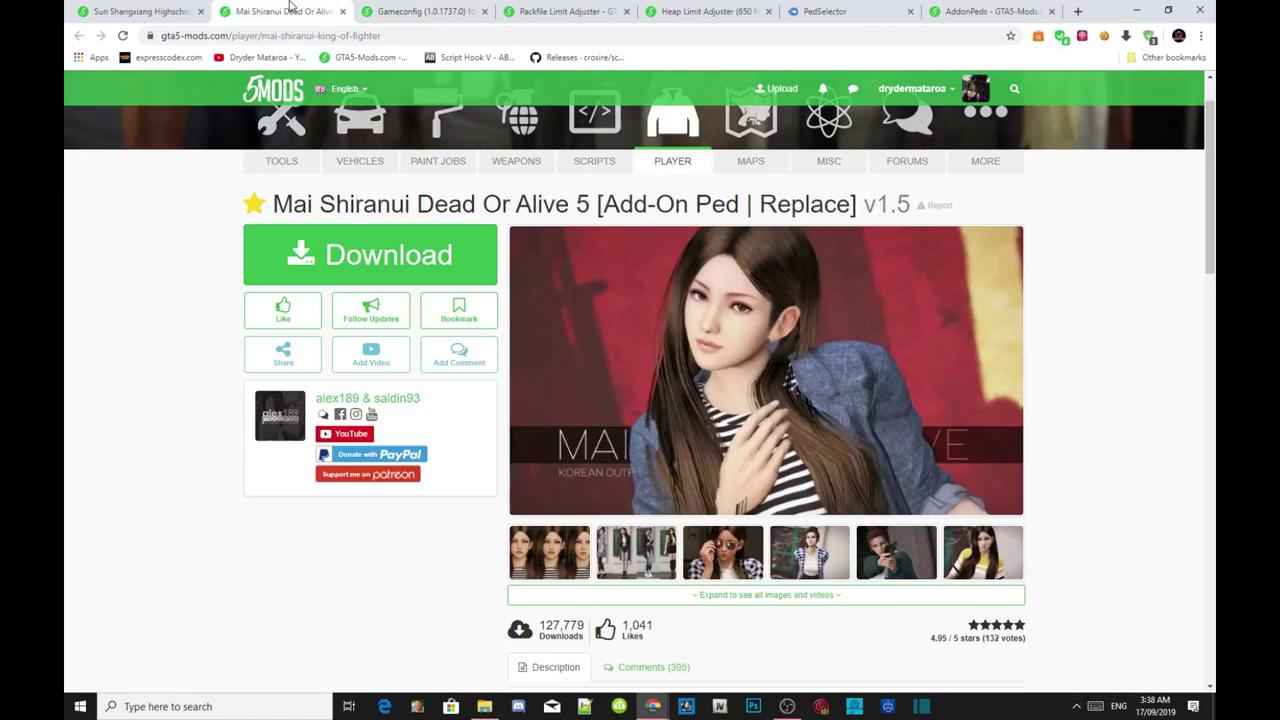
click(108, 8)
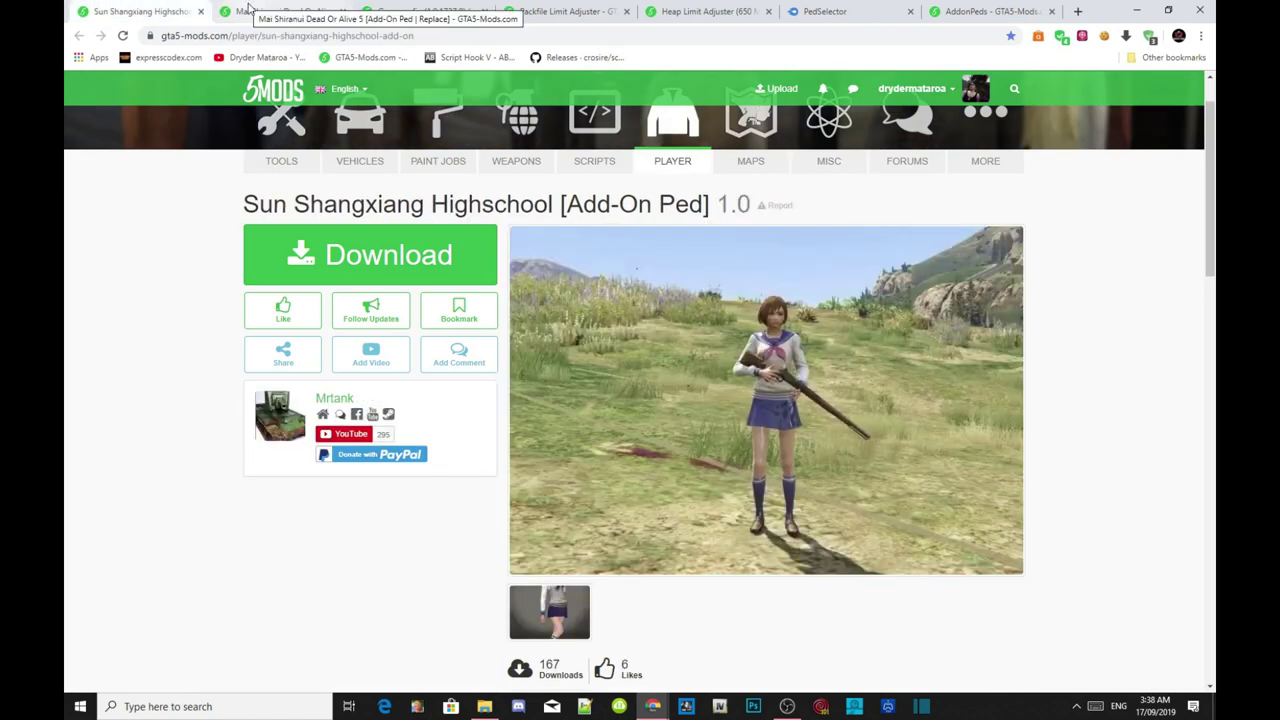
click(250, 10)
click(128, 13)
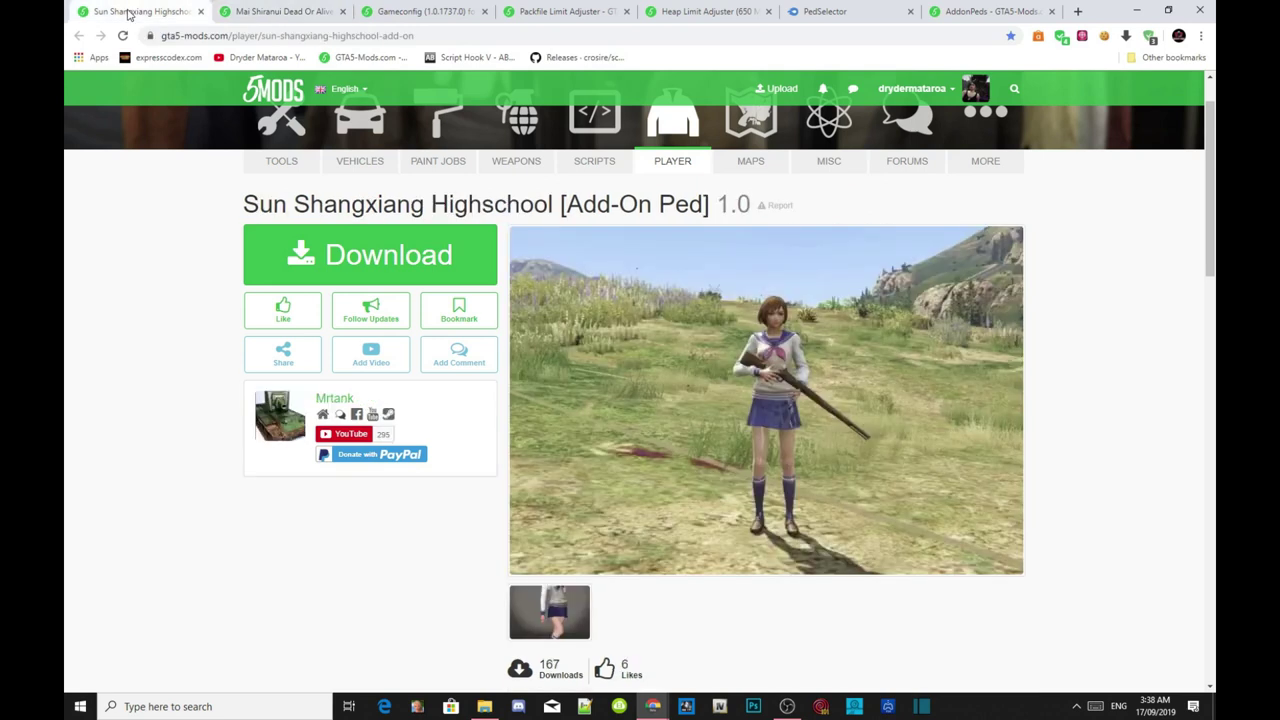
click(243, 10)
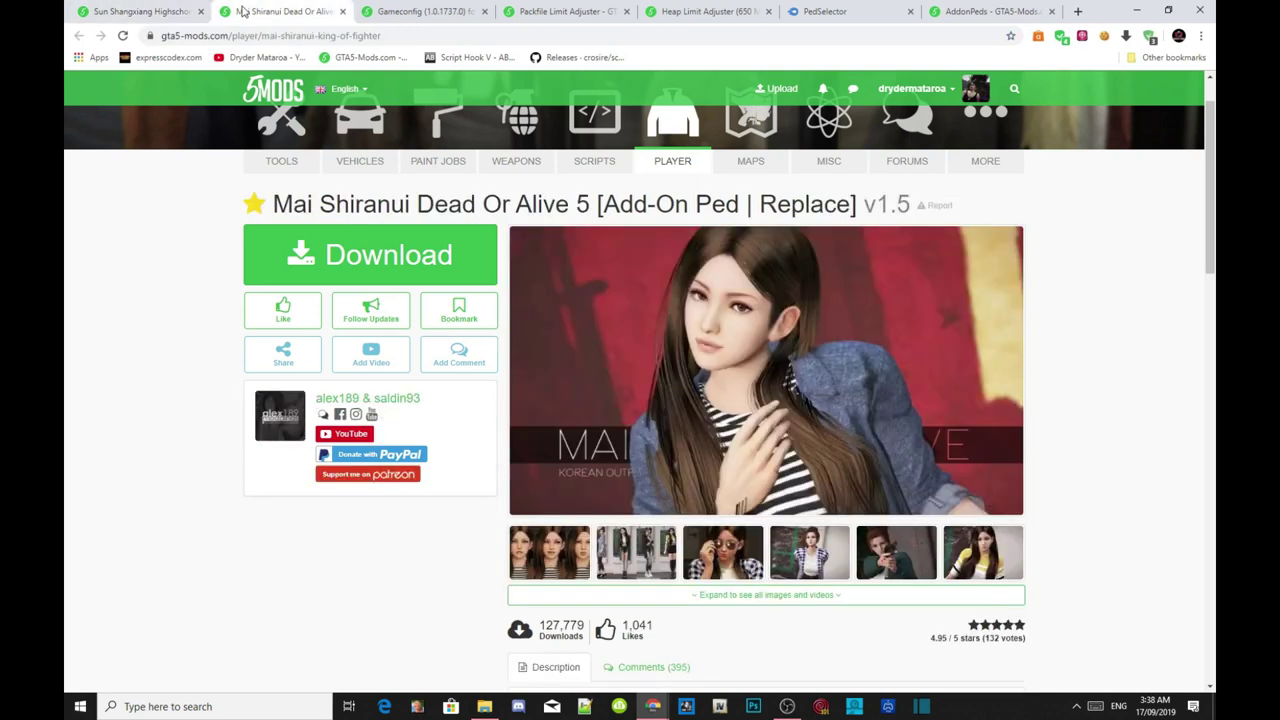
click(137, 10)
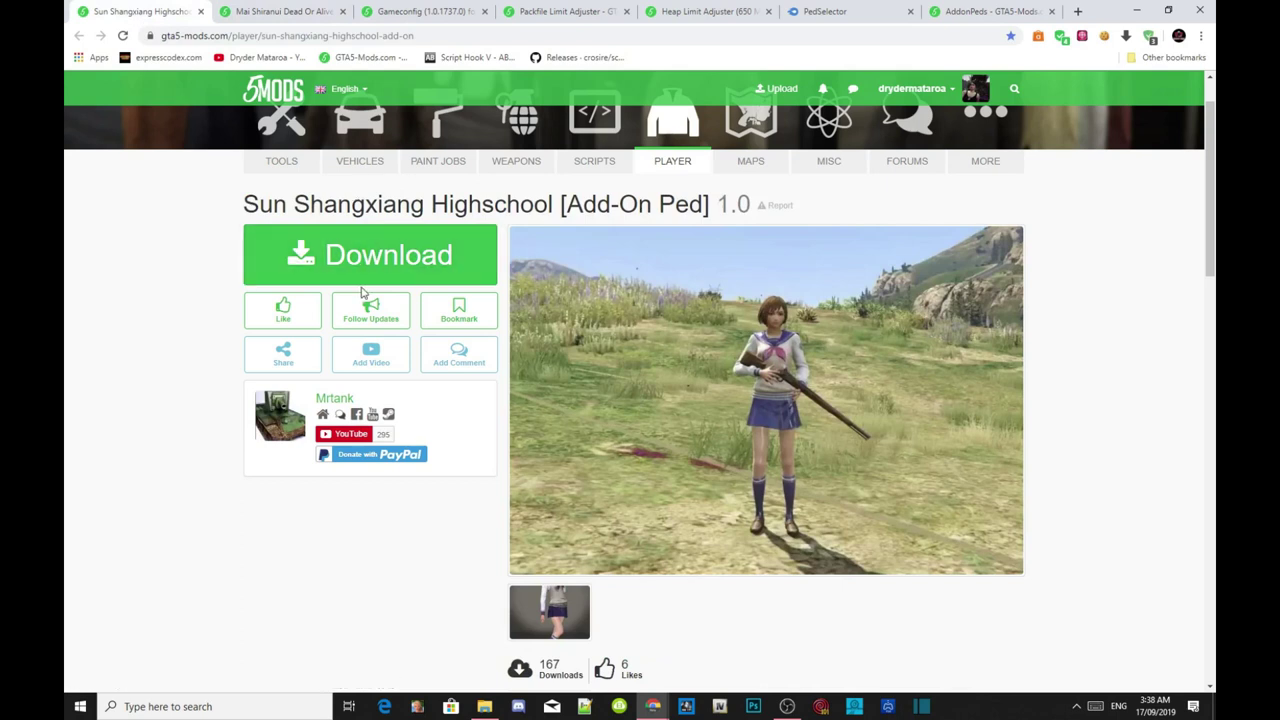
click(283, 11)
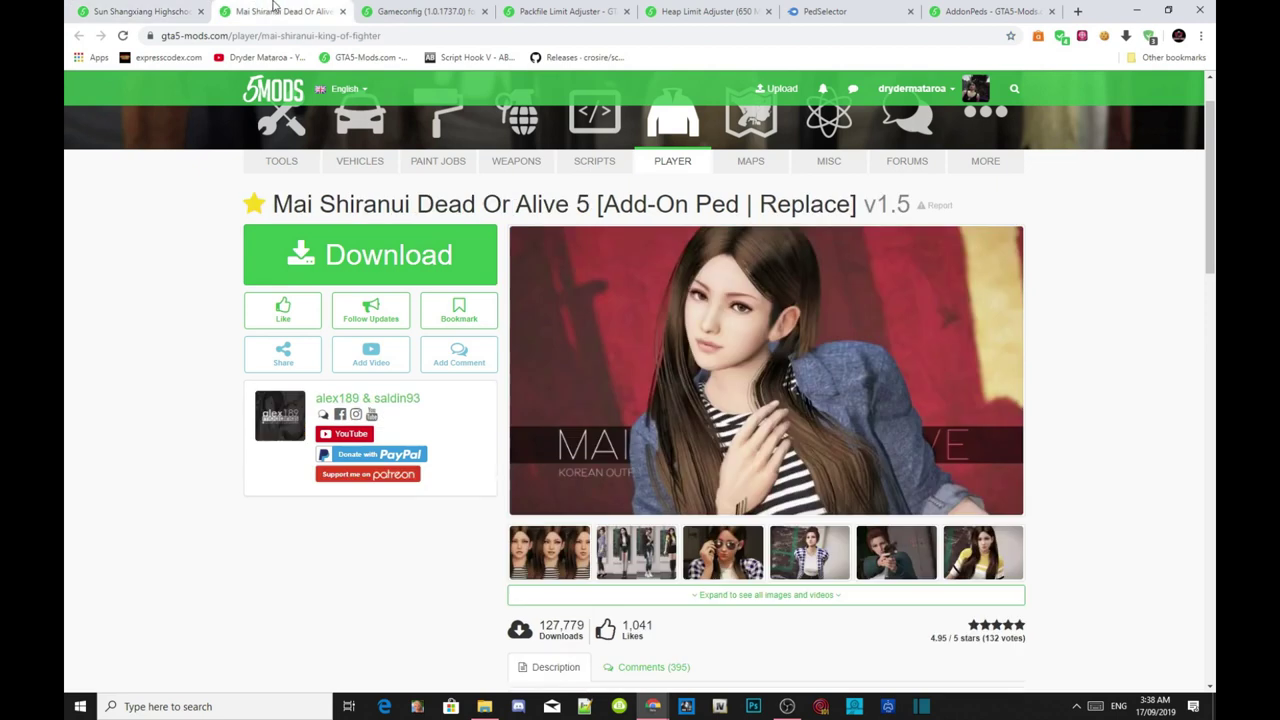
click(418, 11)
click(540, 11)
click(683, 11)
click(836, 10)
click(985, 11)
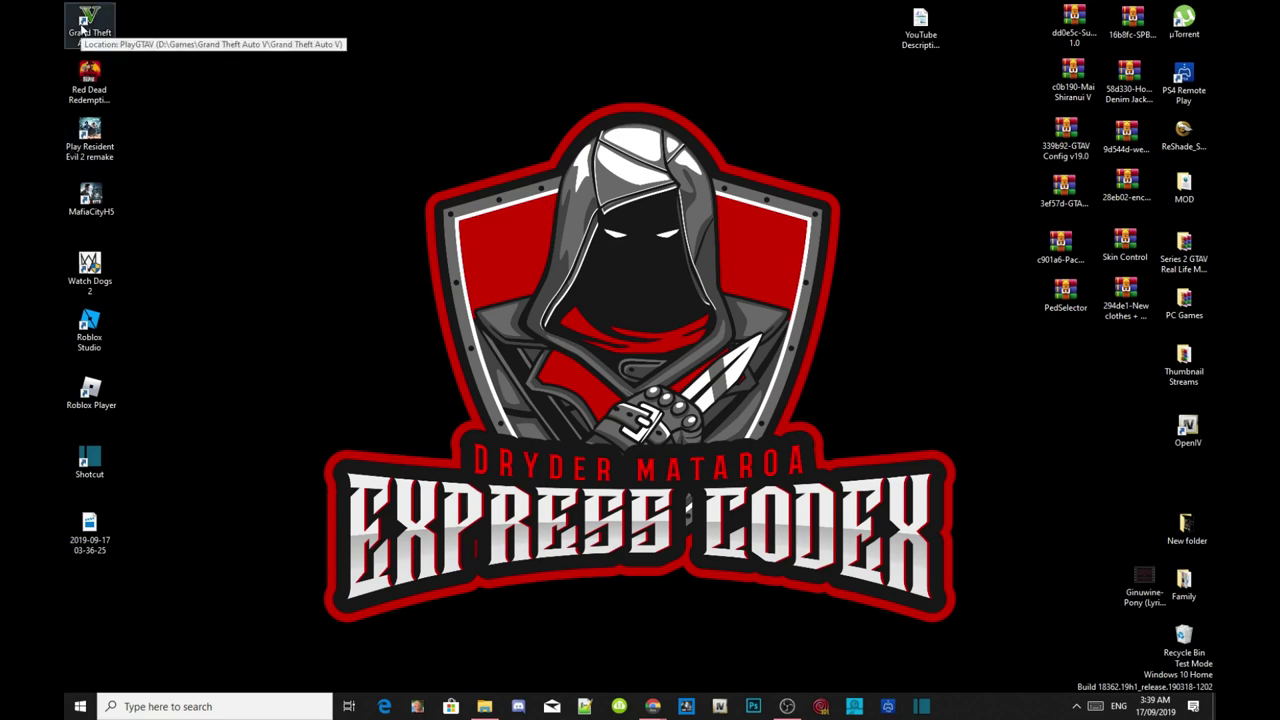
Open the file location of the Grand Theft Auto V shortcut and maximize the Explorer window
right_click(83, 32)
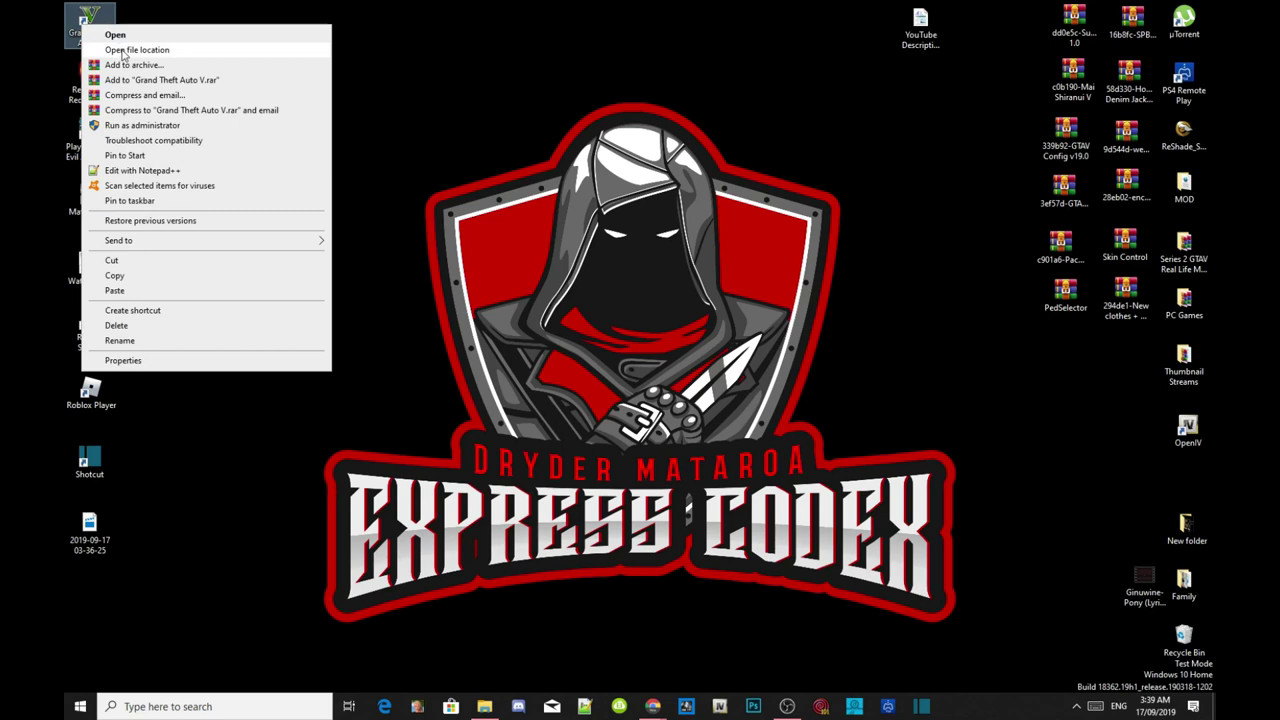
click(124, 51)
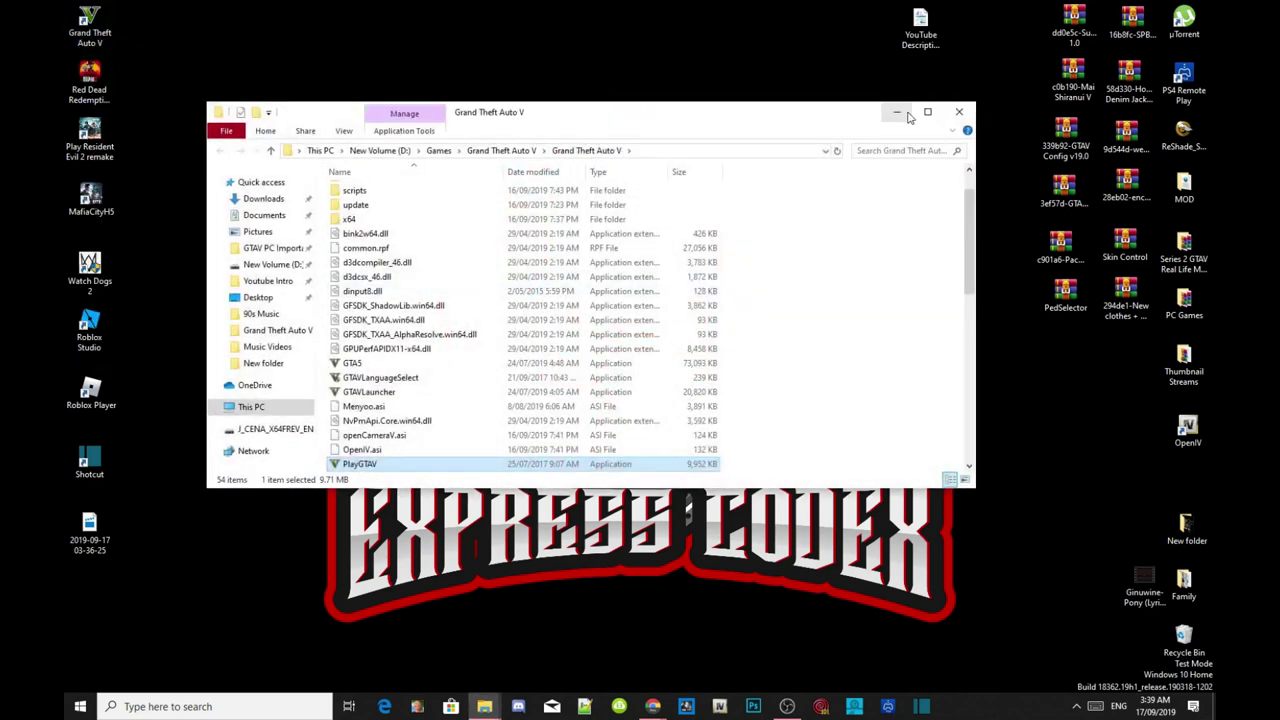
click(927, 112)
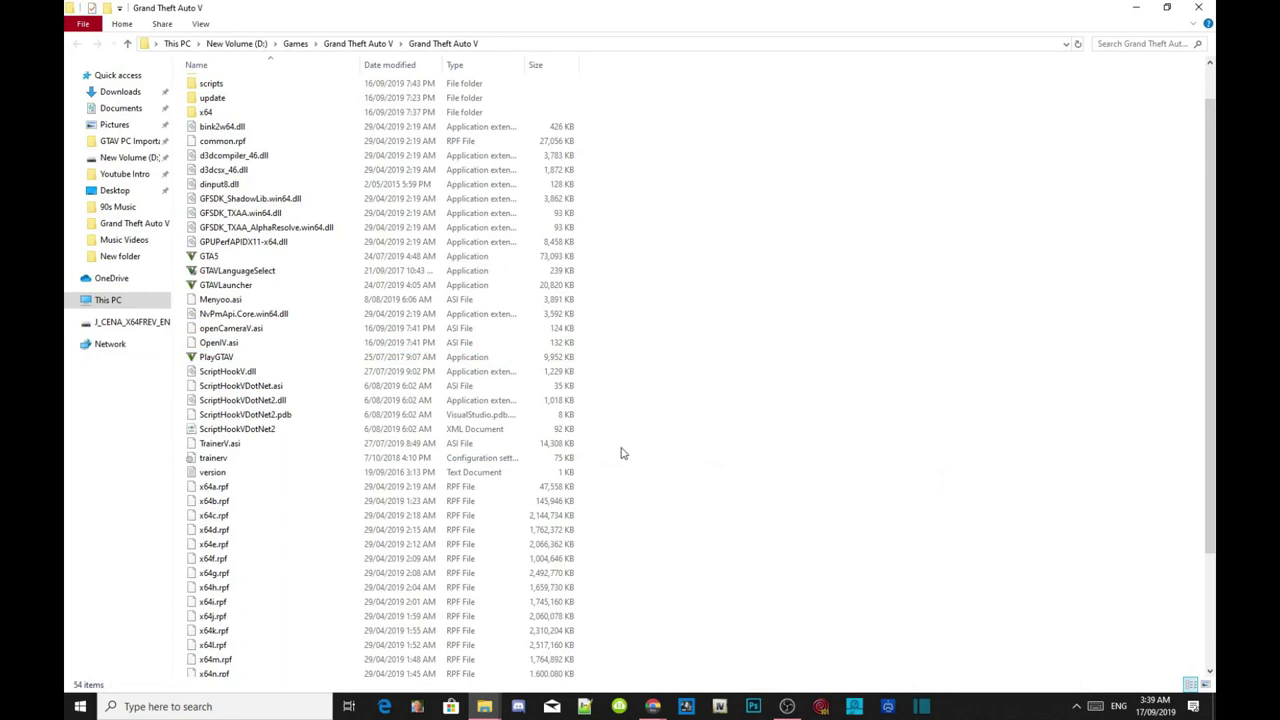
scroll(620, 450, up, 1)
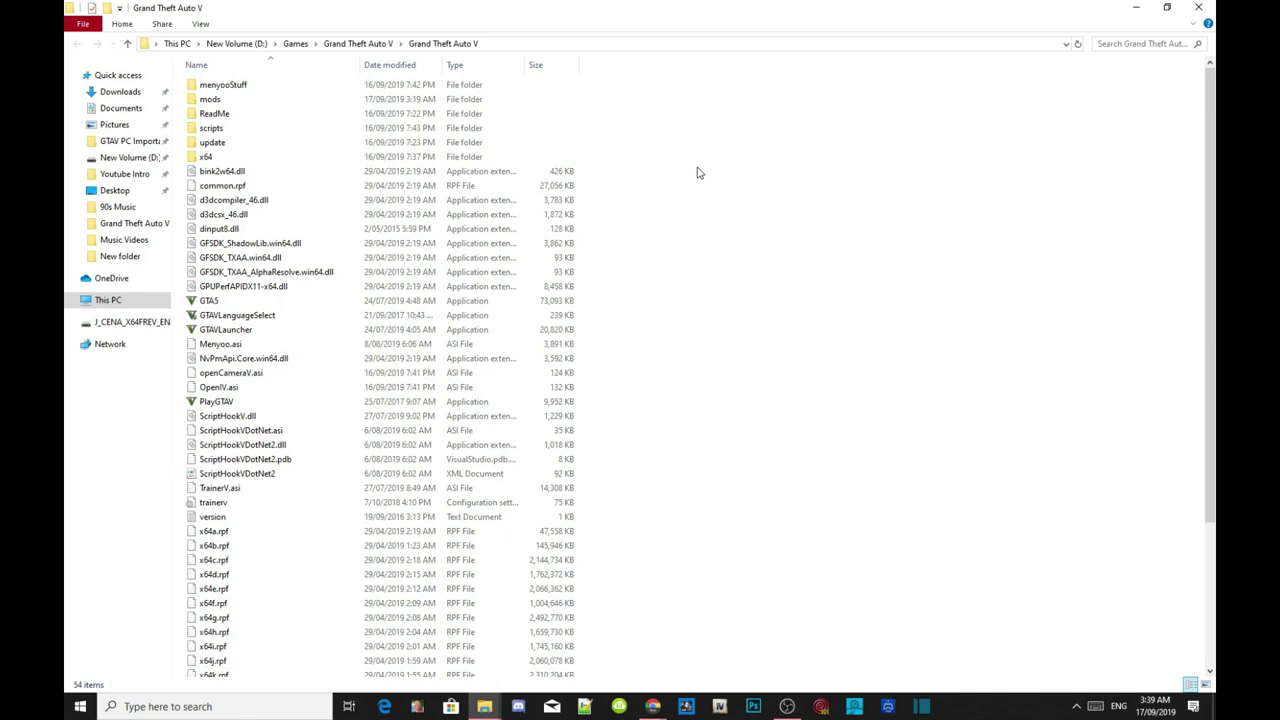
Look inside the scripts folder, then return to the Grand Theft Auto V folder
double_click(248, 131)
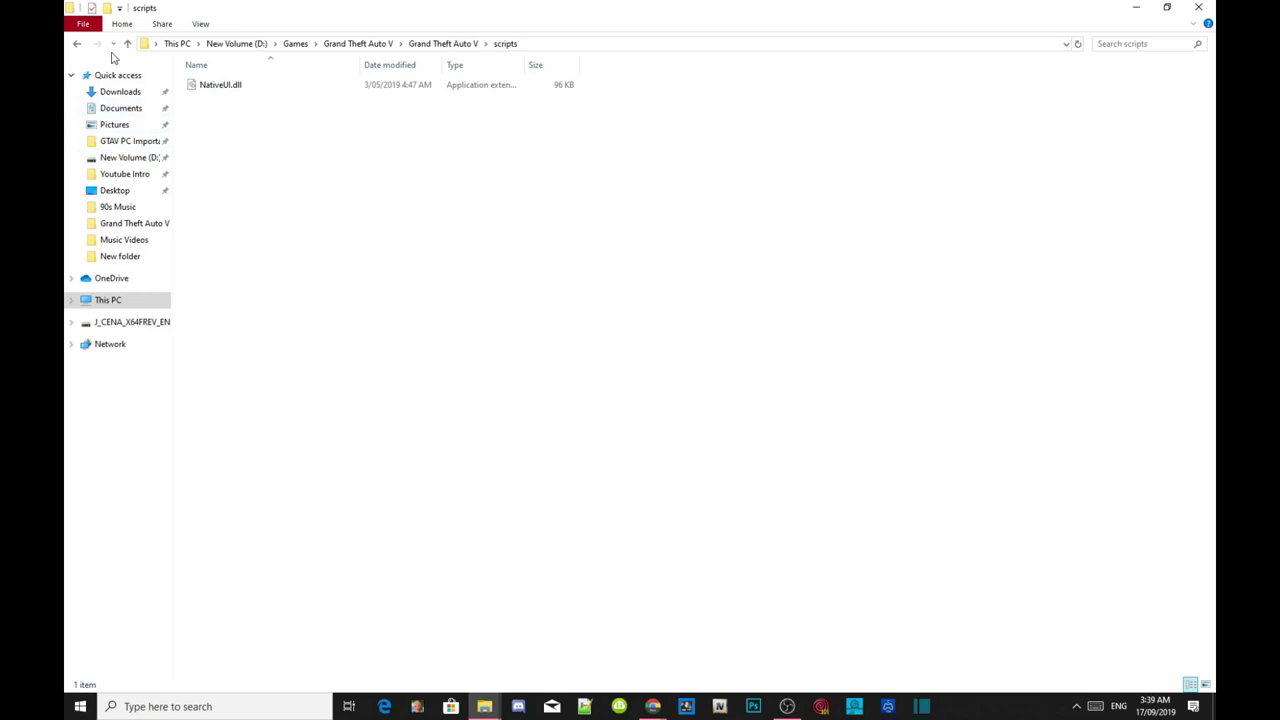
click(77, 43)
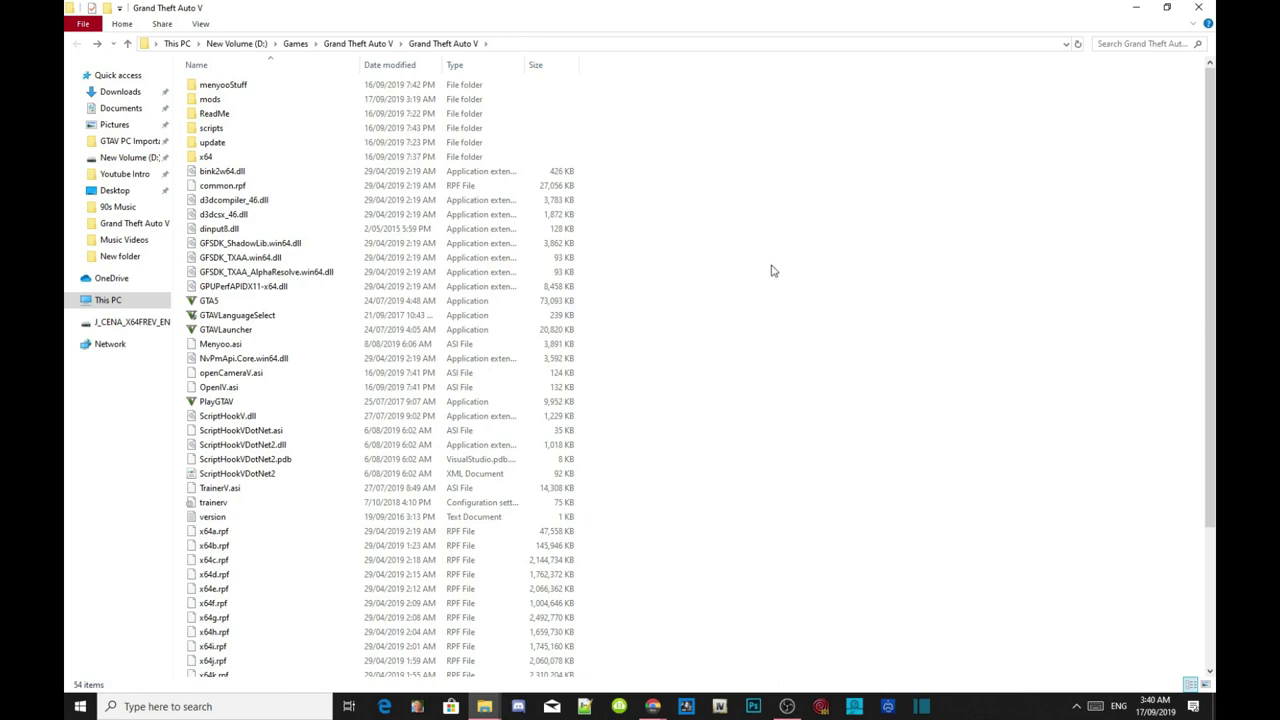
right_click(772, 272)
click(808, 210)
Restore the Grand Theft Auto V window to normal size and shift it left
click(1166, 9)
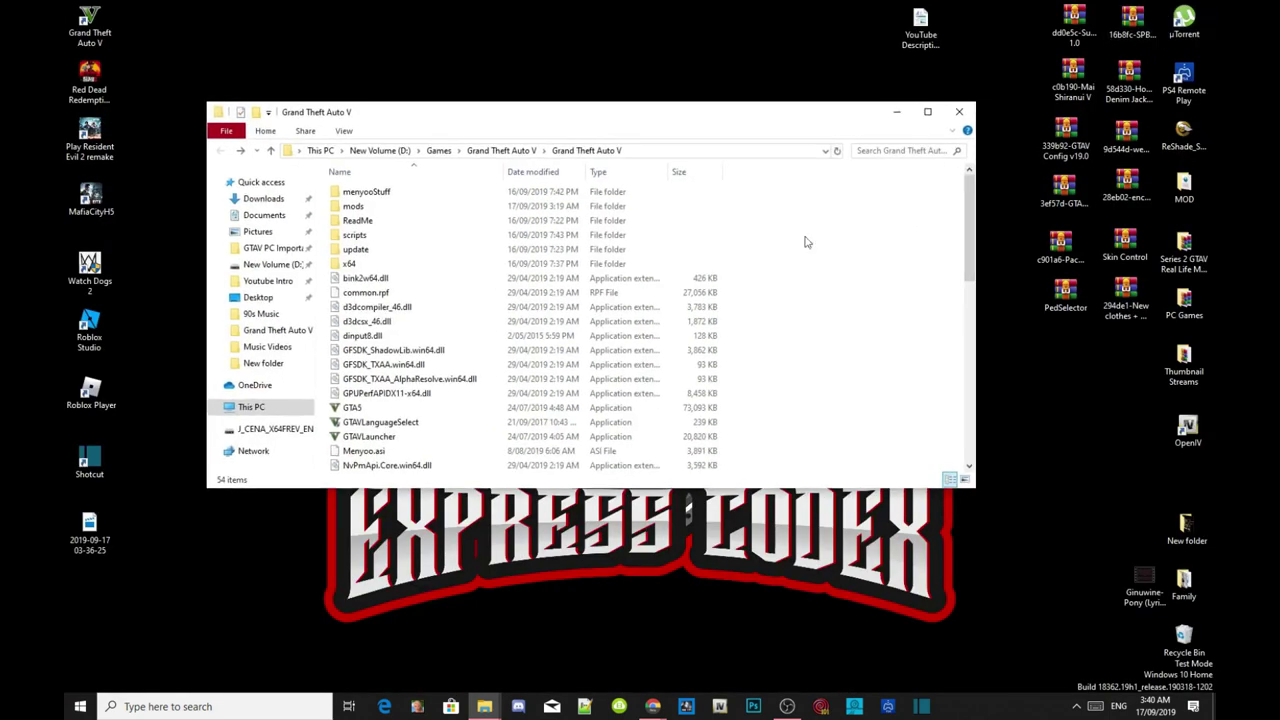
scroll(786, 333, down, 9)
scroll(786, 333, down, 3)
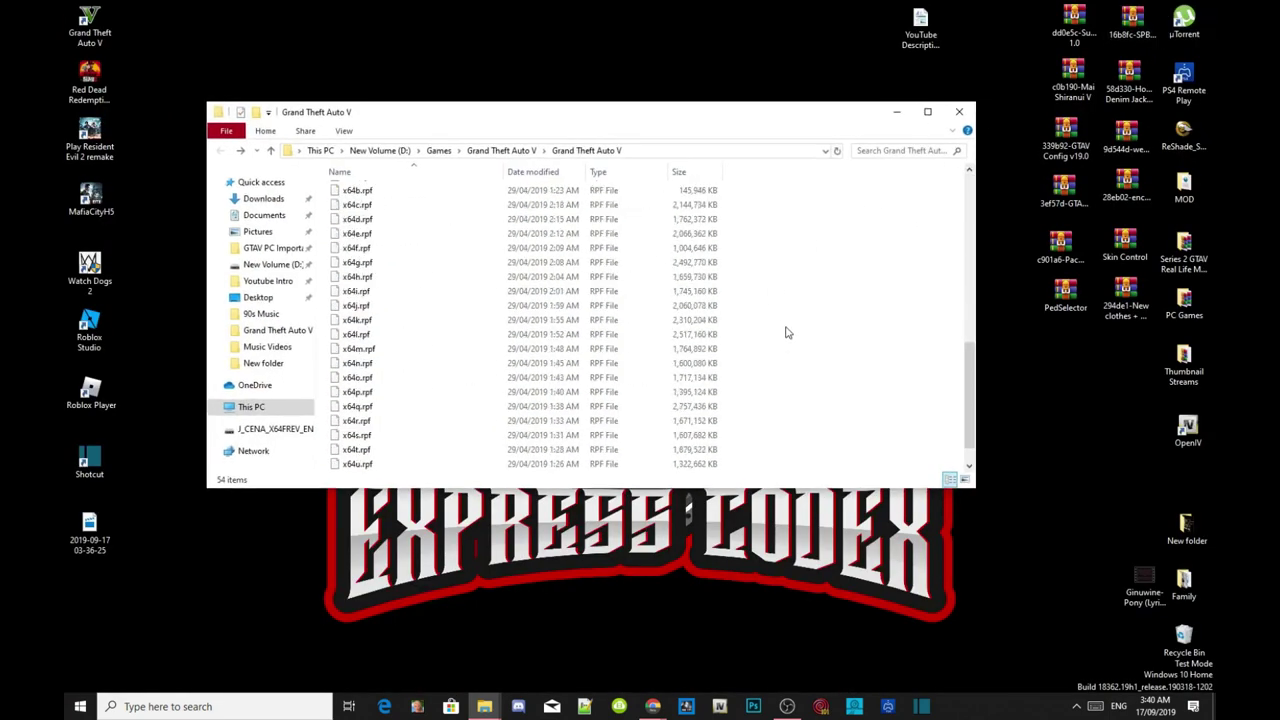
scroll(786, 330, up, 5)
scroll(786, 328, up, 2)
scroll(786, 325, down, 7)
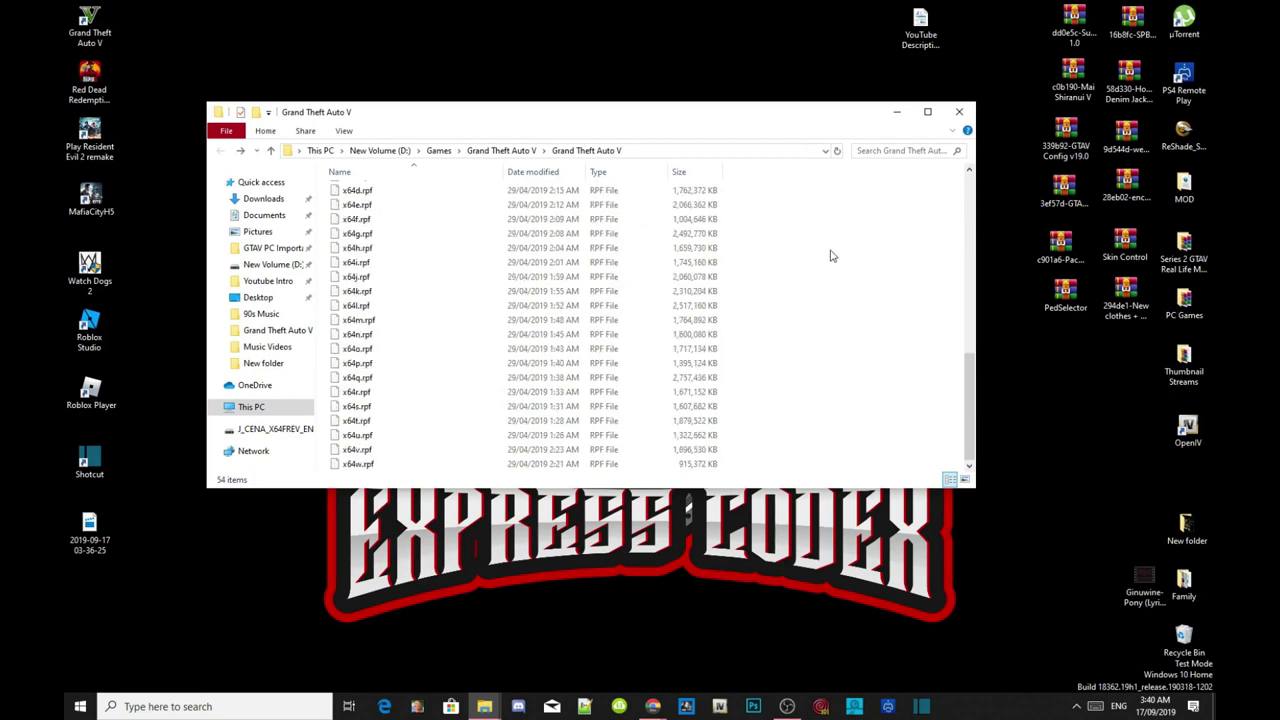
drag(826, 112, 772, 121)
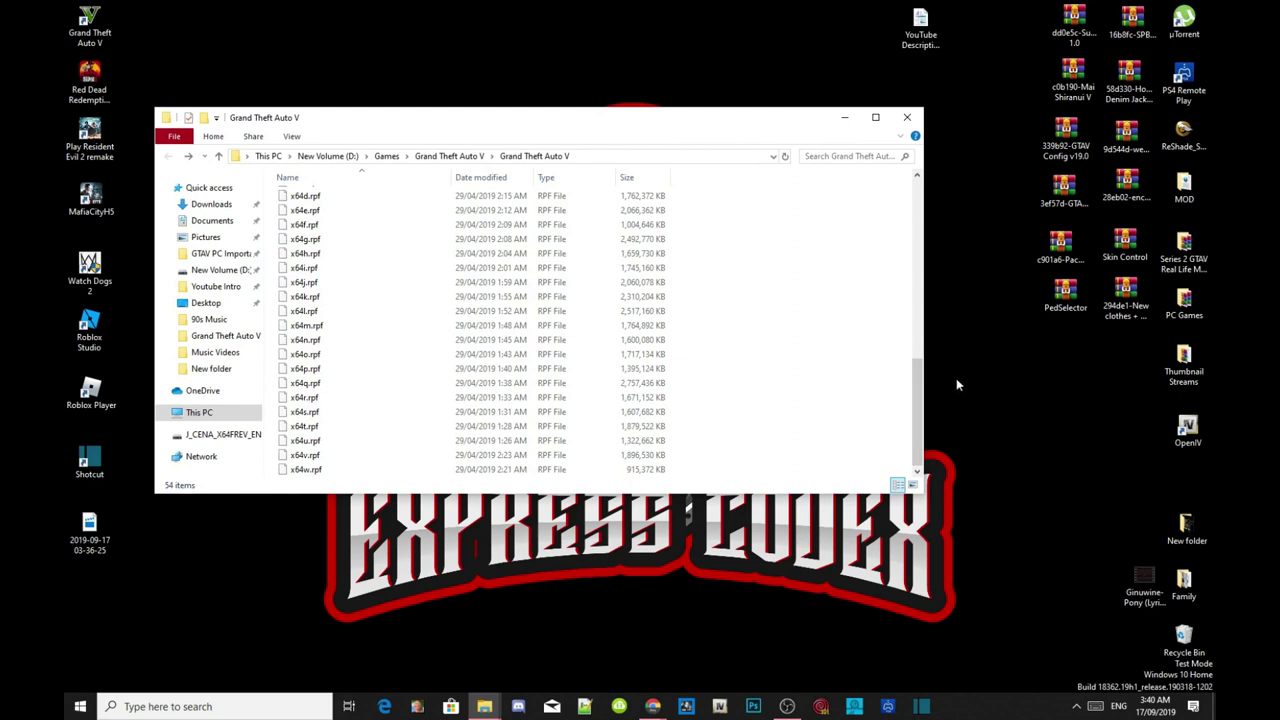
Bring up the MOD folder window and browse into Addonpeds\dlcpacks
click(486, 708)
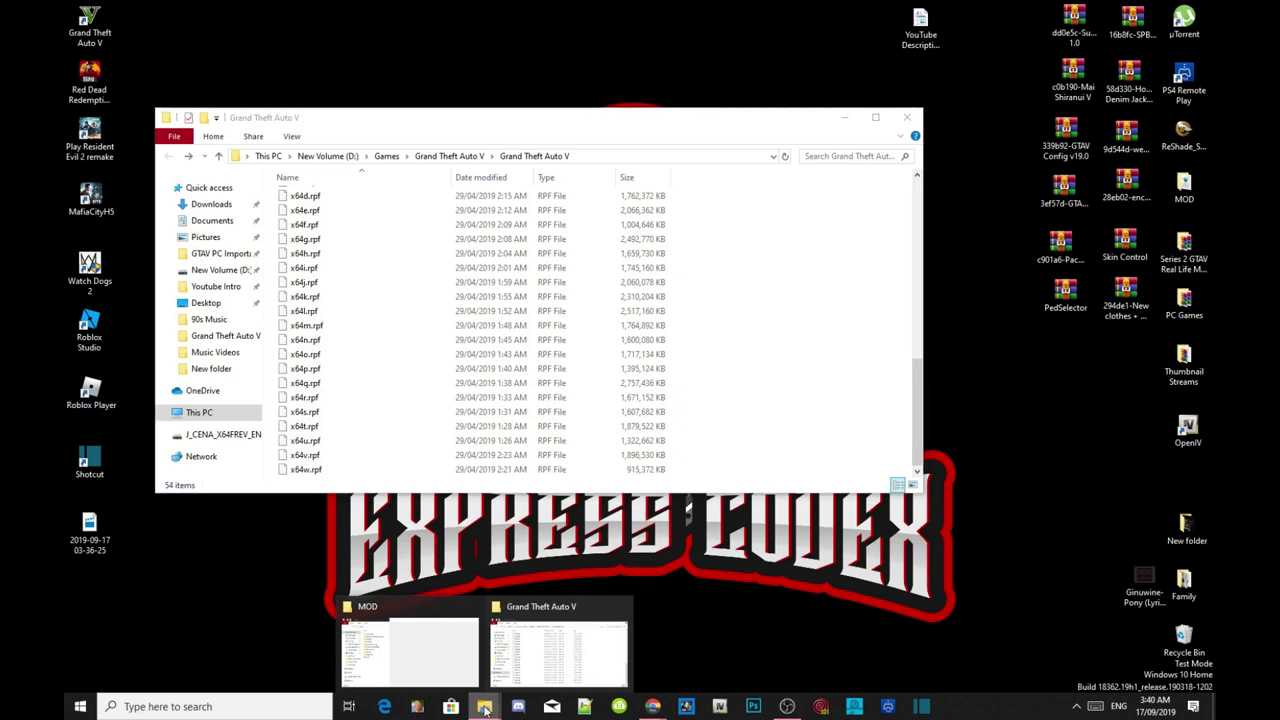
click(418, 650)
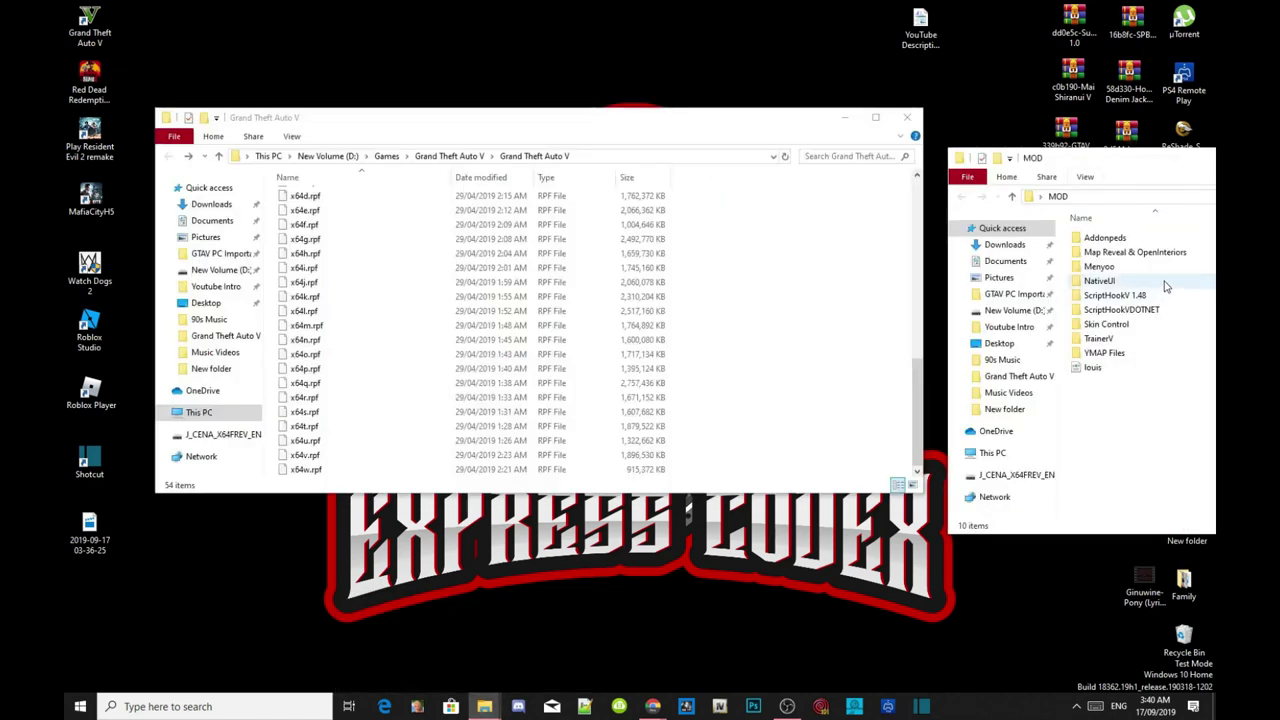
drag(797, 119, 773, 151)
double_click(1128, 240)
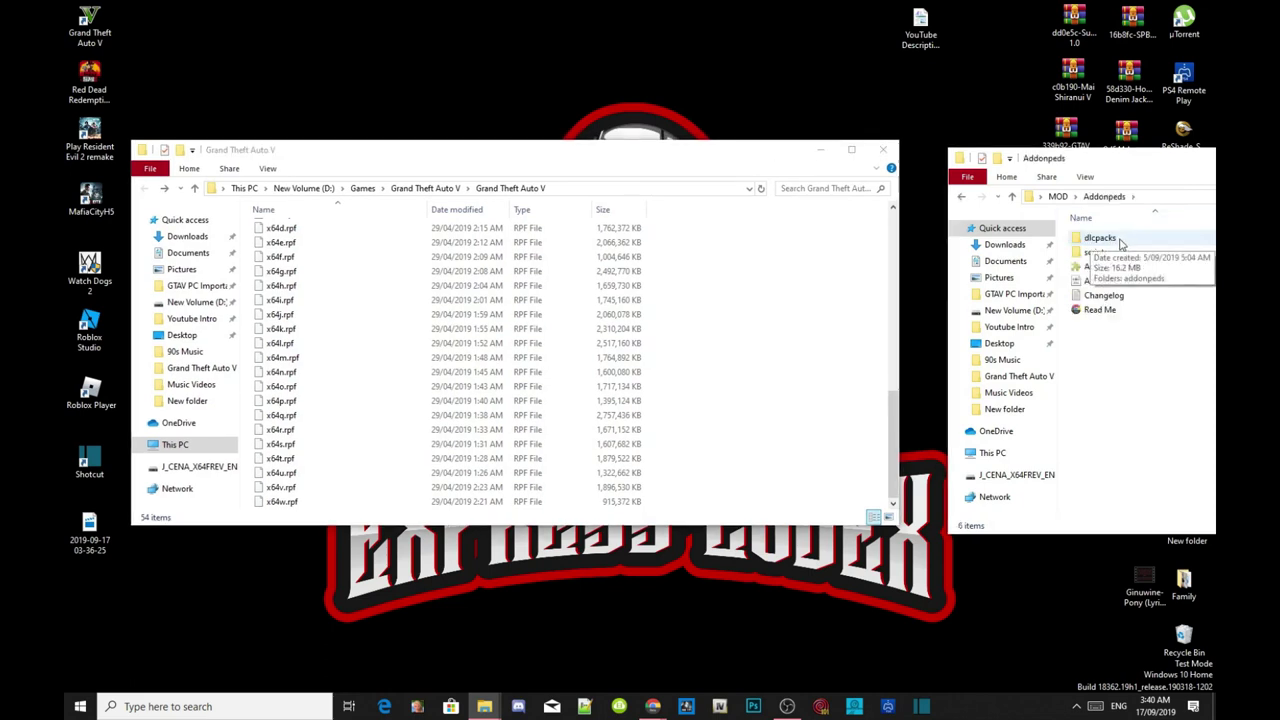
double_click(1100, 239)
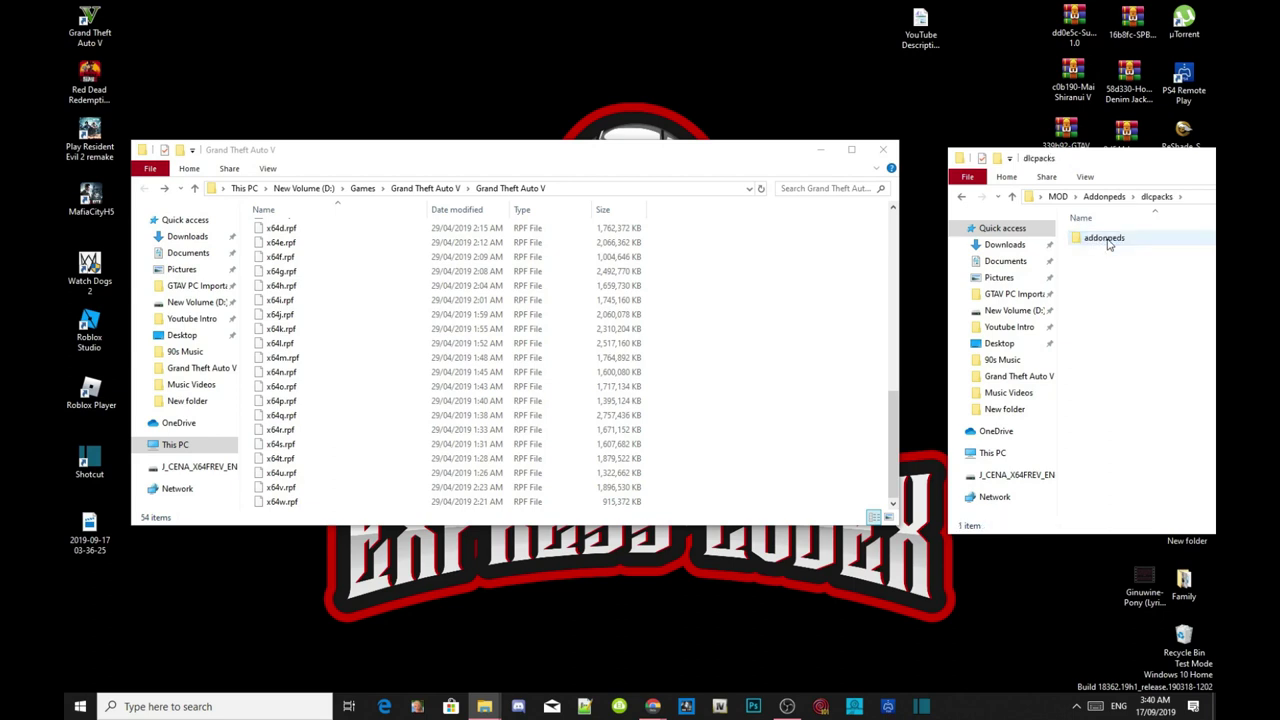
scroll(322, 343, up, 11)
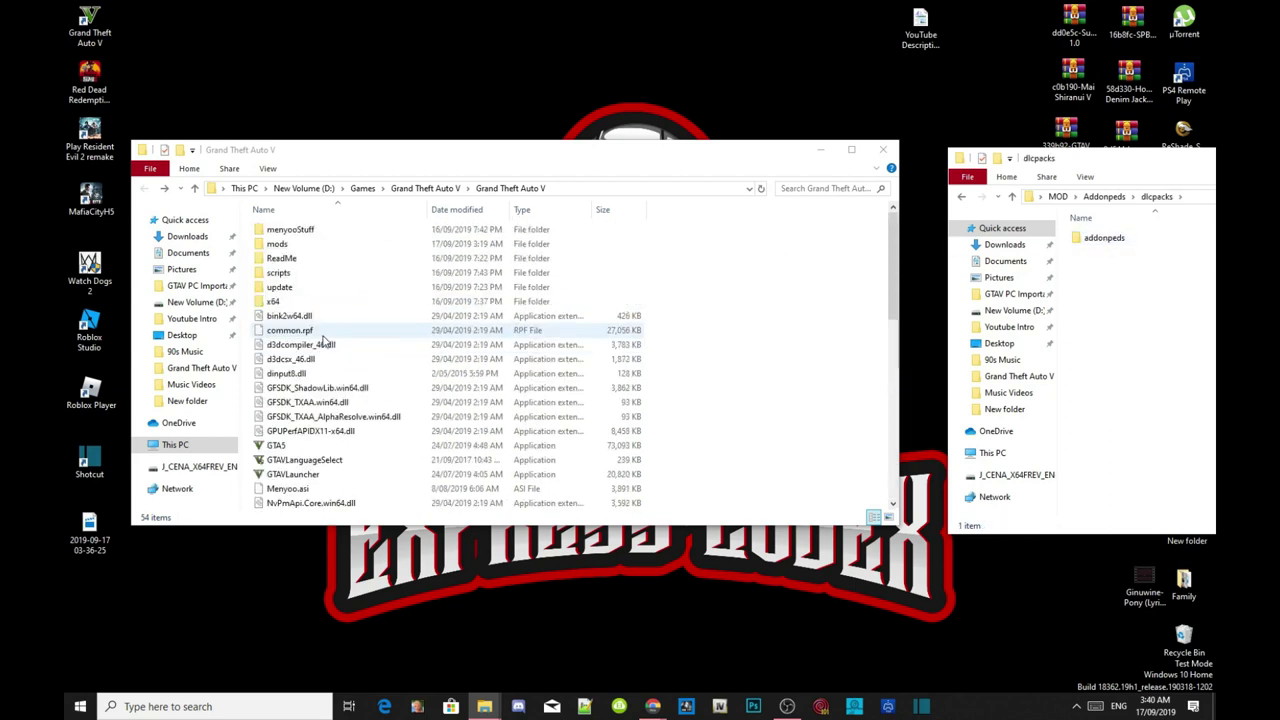
Browse the game folder to mods\update\x64\dlcpacks, which holds only mpvinewood
double_click(275, 246)
click(278, 231)
double_click(276, 230)
double_click(275, 230)
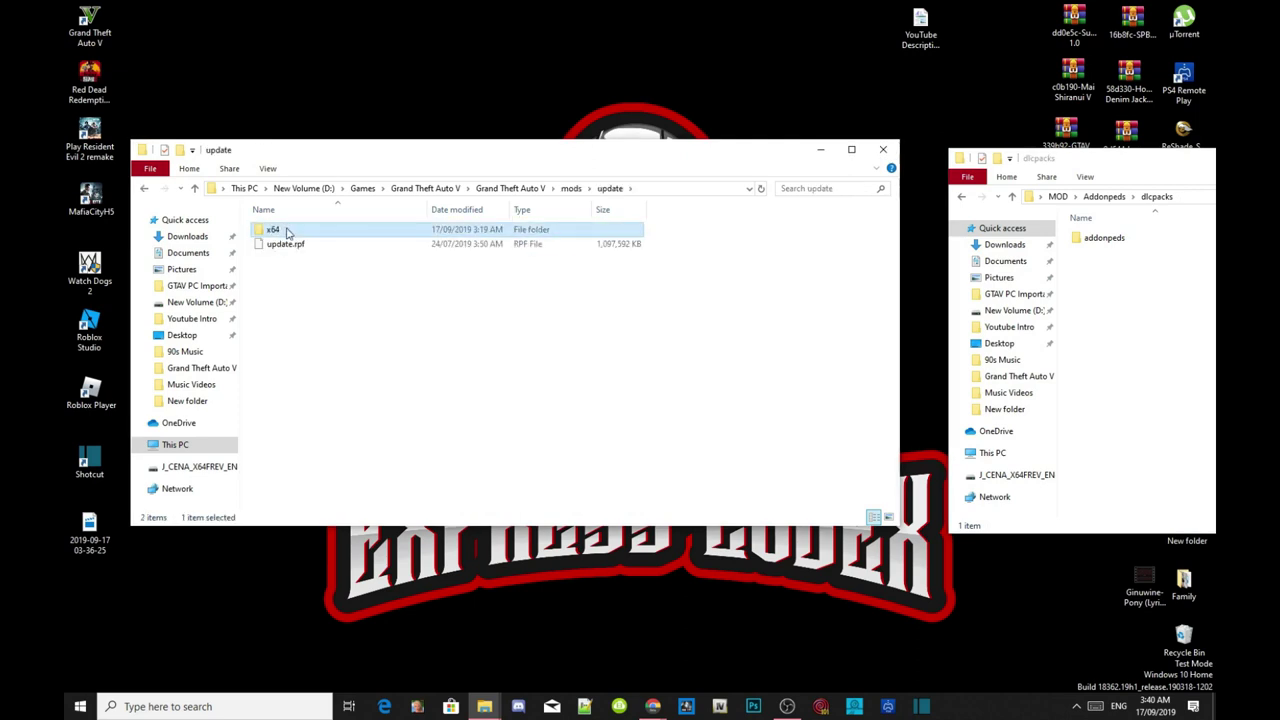
double_click(289, 247)
right_click(290, 250)
click(625, 317)
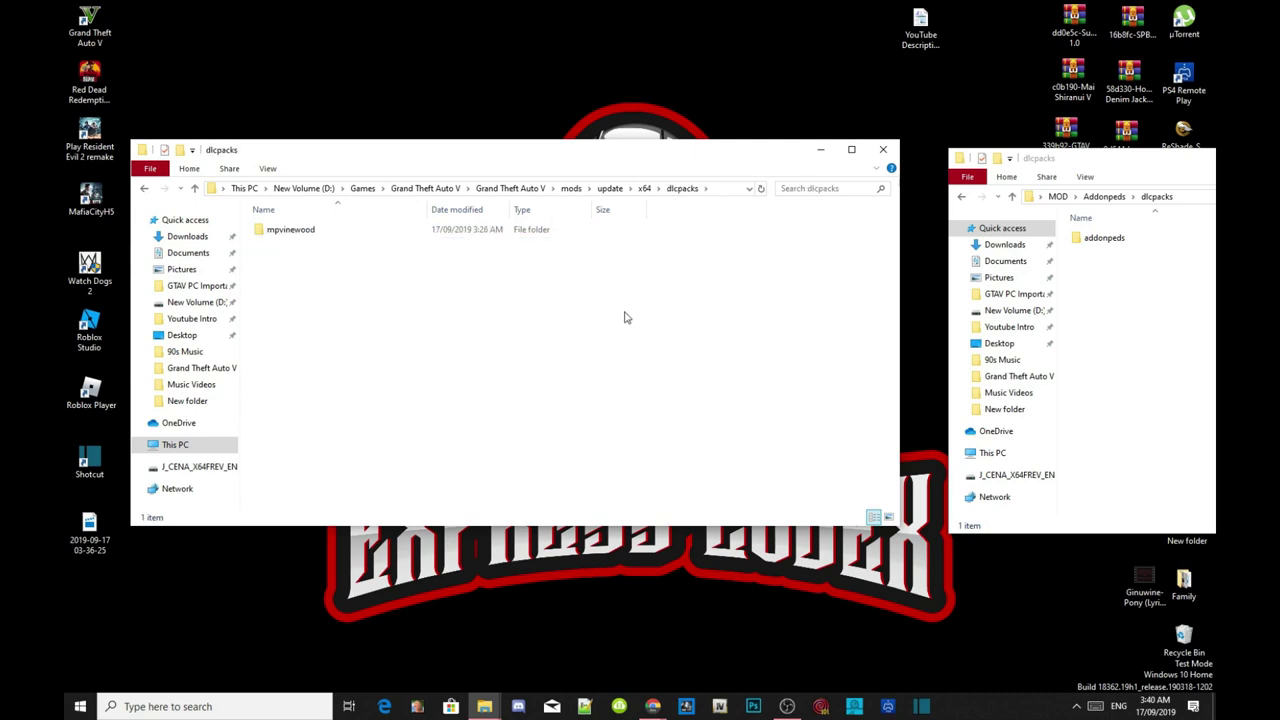
click(1104, 243)
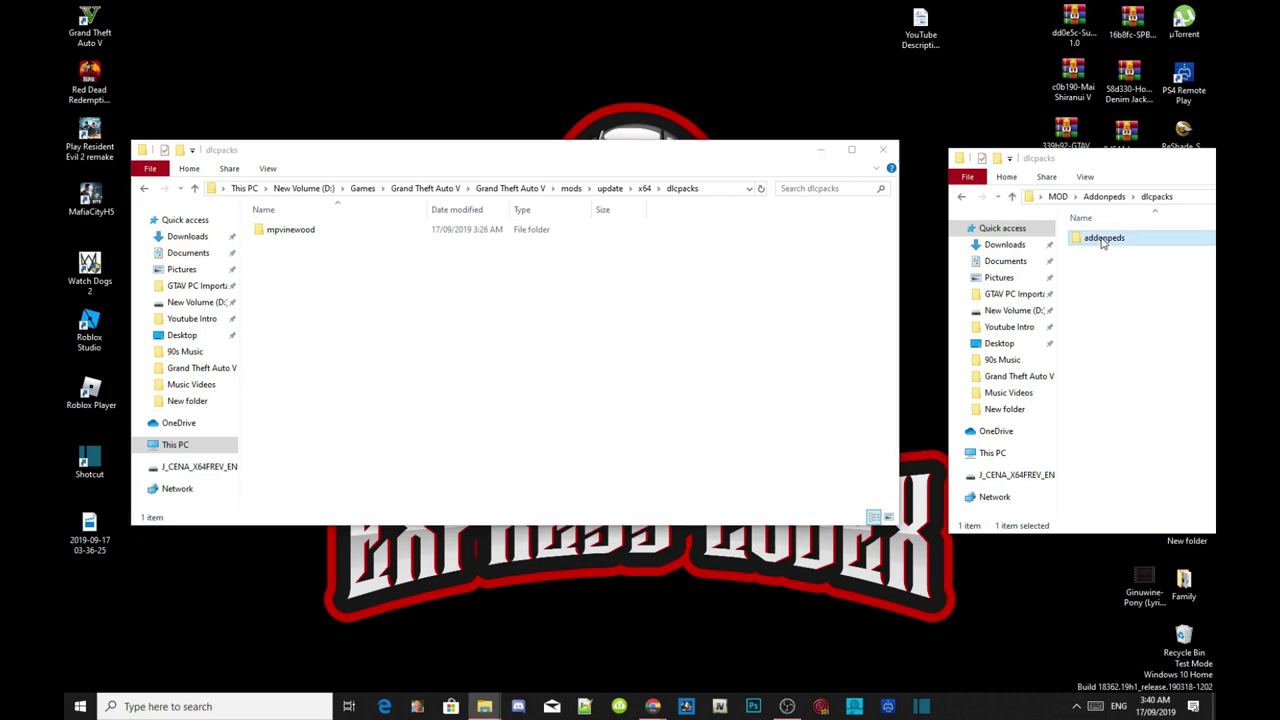
Copy the addonpeds folder into the game's mods\update\x64\dlcpacks and check its contents
drag(1104, 243, 372, 319)
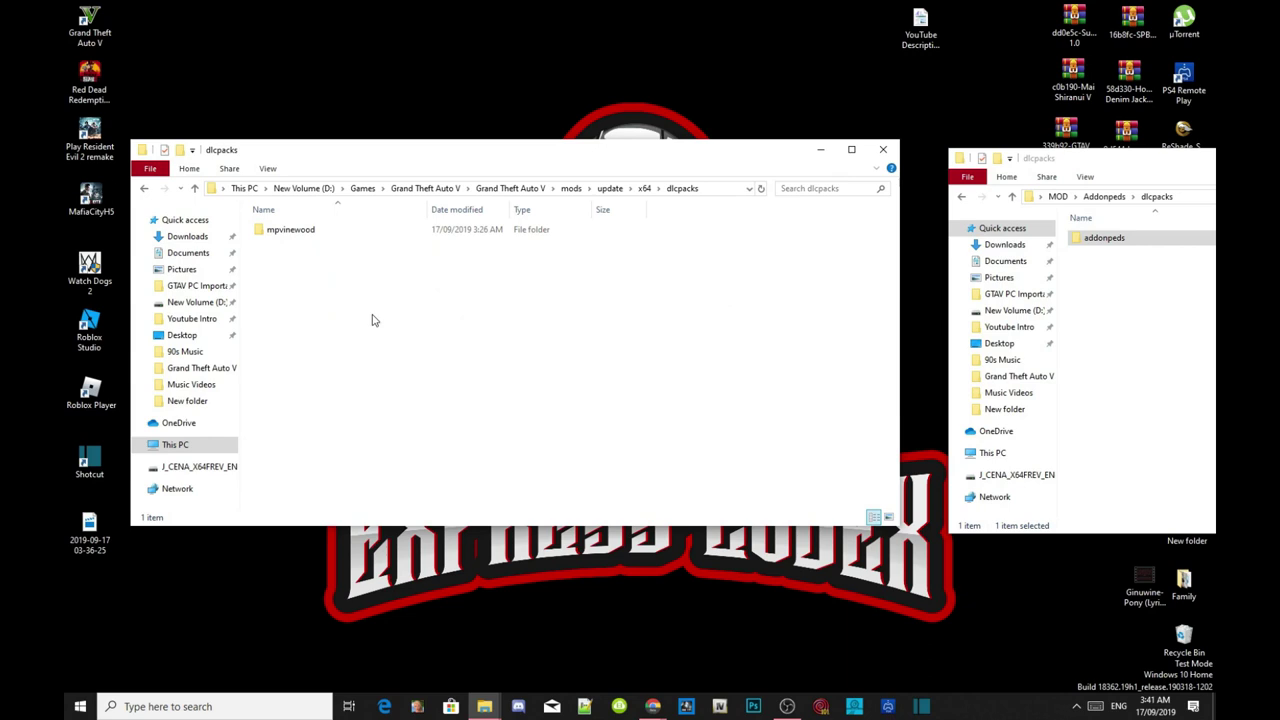
click(372, 319)
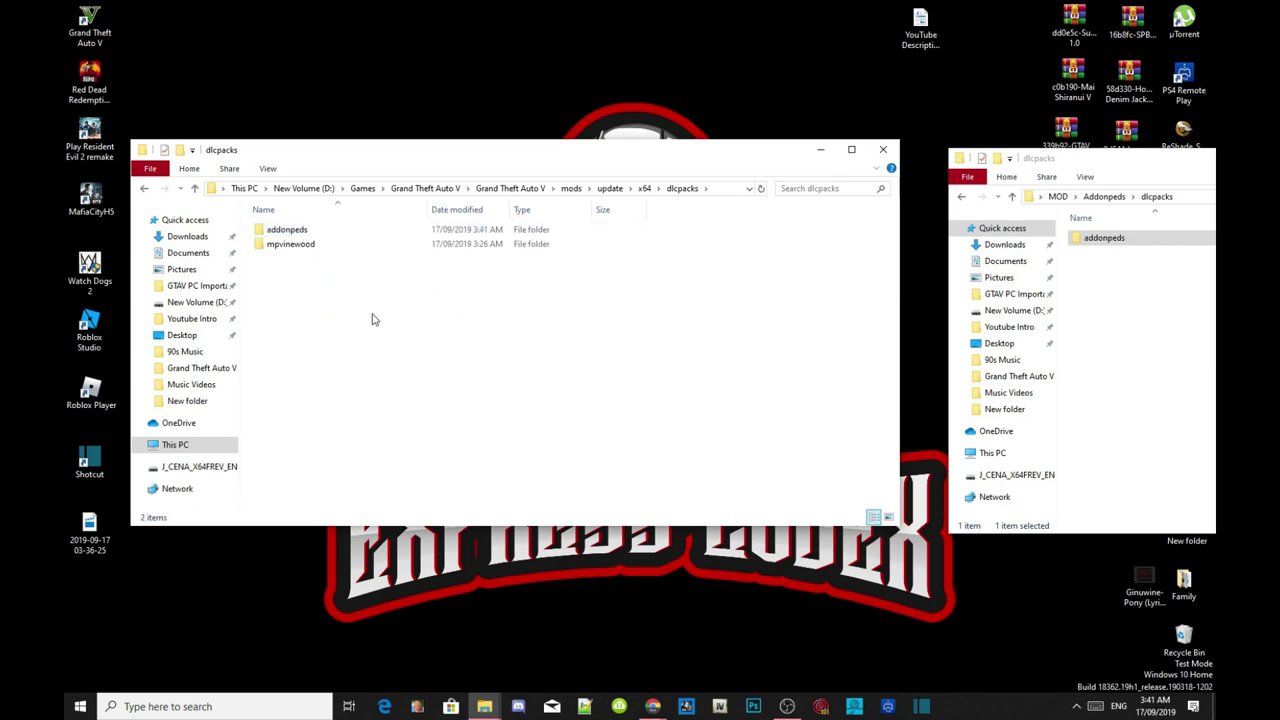
double_click(293, 232)
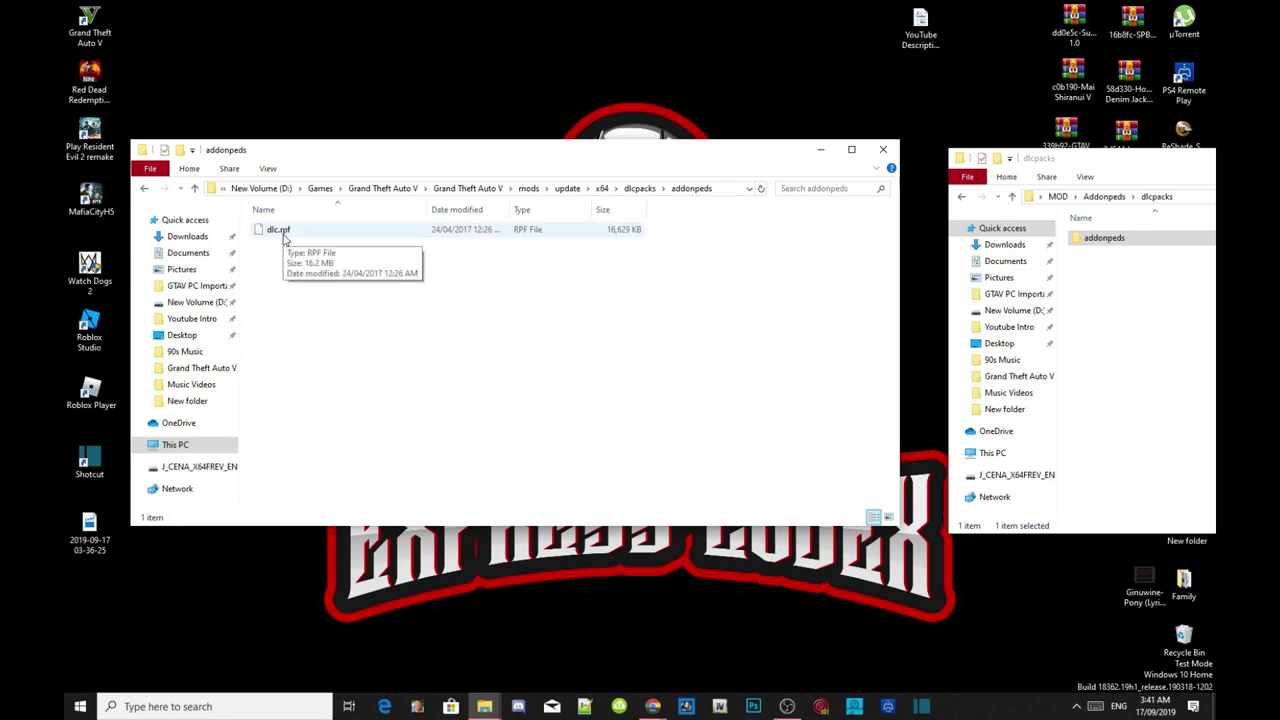
click(144, 188)
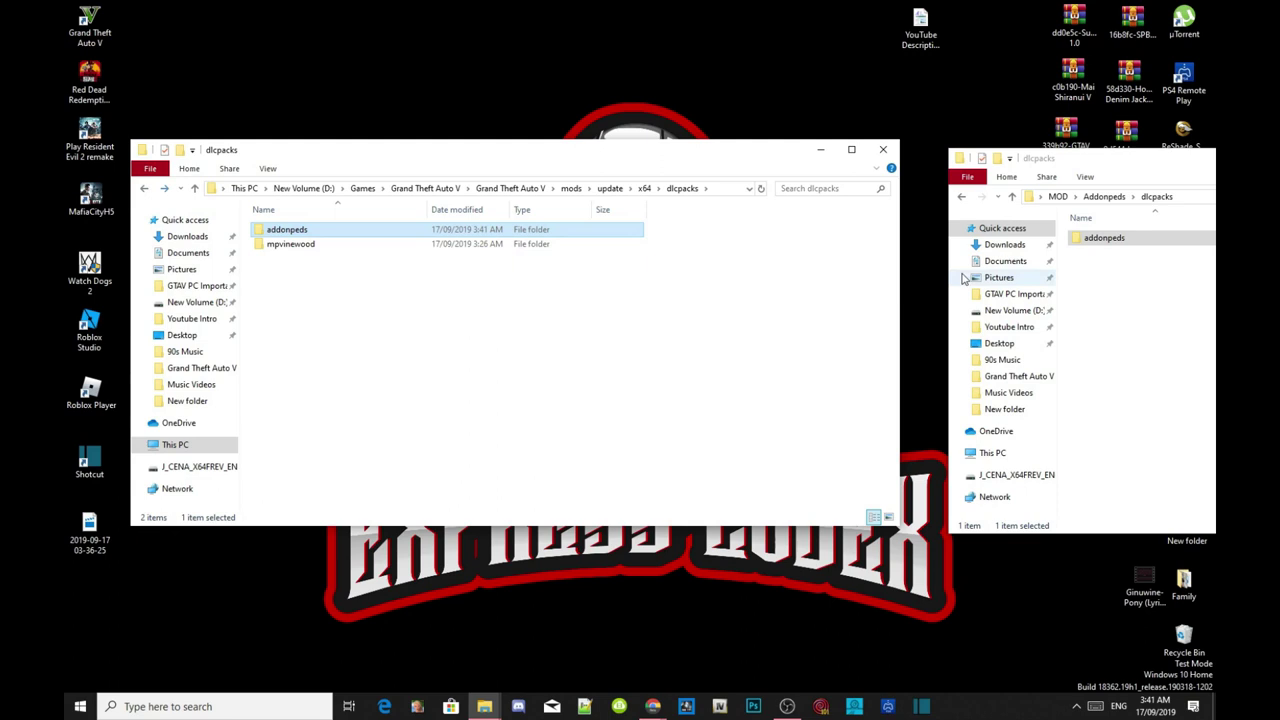
Return the mod window to Addonpeds and the game window to the Grand Theft Auto V root
click(1112, 288)
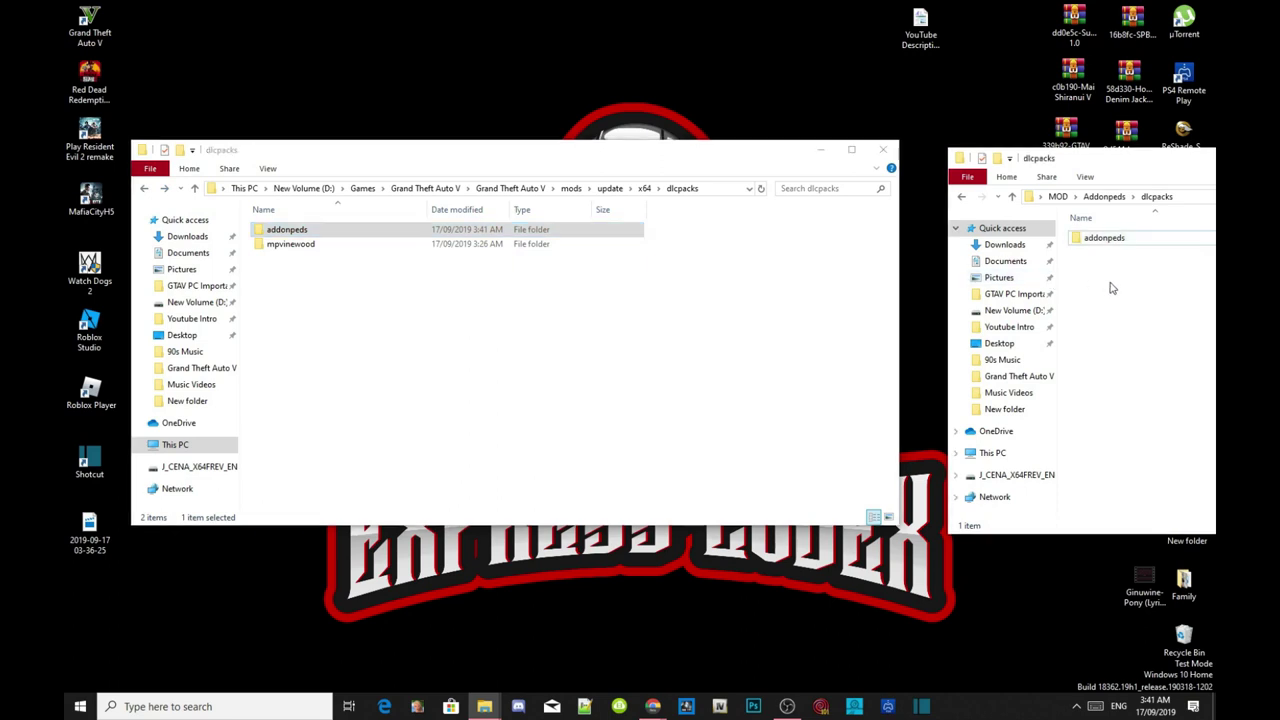
click(1105, 197)
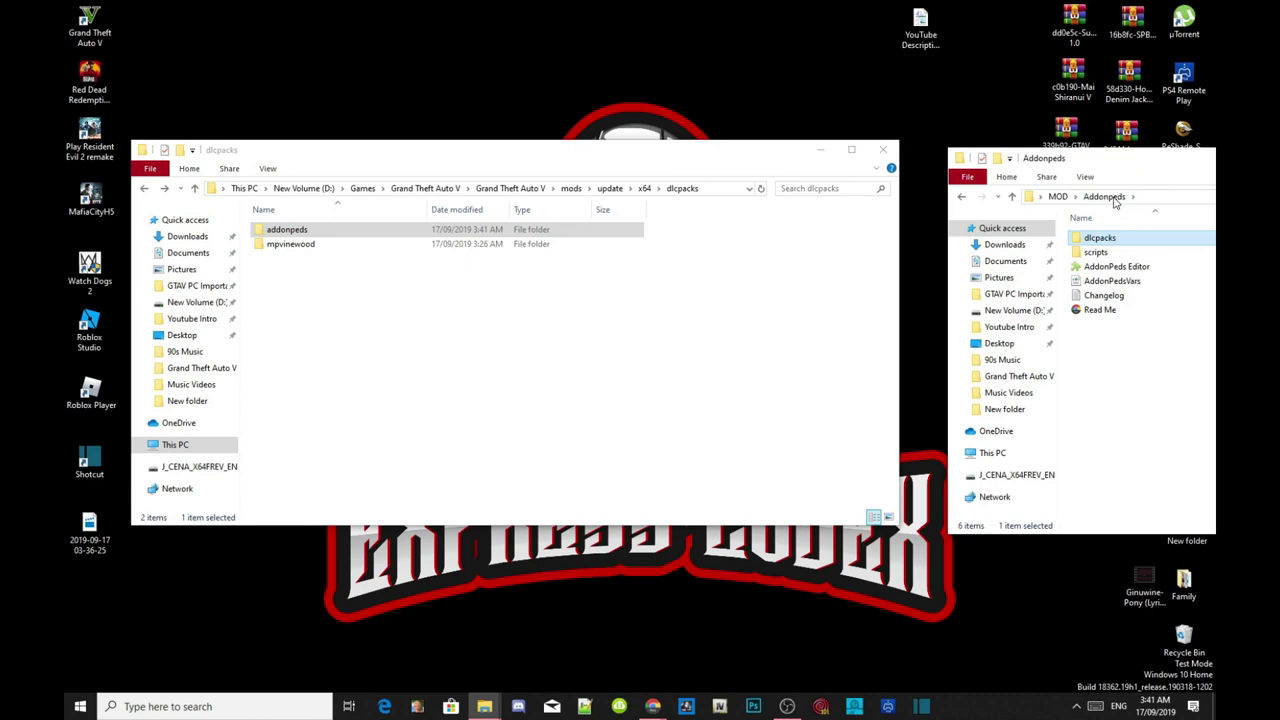
right_click(1112, 203)
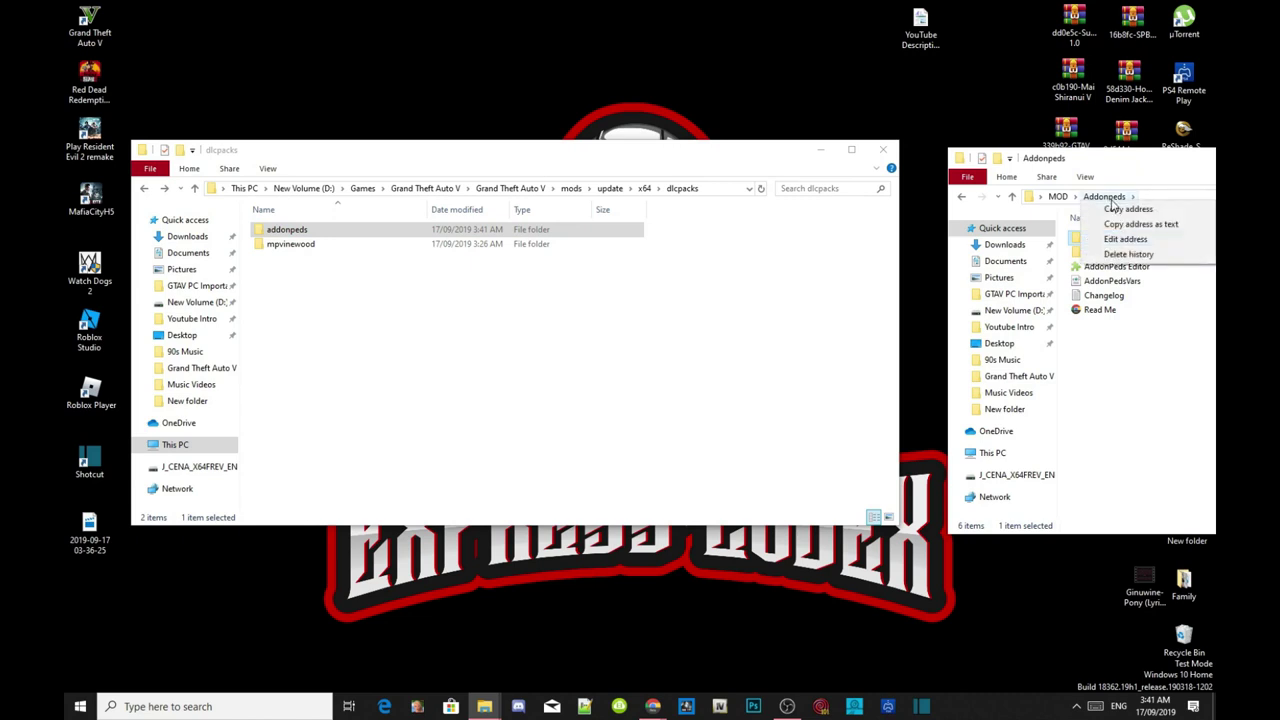
click(660, 370)
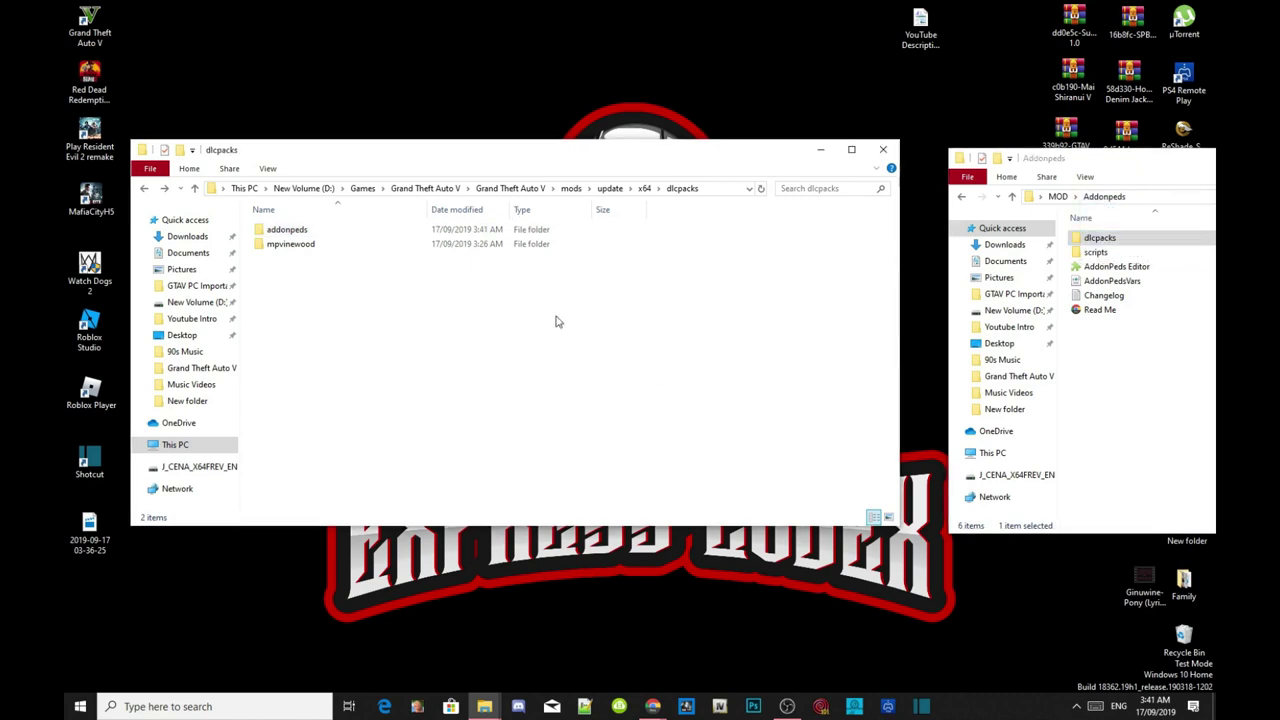
right_click(522, 190)
click(500, 188)
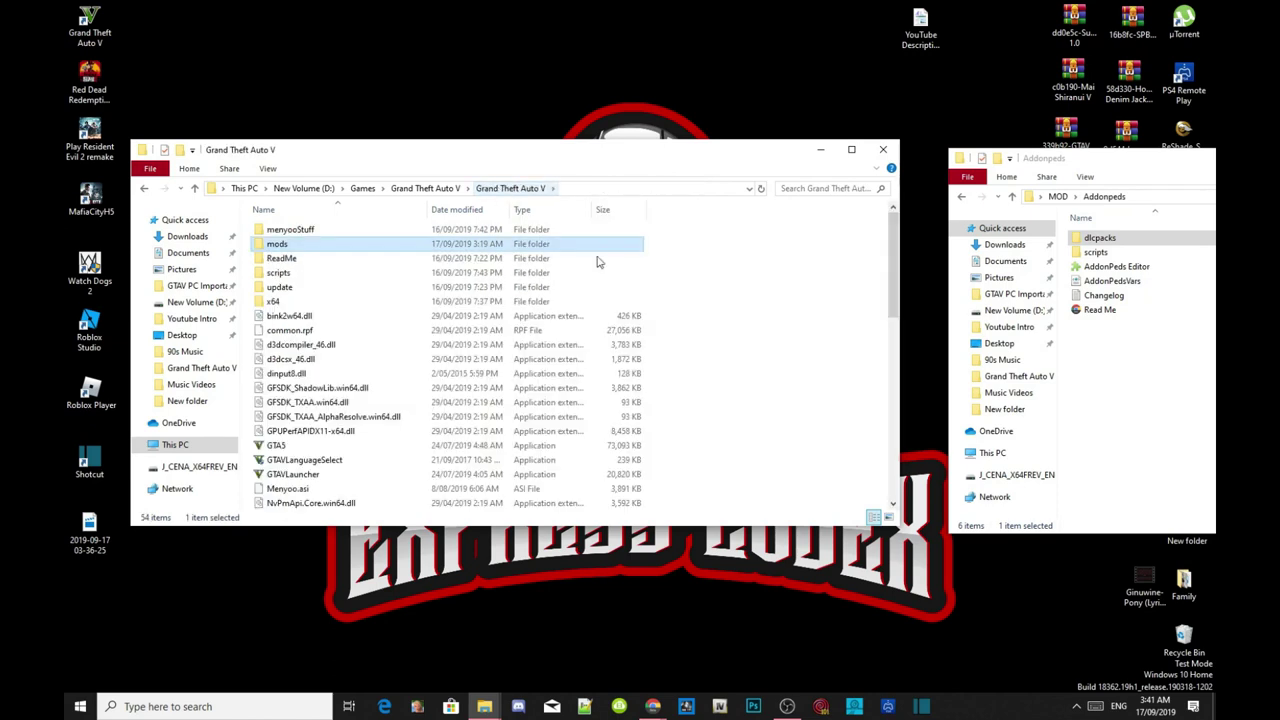
scroll(690, 388, down, 1)
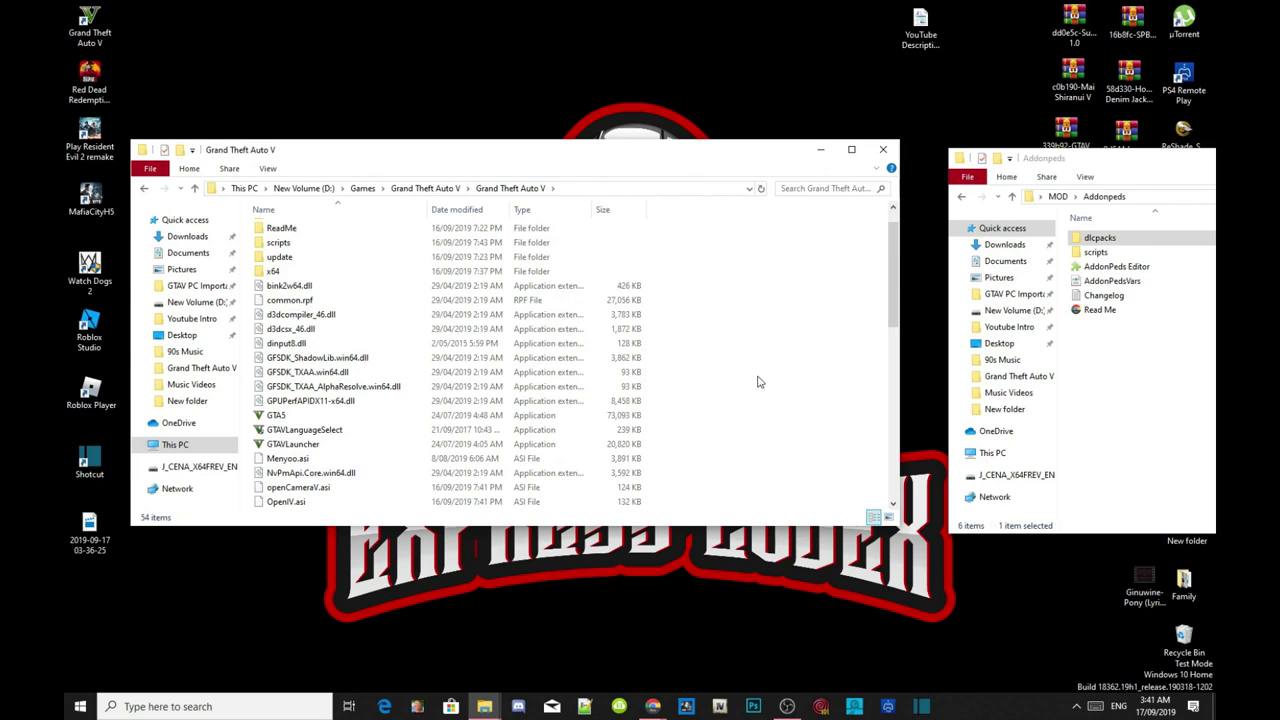
Copy AddonPeds Editor and AddonPedsVars together into the Grand Theft Auto V root folder
click(1118, 268)
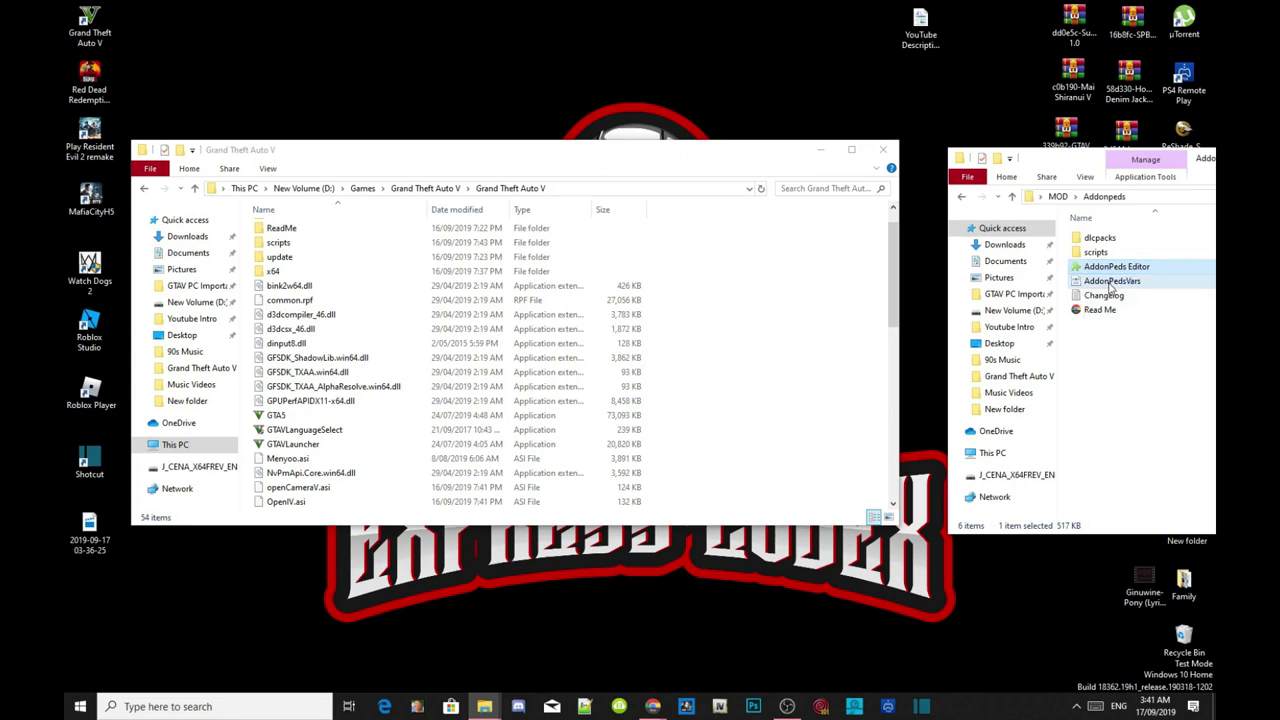
ctrl+click(1109, 283)
drag(1125, 268, 815, 310)
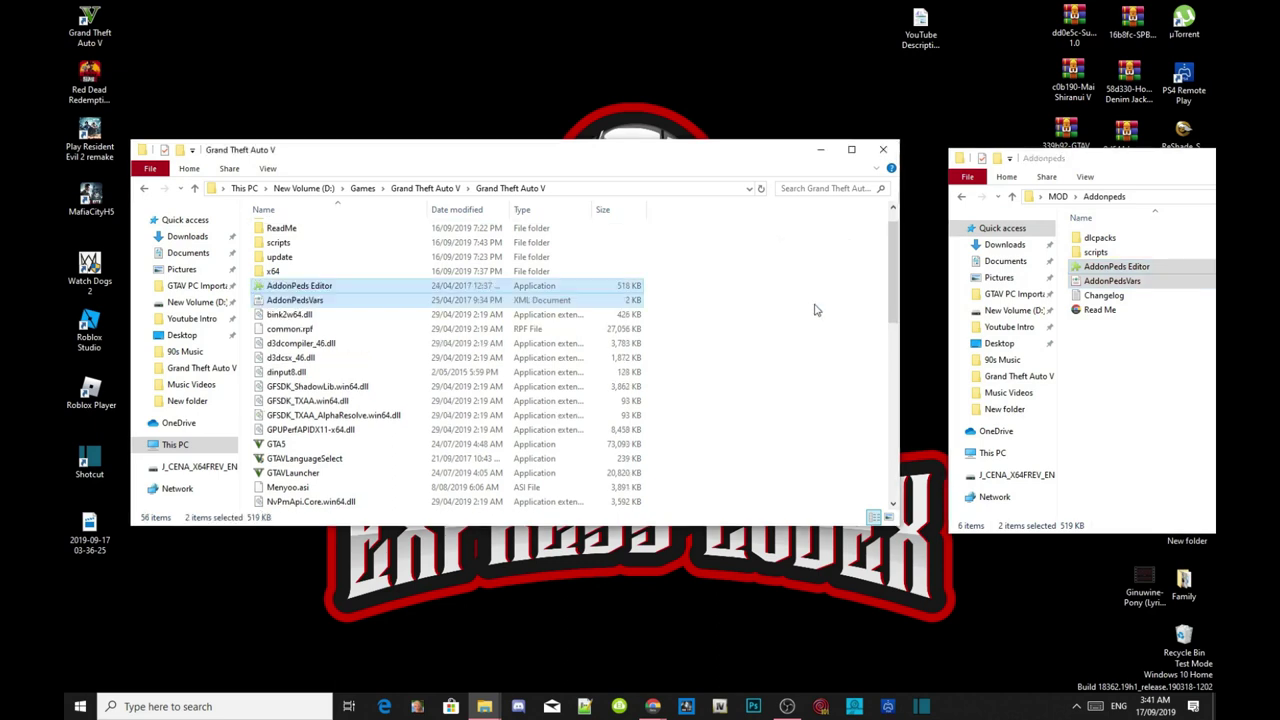
click(808, 321)
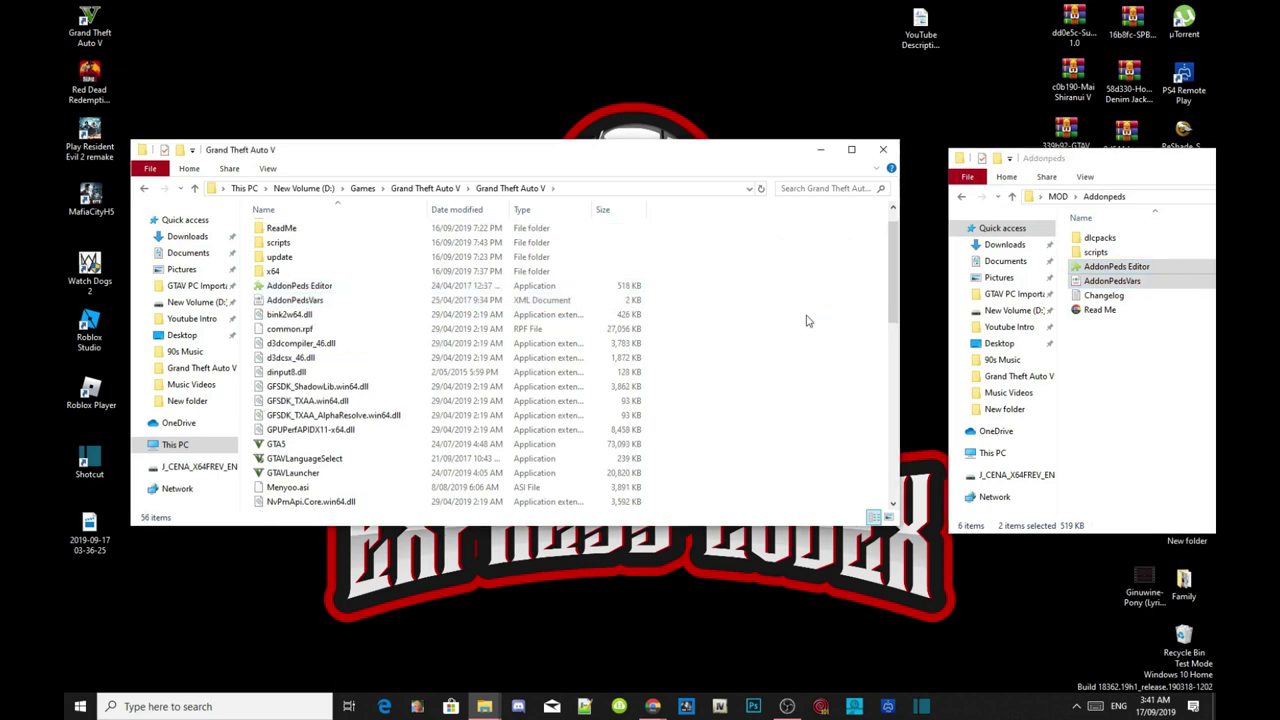
click(1122, 340)
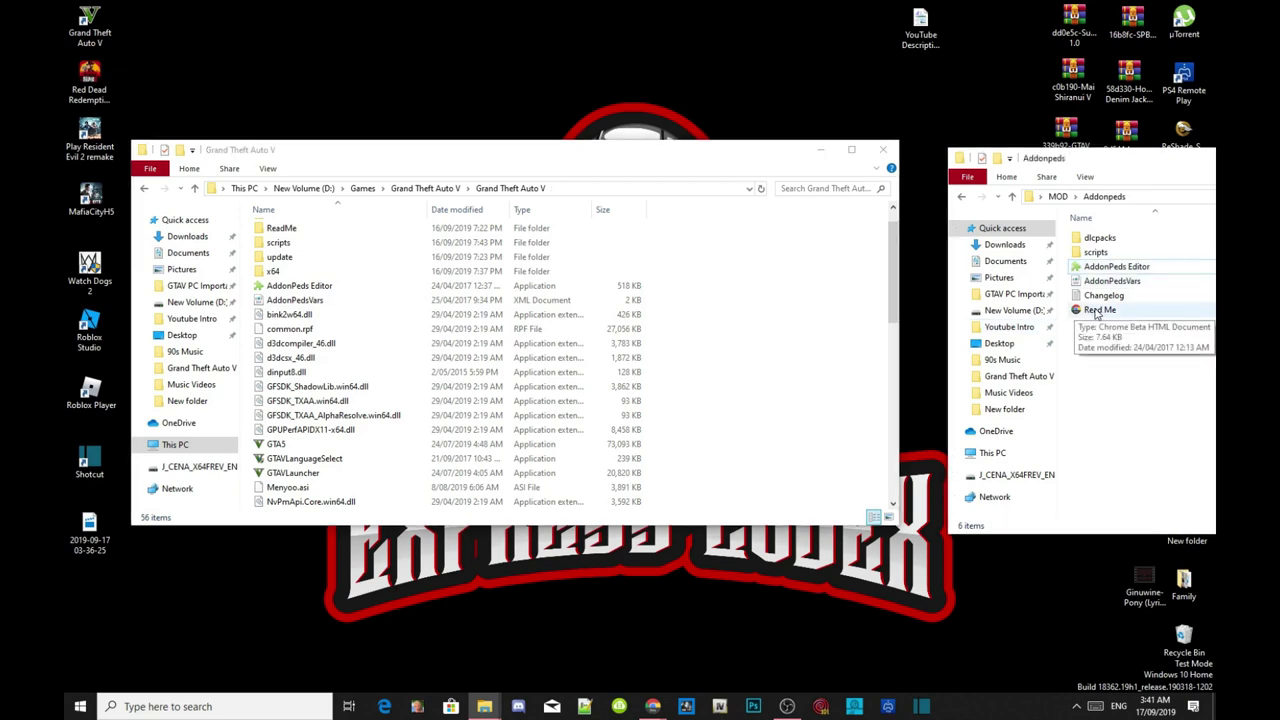
Open the Addonpeds Read Me and copy the <Item>dlcpacks:\addonpeds\</Item> line
double_click(1097, 311)
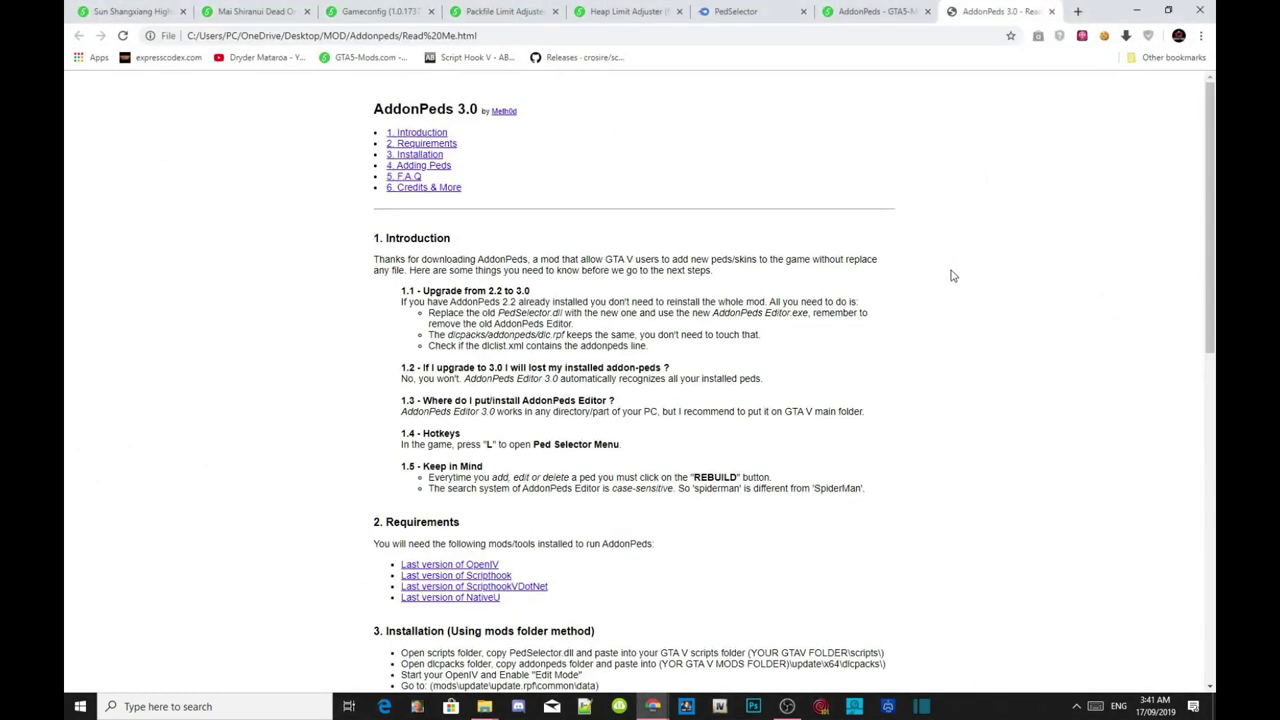
scroll(630, 318, down, 5)
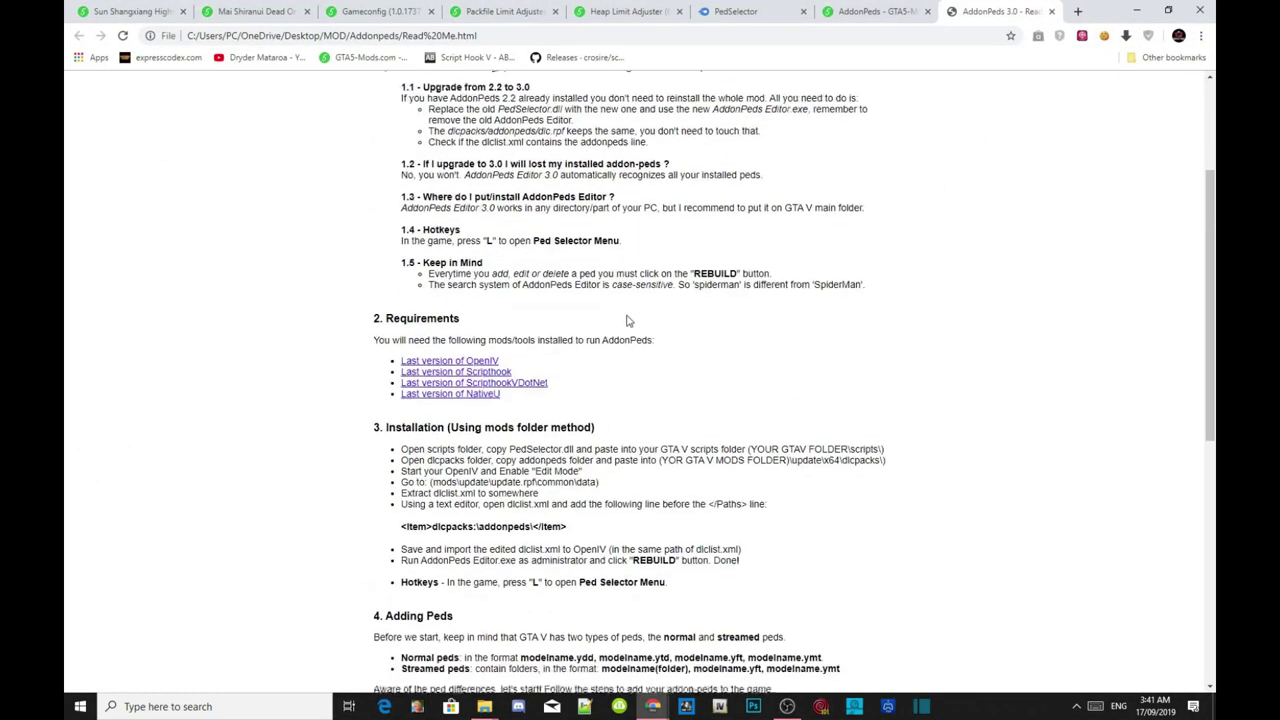
drag(590, 257, 412, 252)
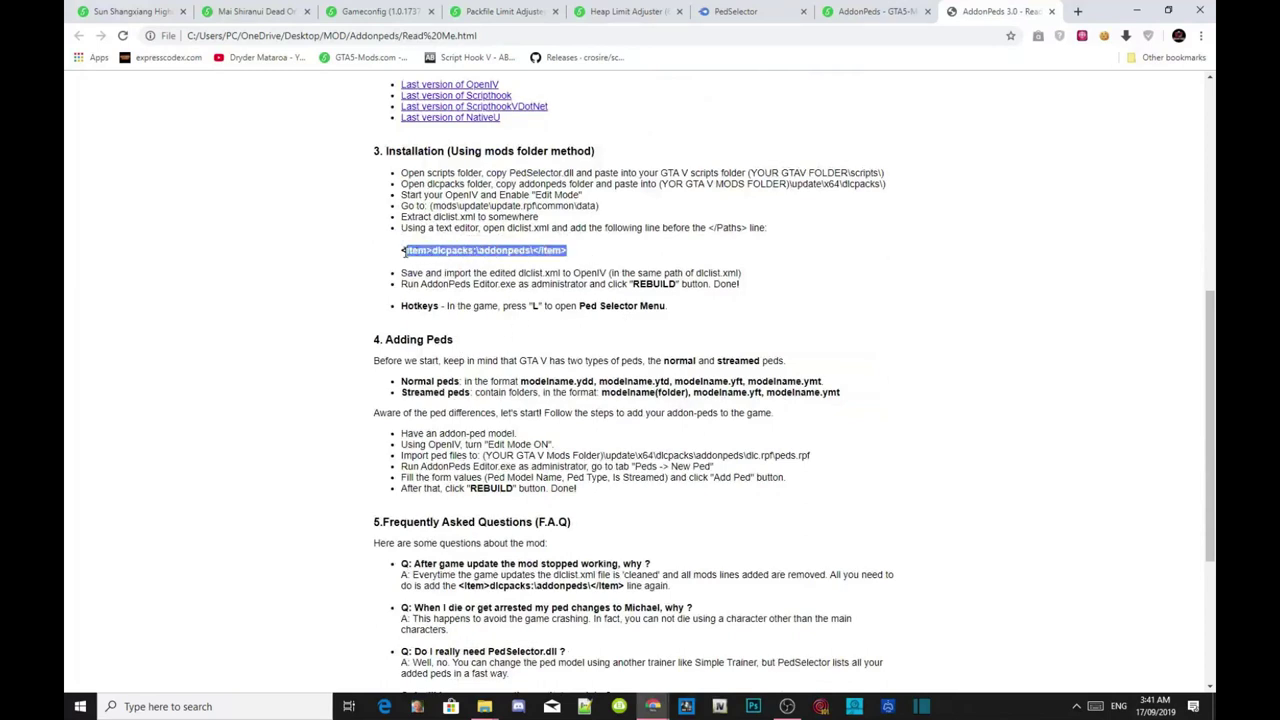
right_click(466, 253)
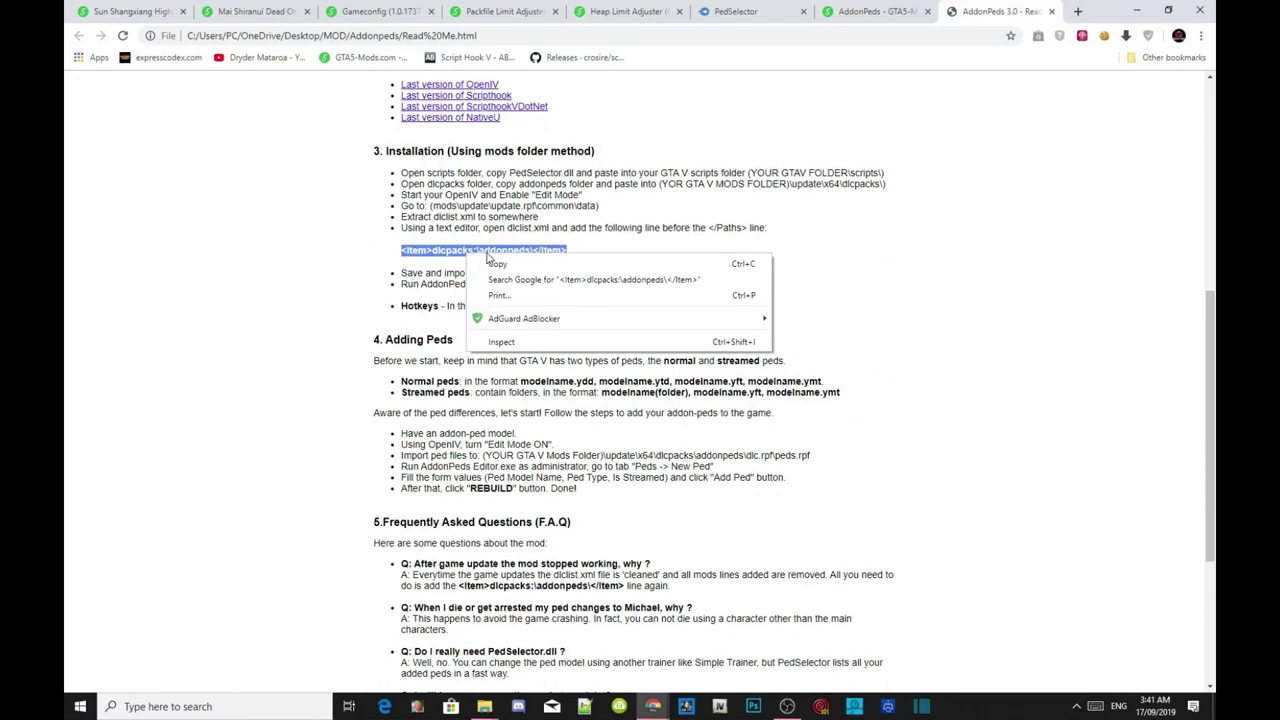
click(498, 265)
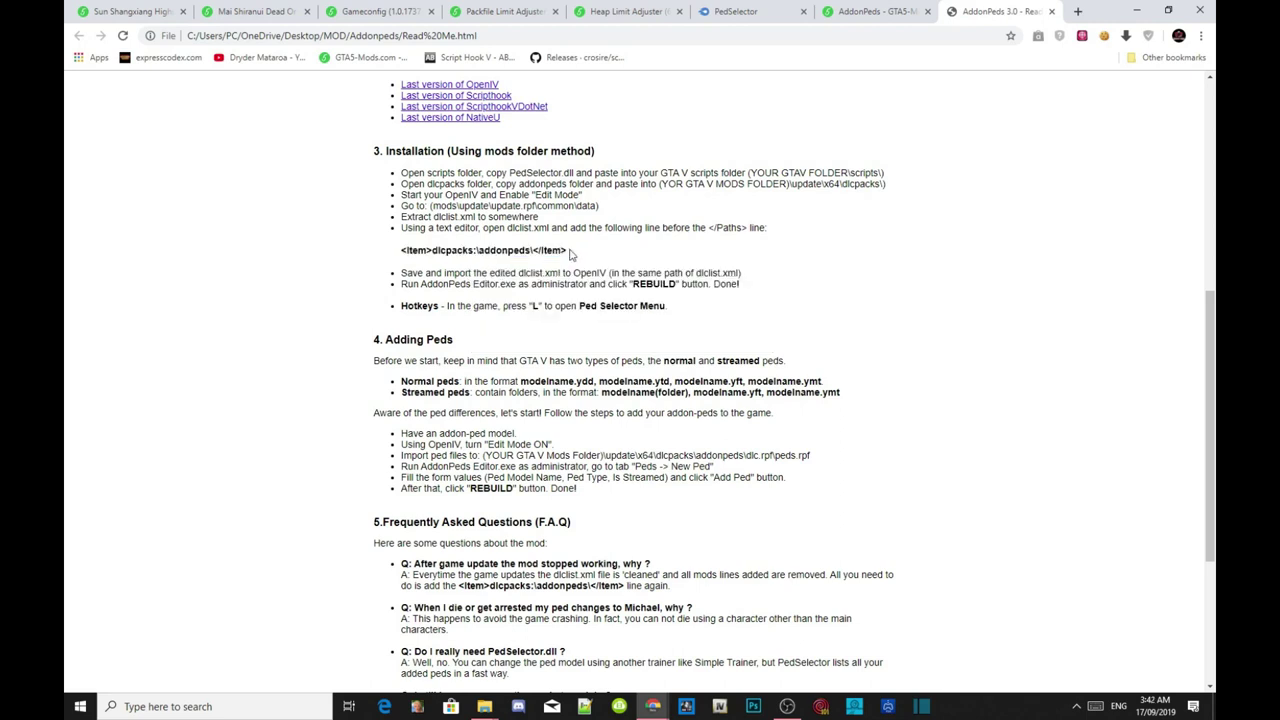
Close the readme tab and minimize Chrome, deselecting the Read Me file
click(1053, 12)
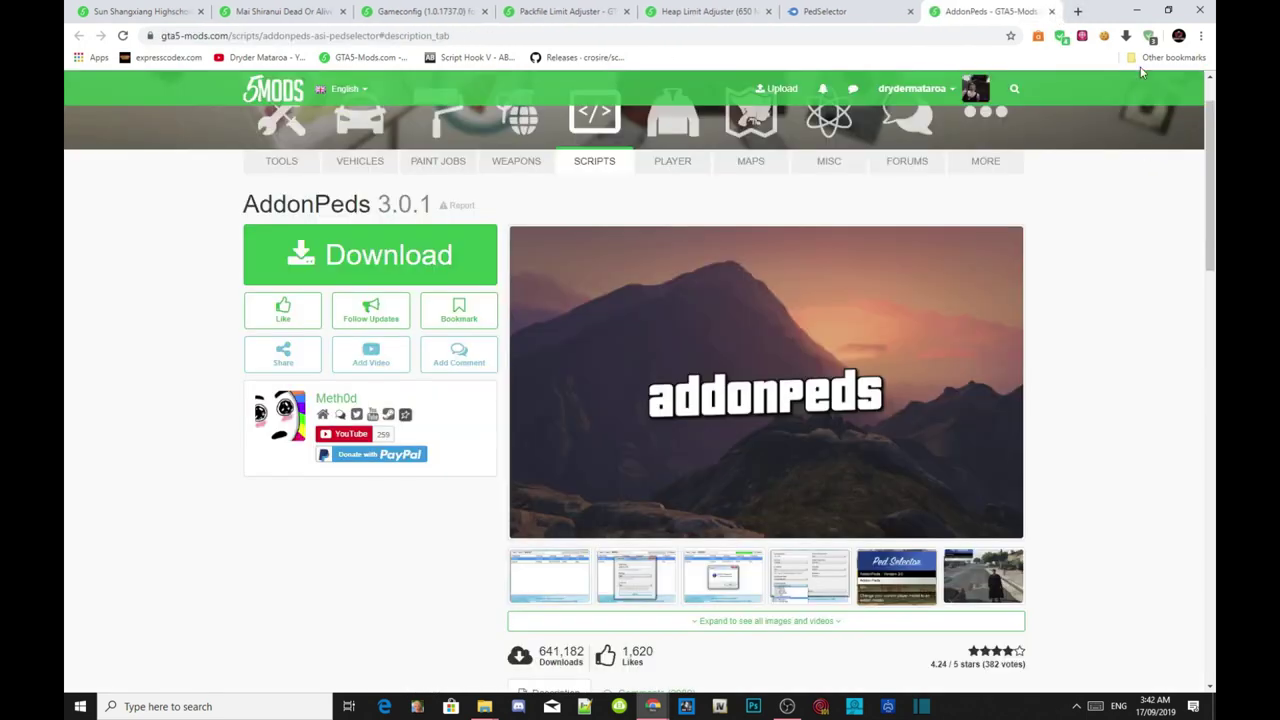
click(1137, 10)
click(1121, 370)
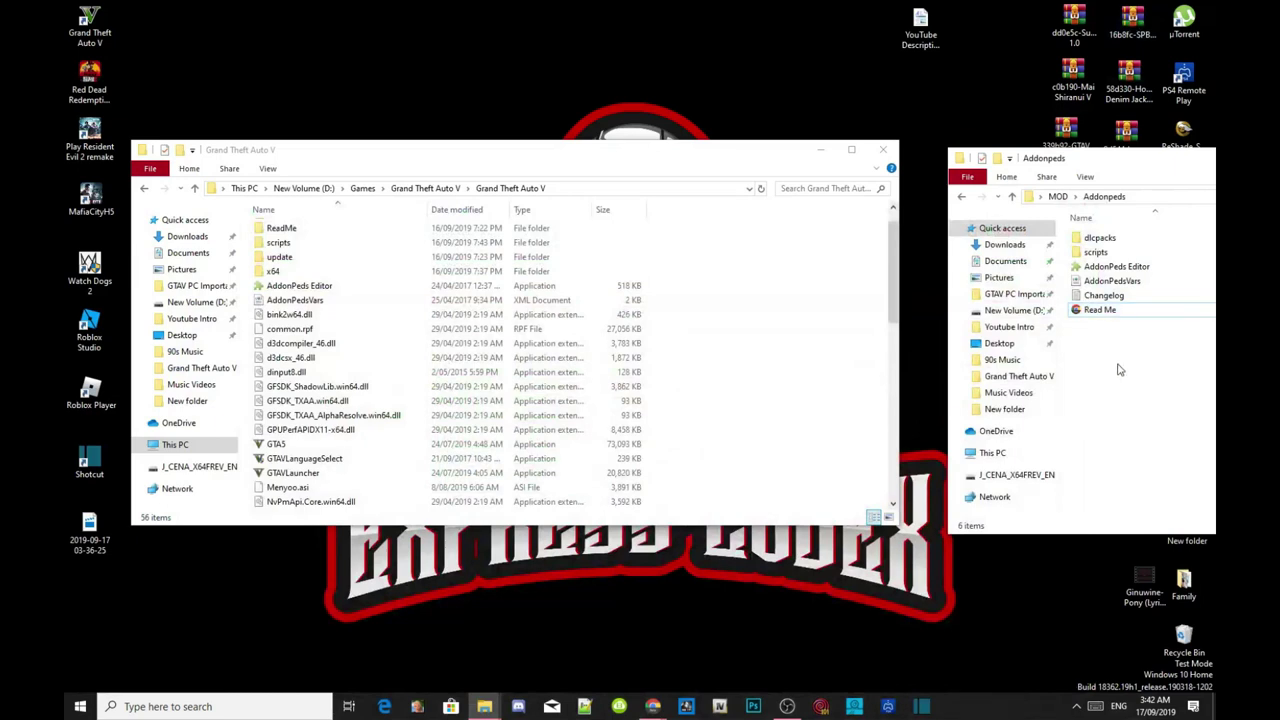
Close the Addonpeds window and move the Grand Theft Auto V window higher up
drag(1131, 168, 470, 166)
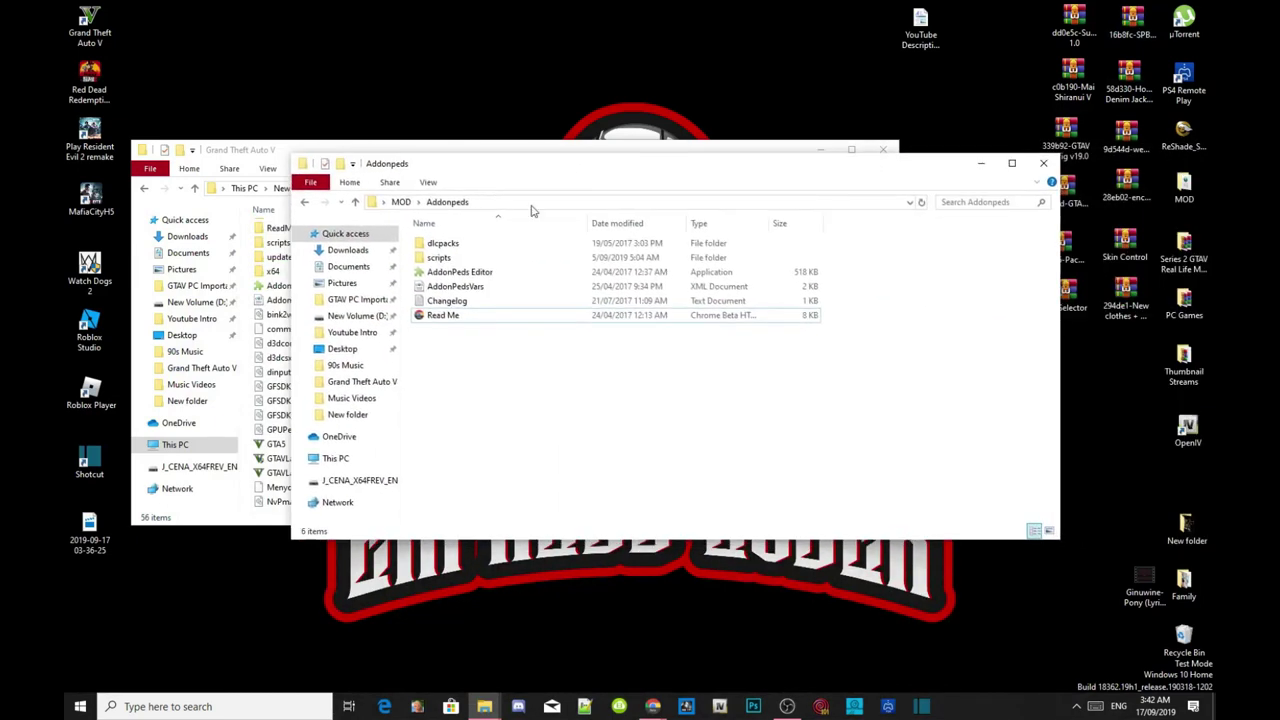
click(1045, 165)
drag(640, 148, 743, 90)
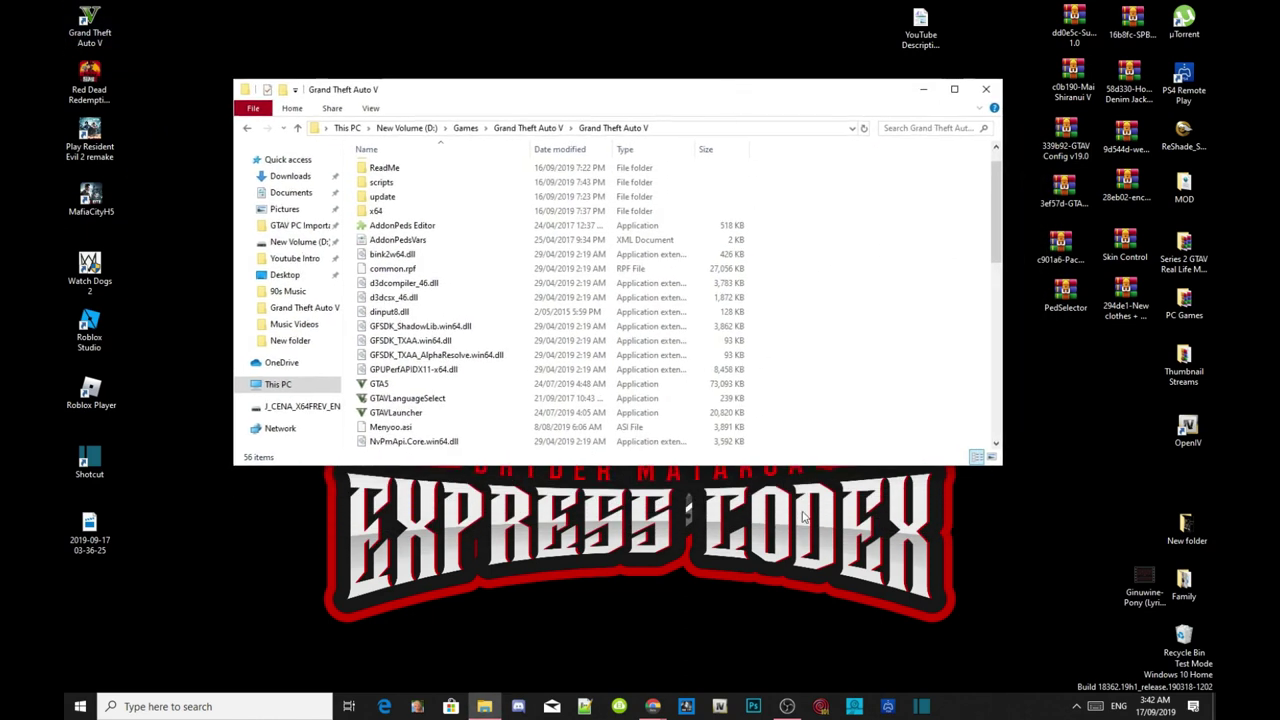
Launch OpenIV for Grand Theft Auto V on Windows and switch on edit mode
click(721, 707)
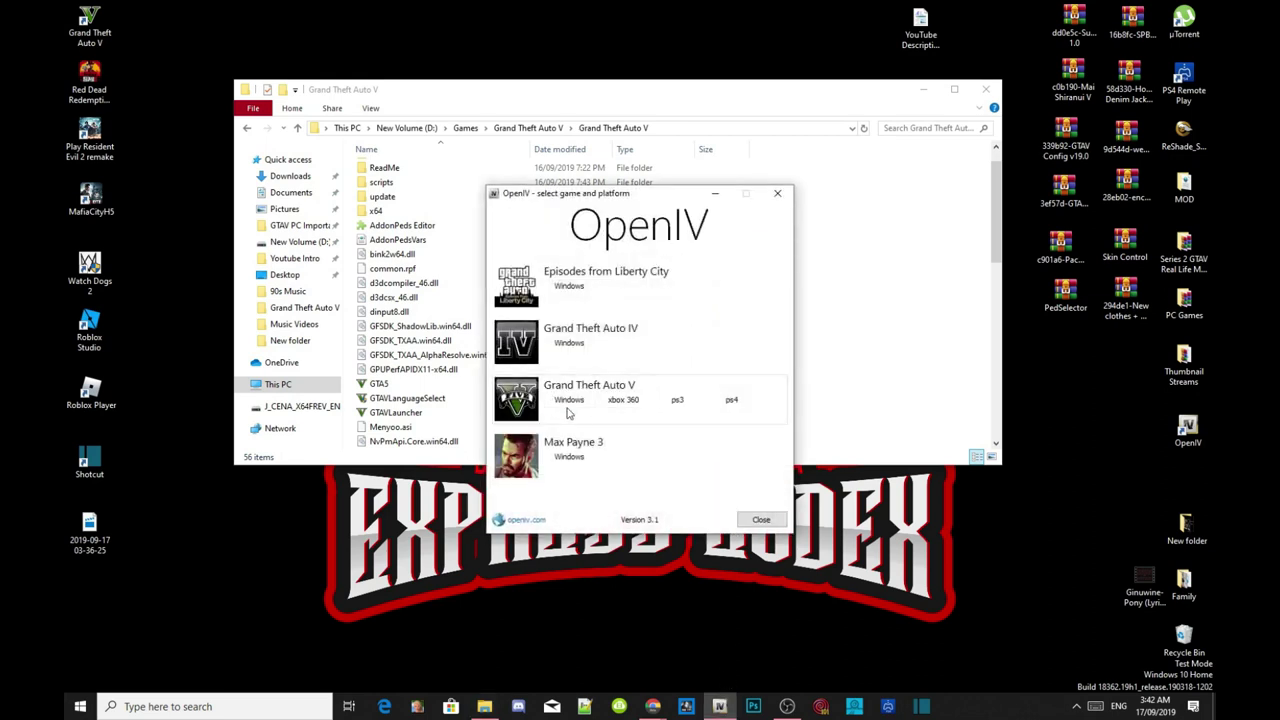
click(569, 400)
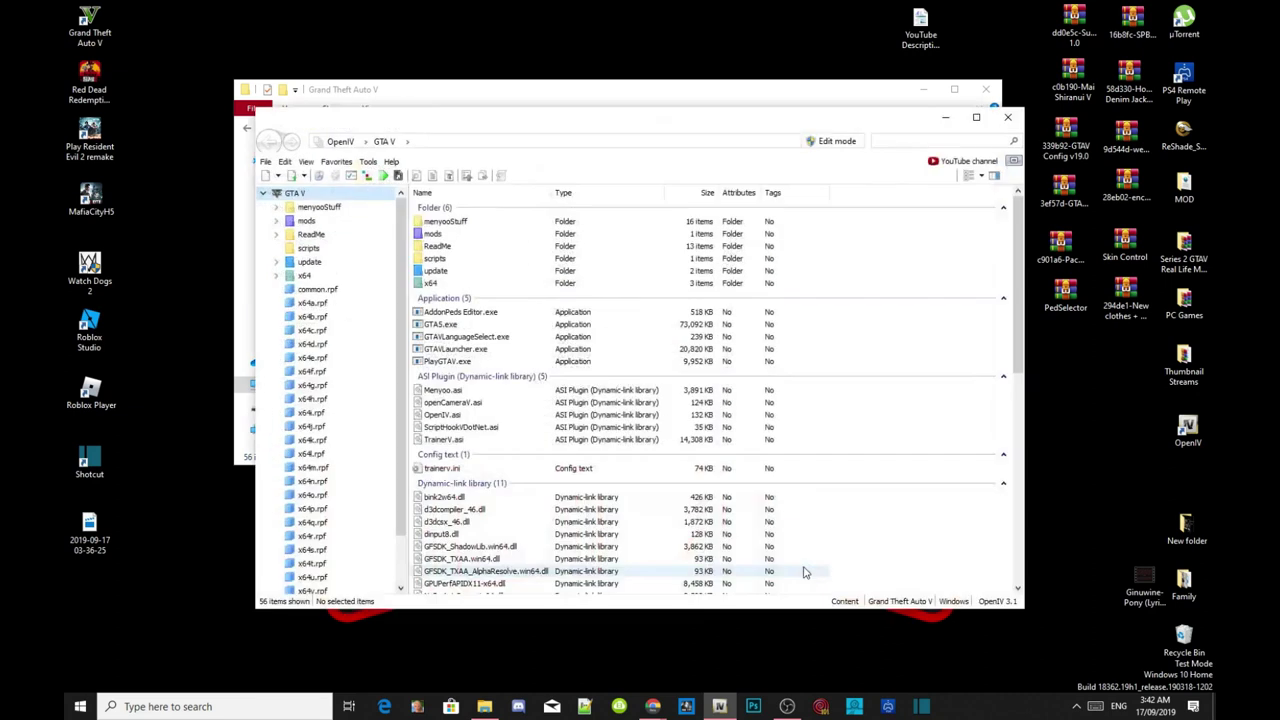
click(826, 142)
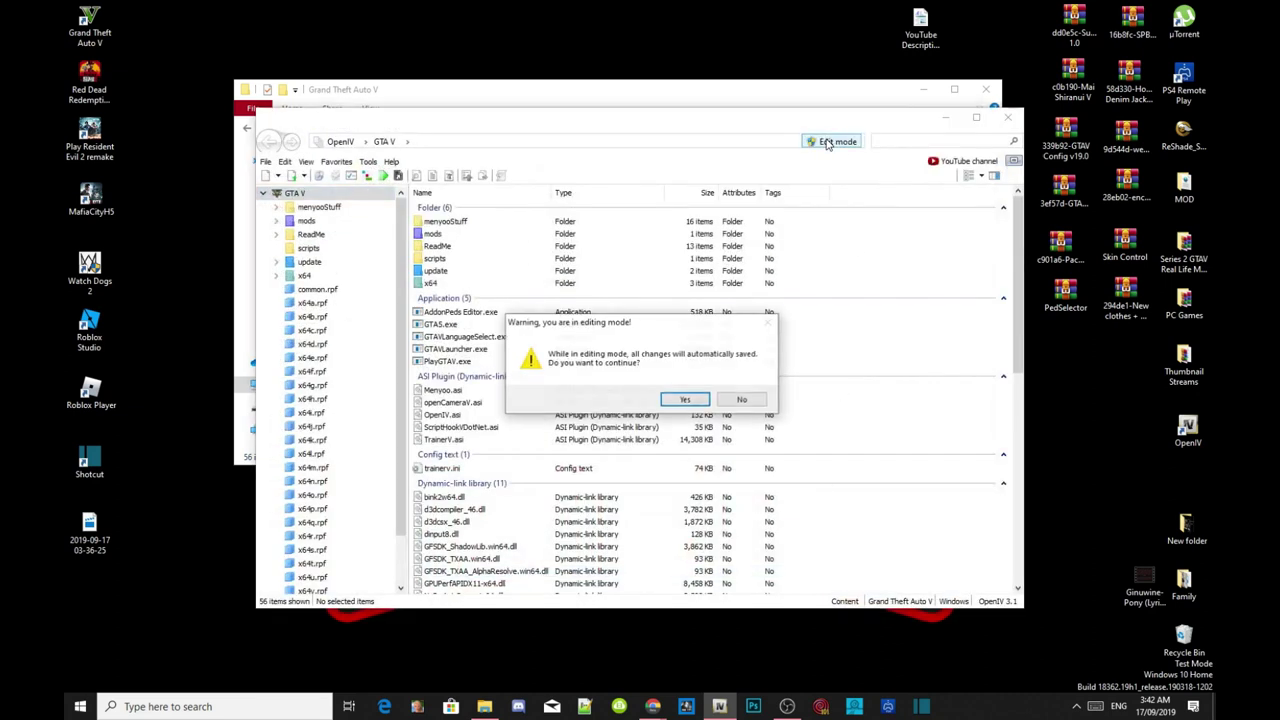
click(681, 401)
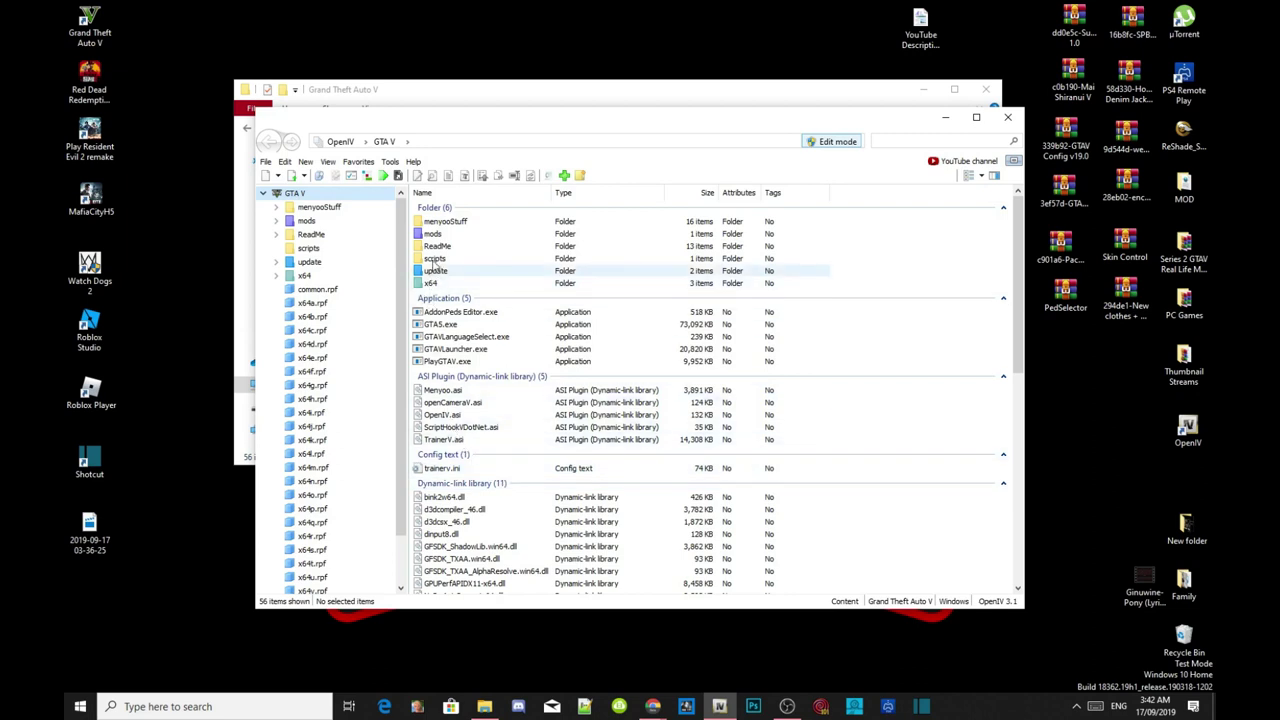
Browse to mods\update\update.rpf\common\data and scroll to the XML files
double_click(437, 233)
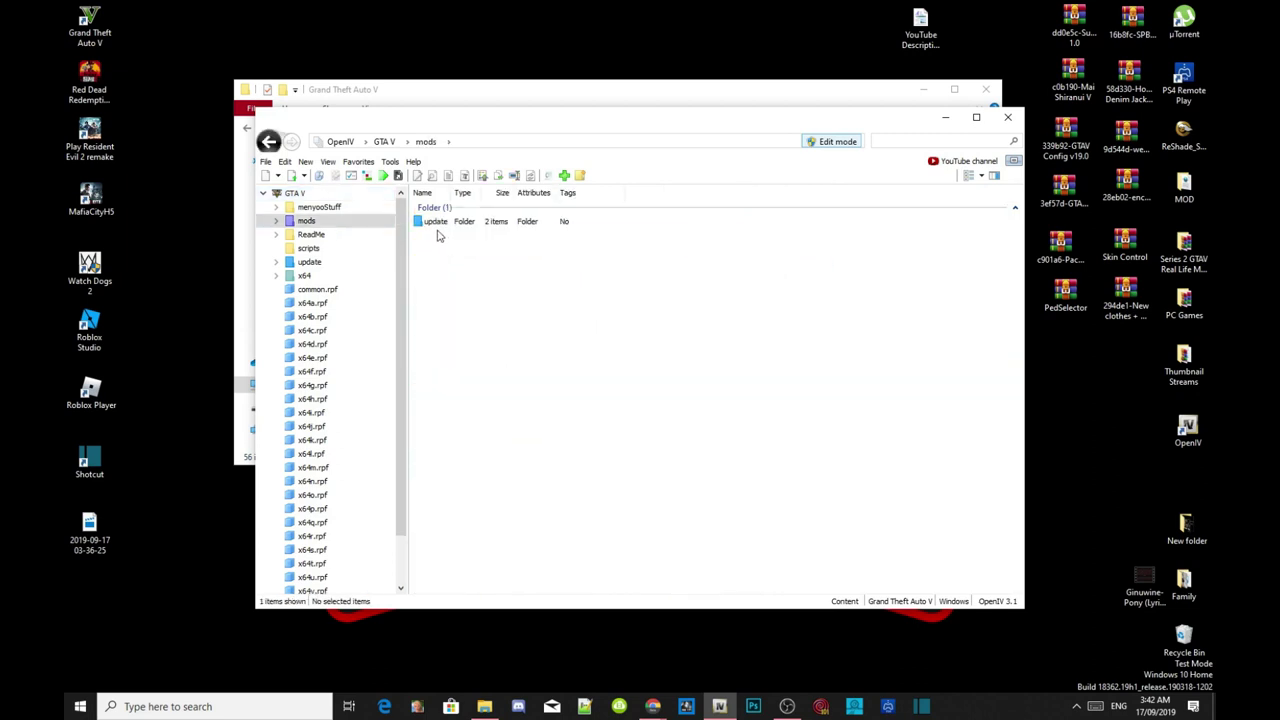
double_click(438, 224)
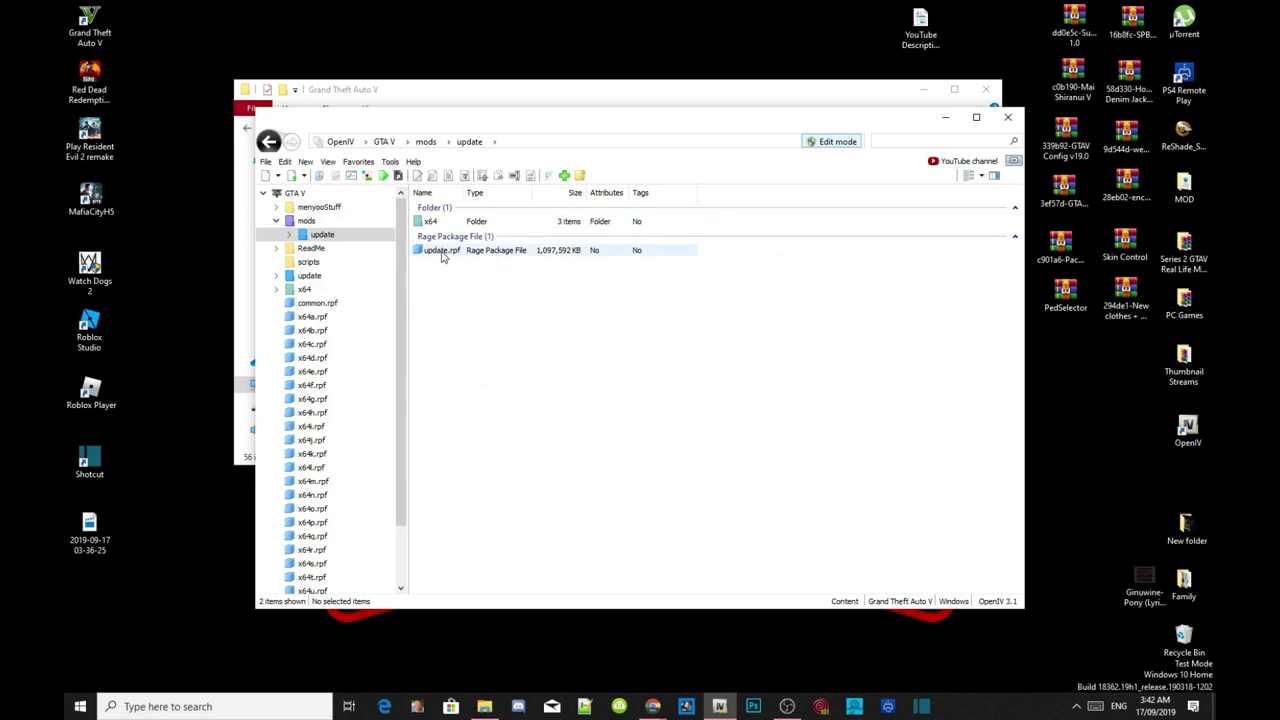
double_click(441, 251)
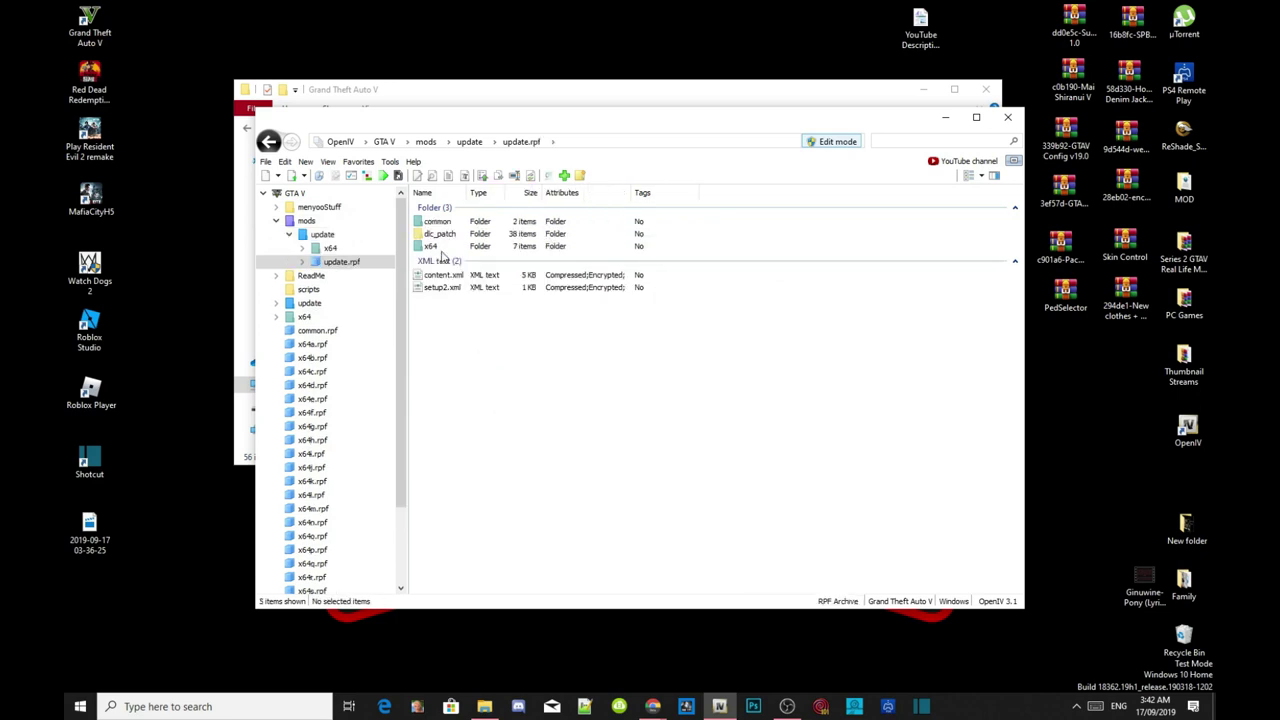
double_click(436, 222)
double_click(434, 221)
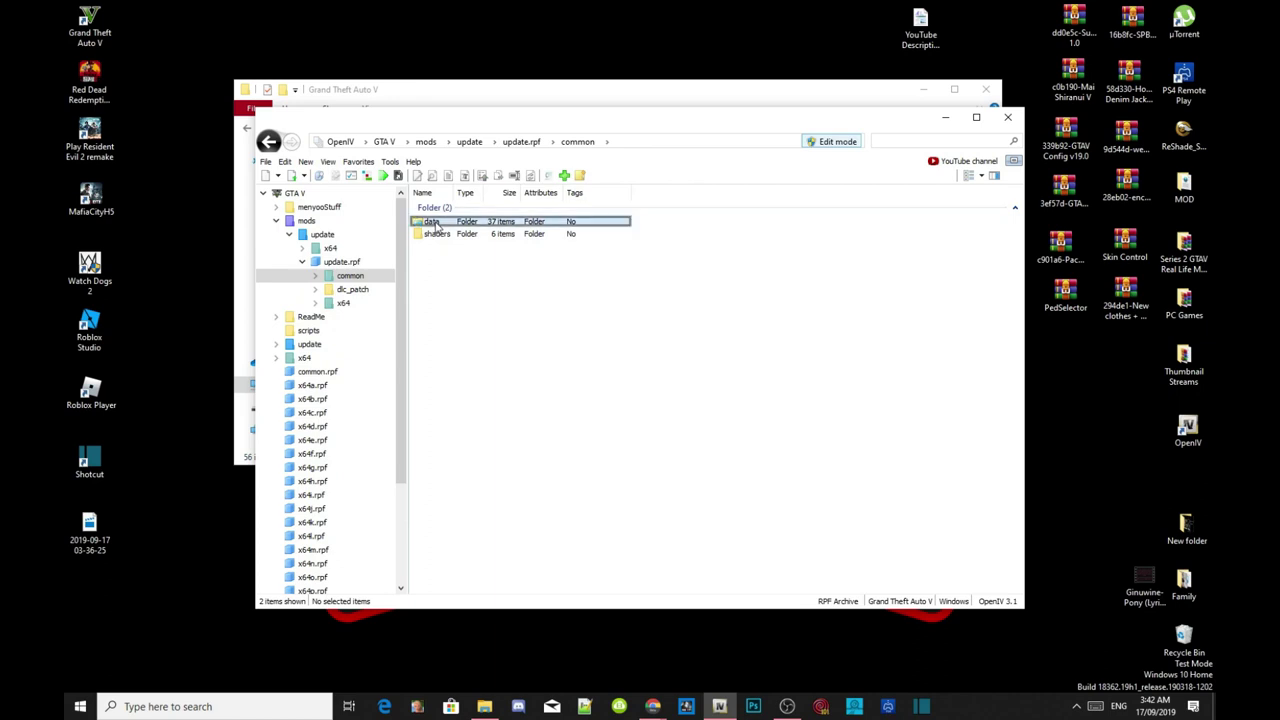
scroll(458, 366, down, 5)
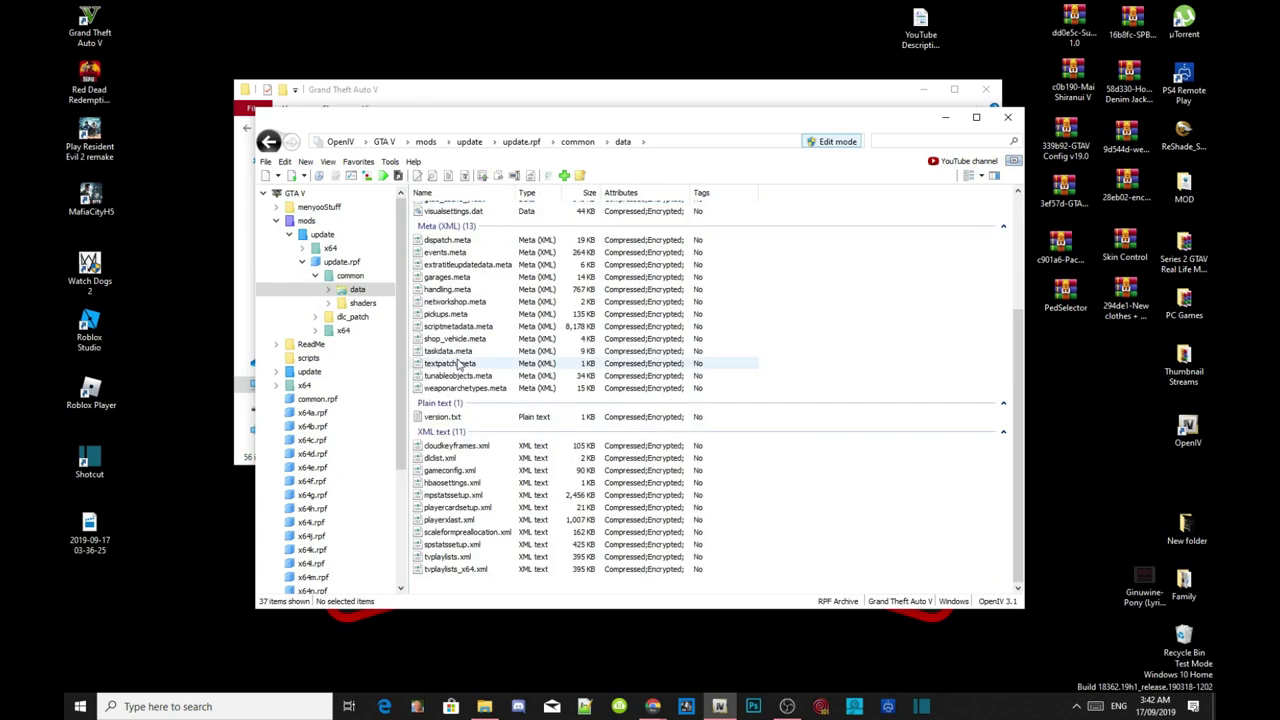
Paste the addonpeds Item line after mpvinewood in dlclist.xml and save it
right_click(444, 459)
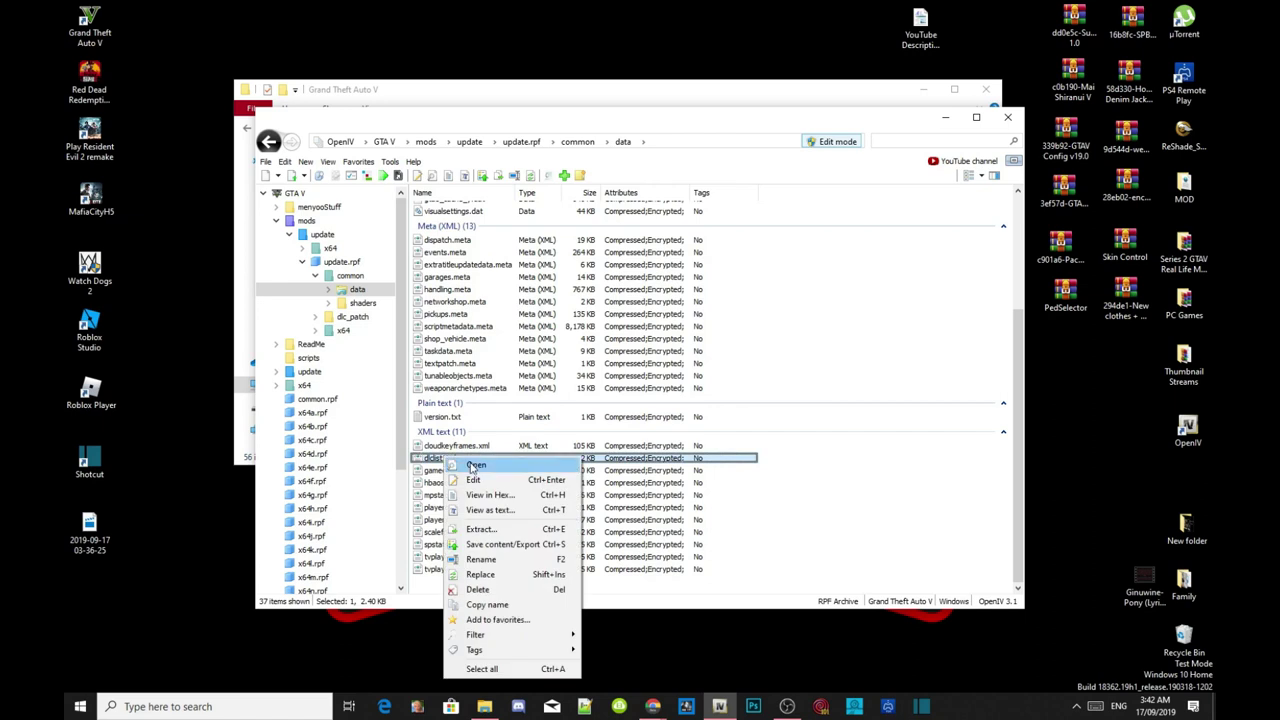
click(473, 480)
scroll(514, 429, down, 8)
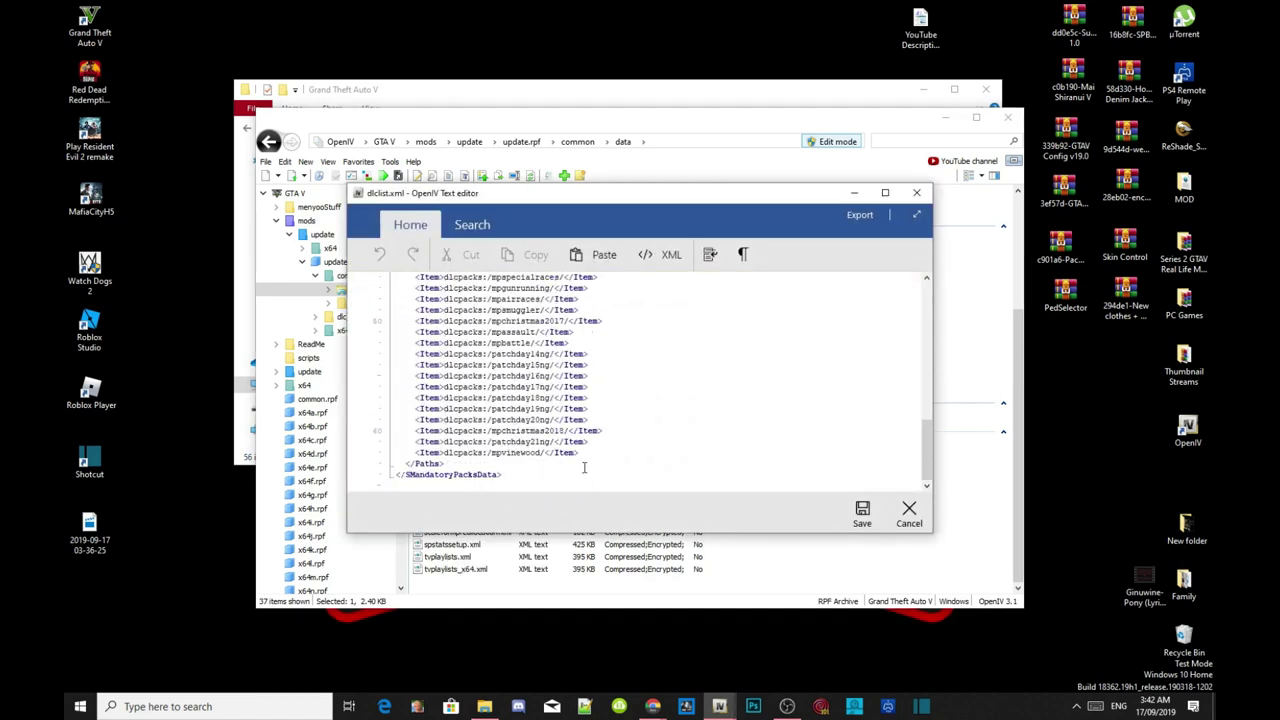
click(597, 454)
key(Return)
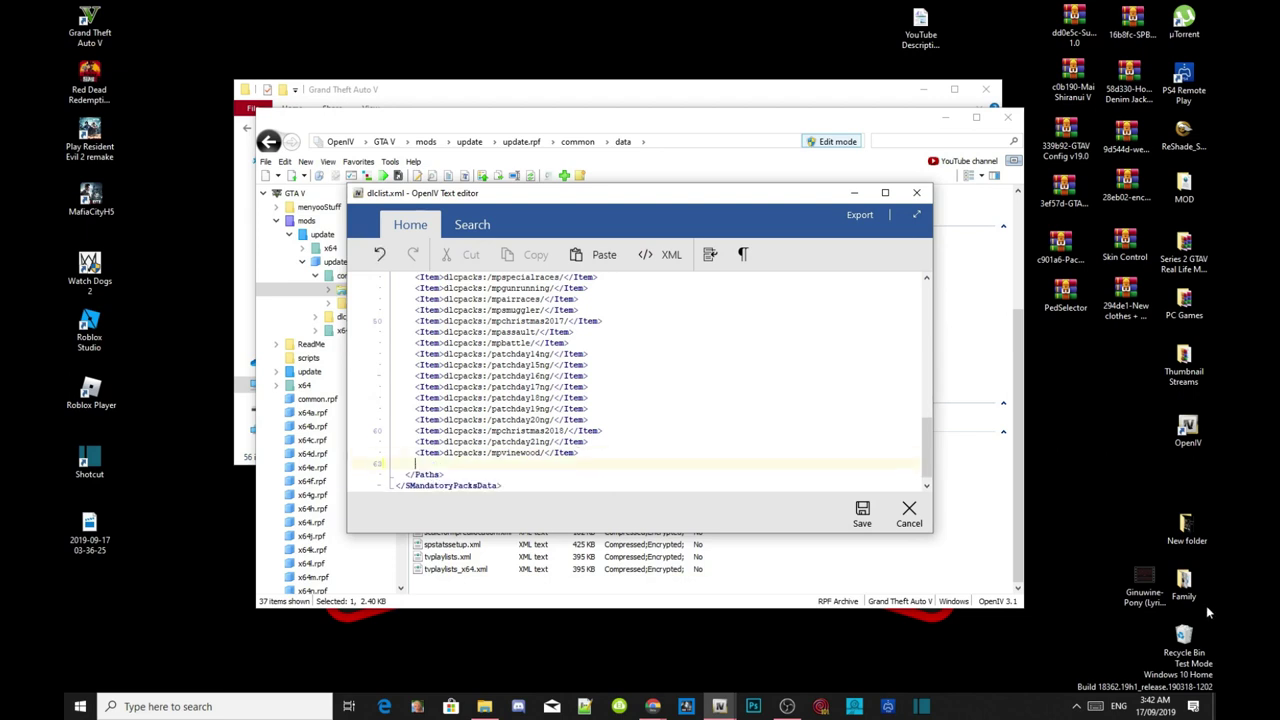
text(<Item>dlcpacks:\addonpeds\</Item>)
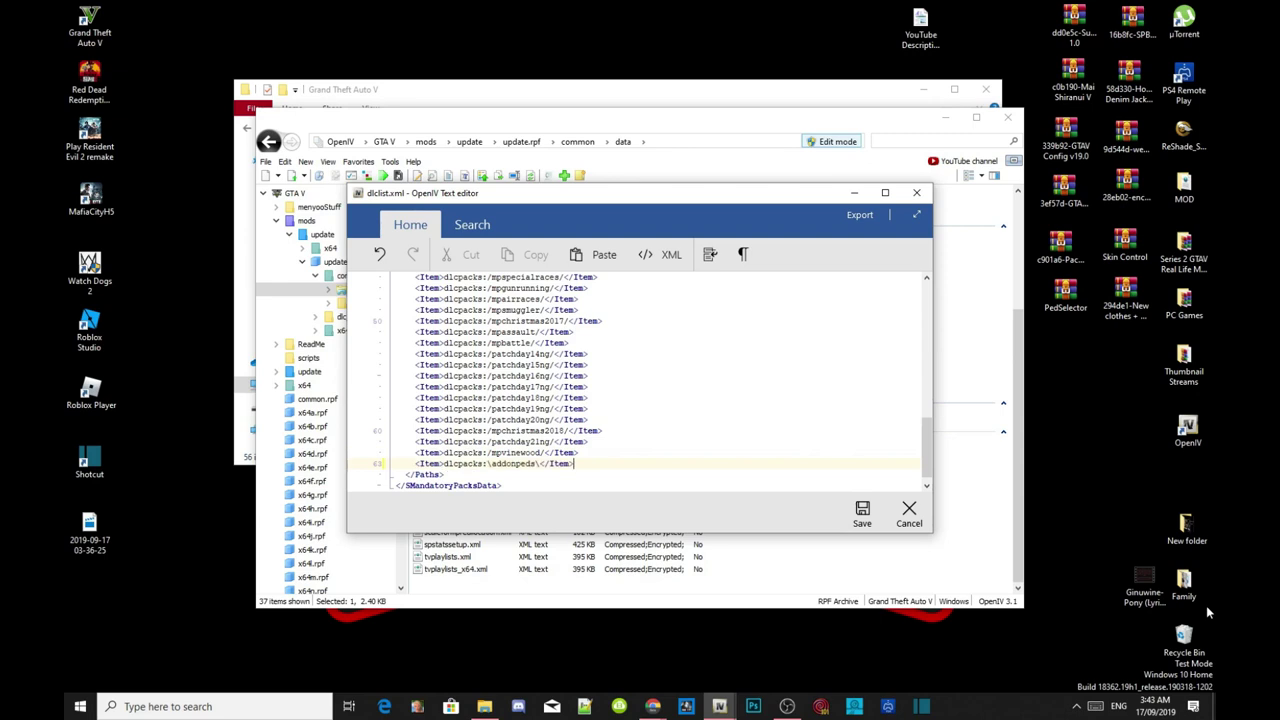
click(862, 512)
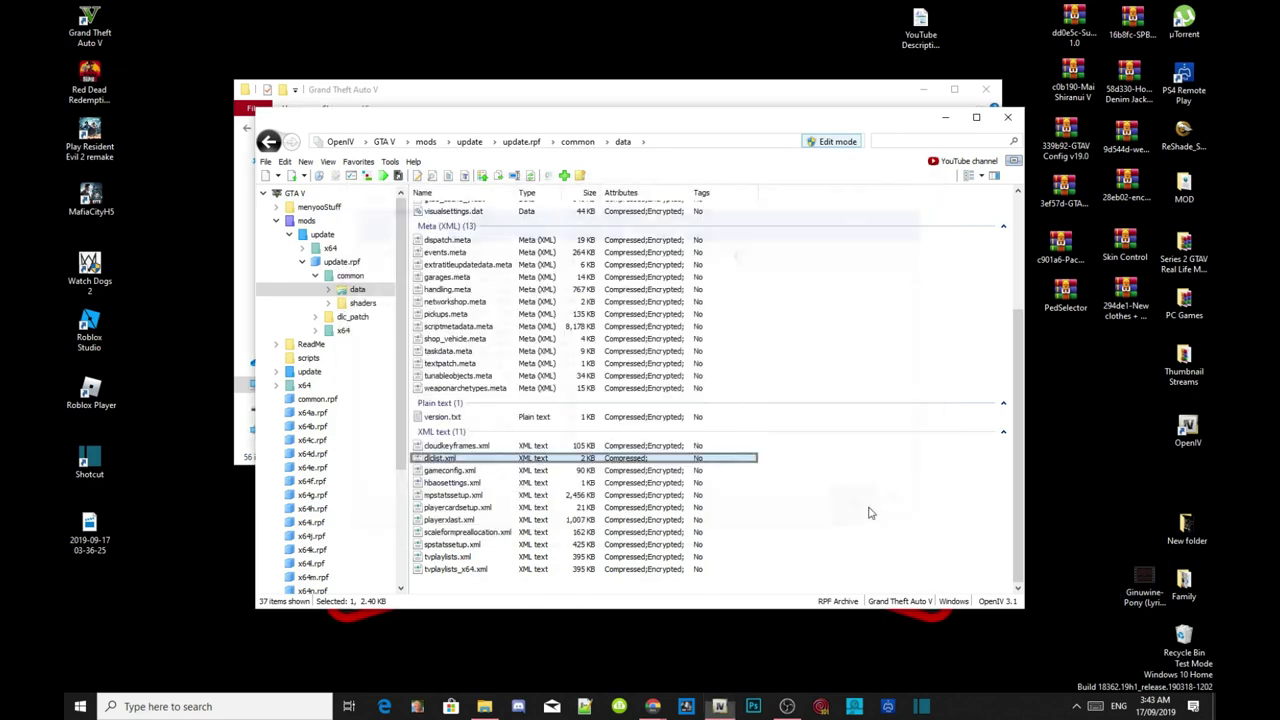
Reopen dlclist.xml to confirm the addonpeds entry, then close the viewer
double_click(441, 458)
scroll(578, 413, down, 12)
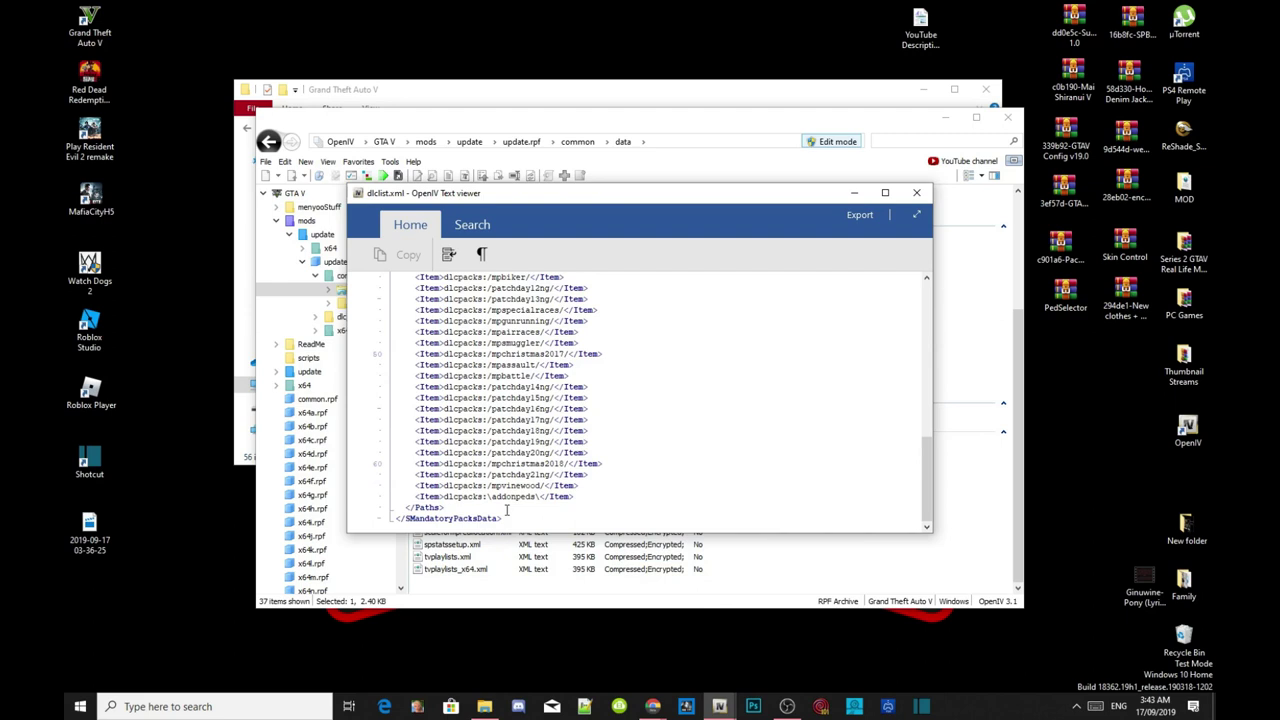
click(920, 193)
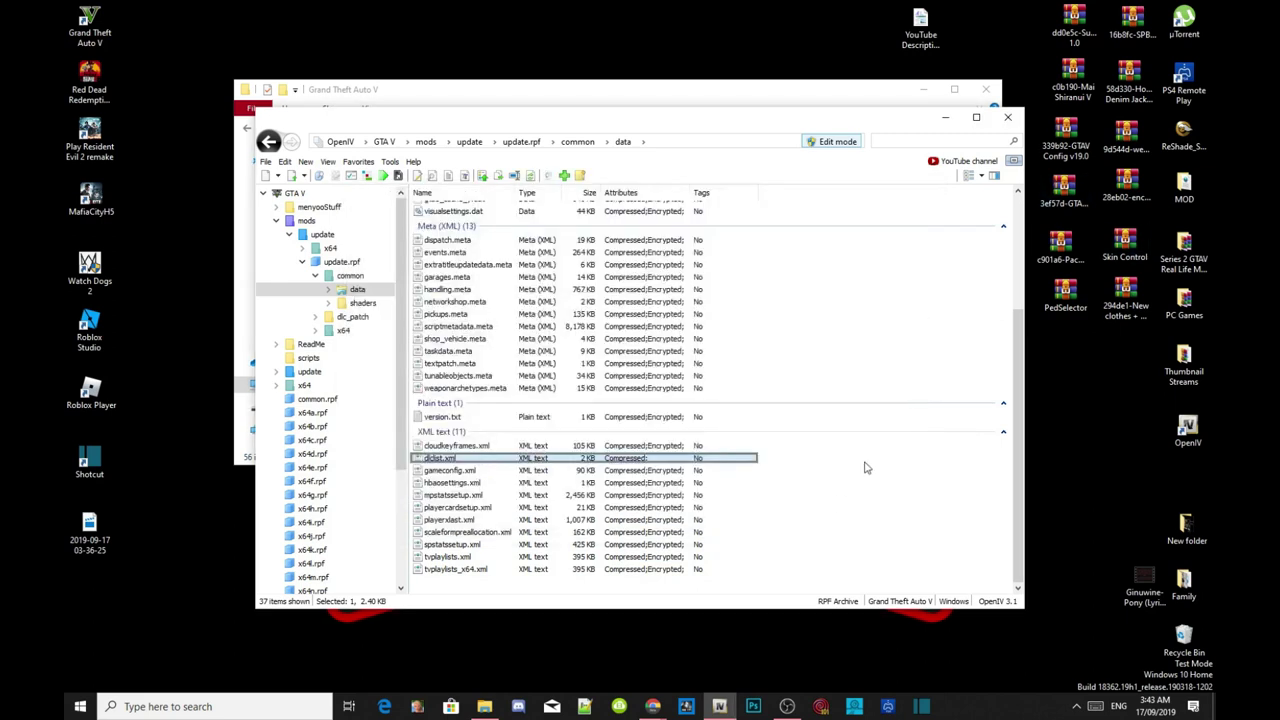
Minimize OpenIV and open the game's scripts folder containing NativeUI.dll
click(946, 120)
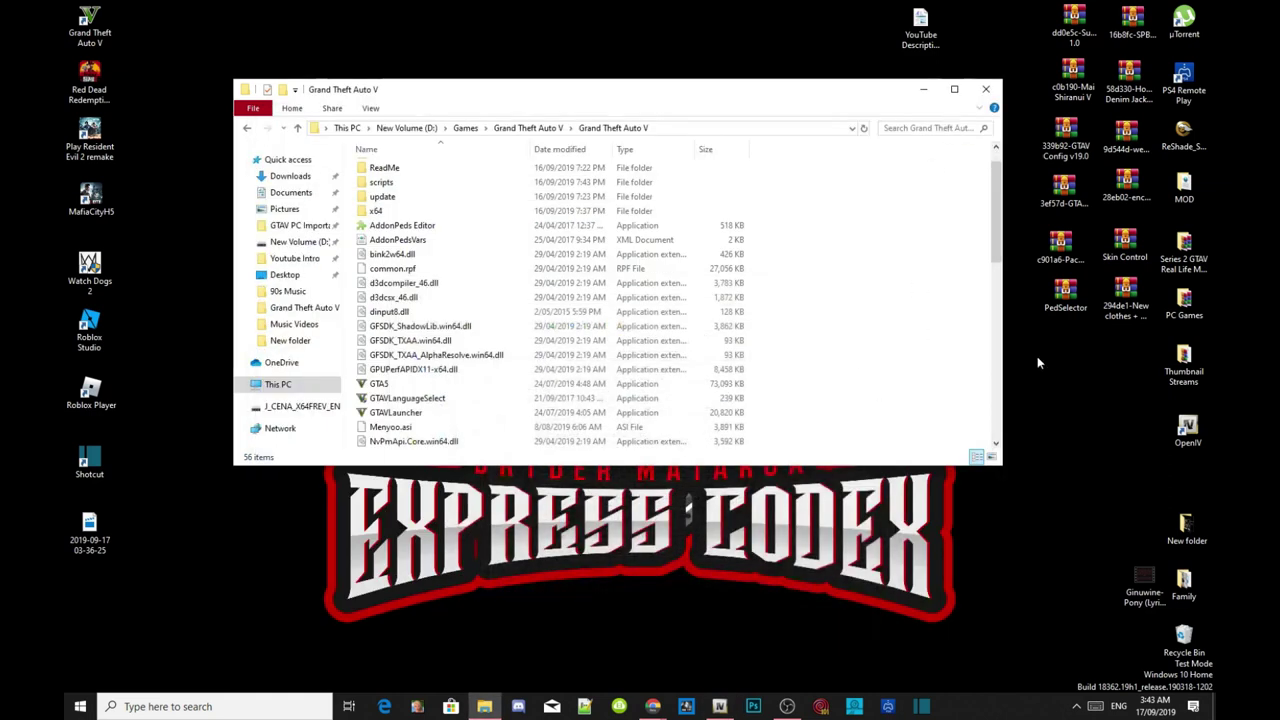
scroll(847, 375, up, 1)
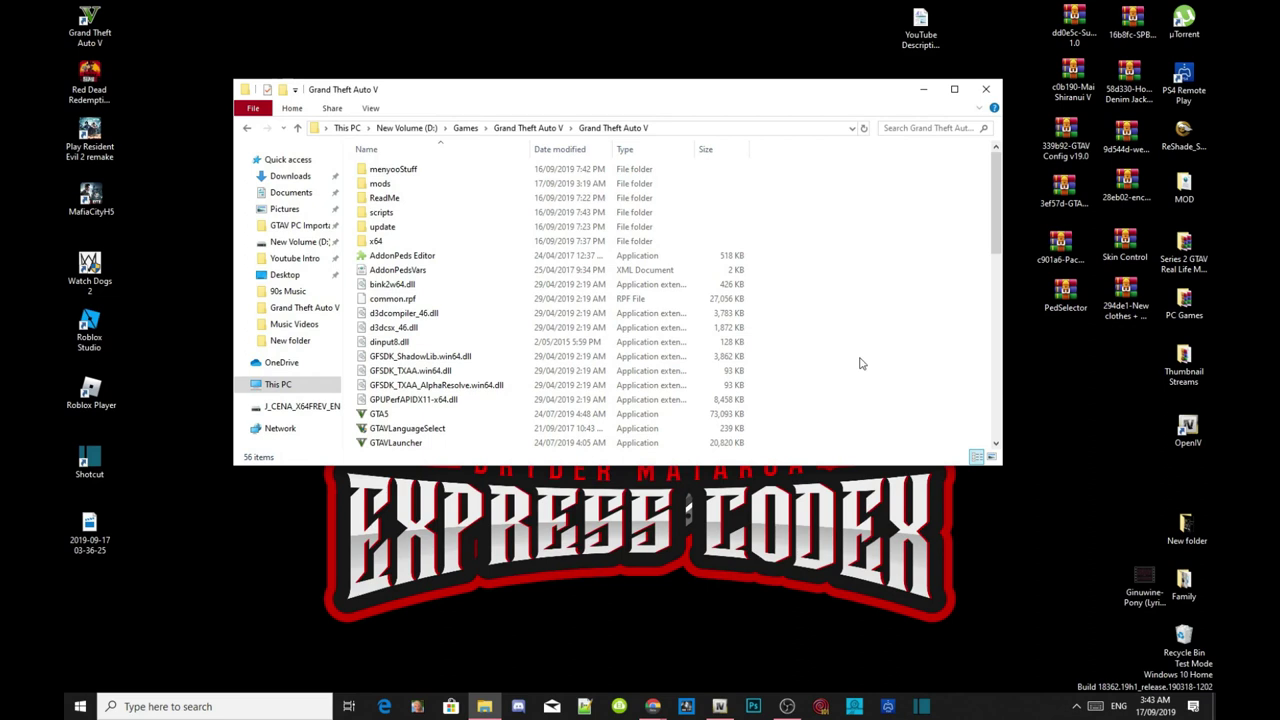
double_click(381, 214)
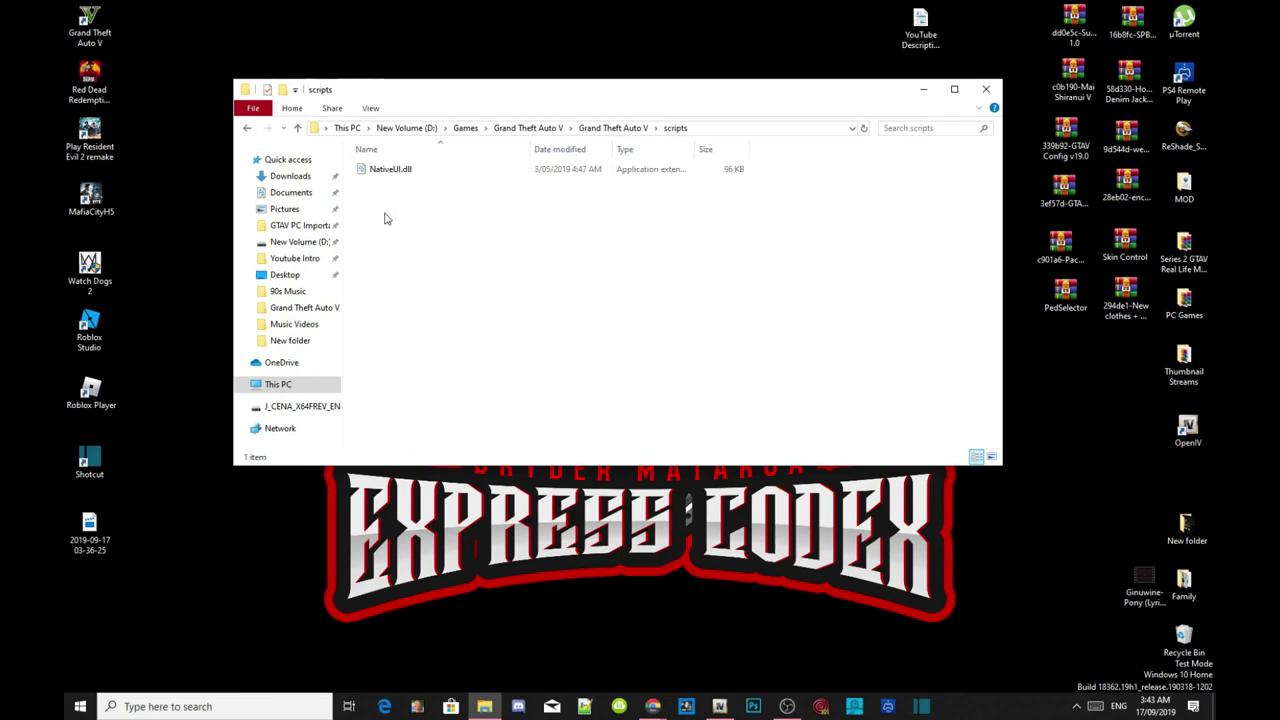
drag(830, 90, 779, 89)
click(1076, 409)
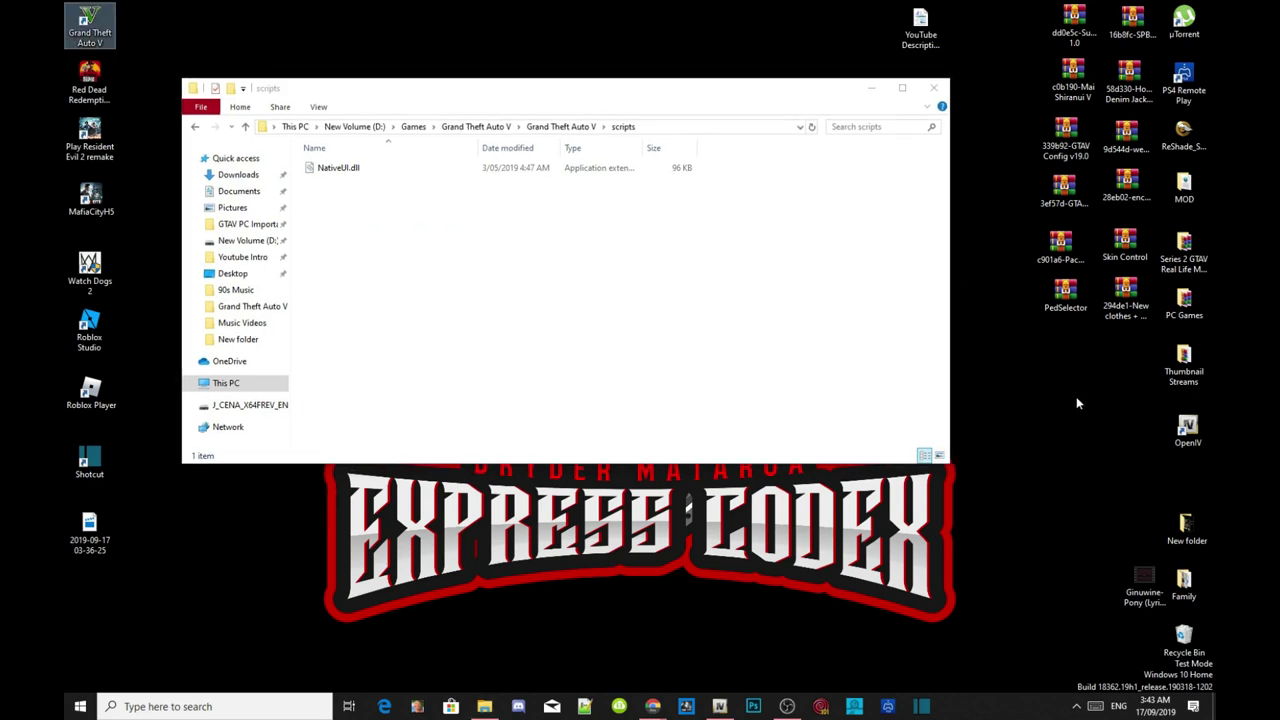
Open the PedSelector archive in WinRAR and place it beside the scripts folder
right_click(1065, 294)
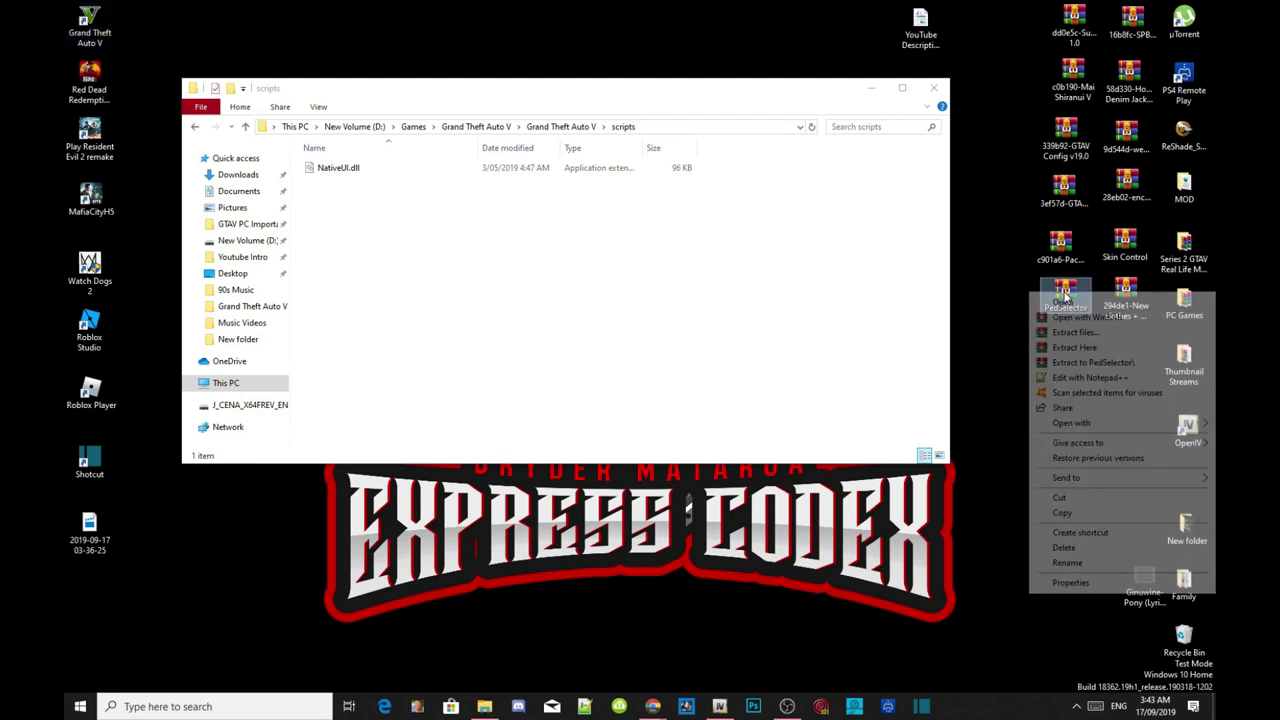
click(1062, 301)
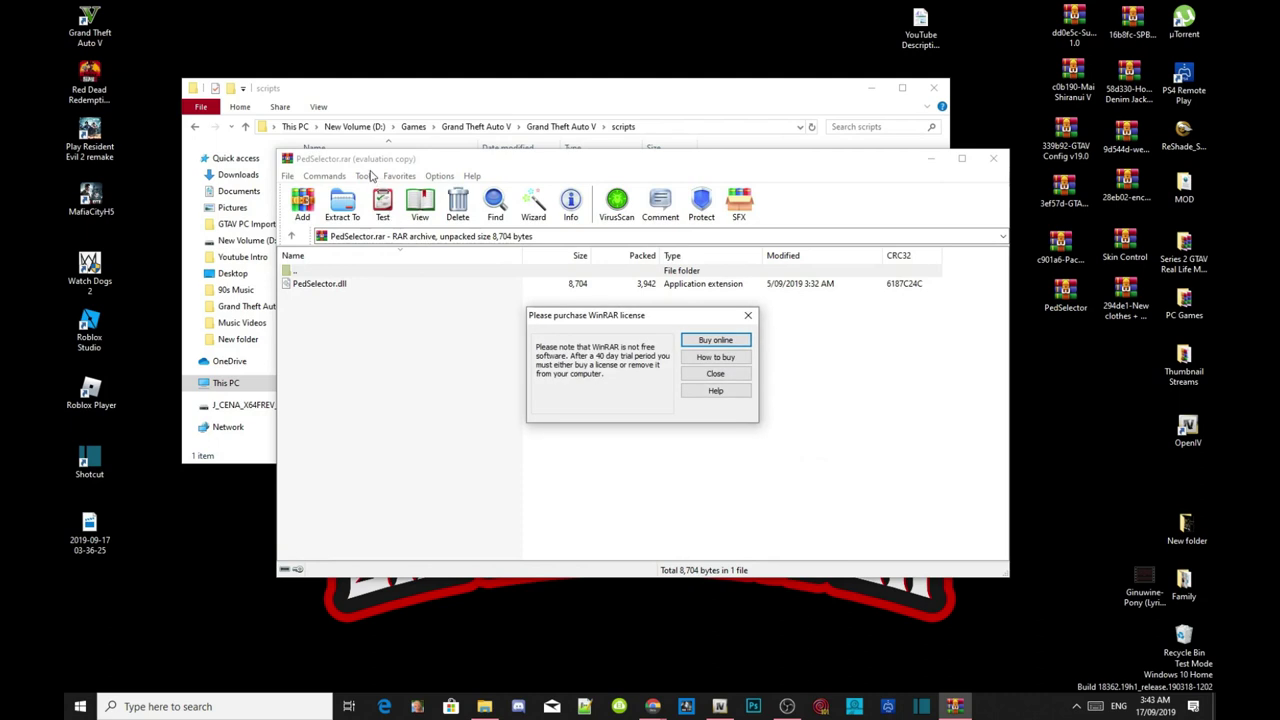
click(747, 315)
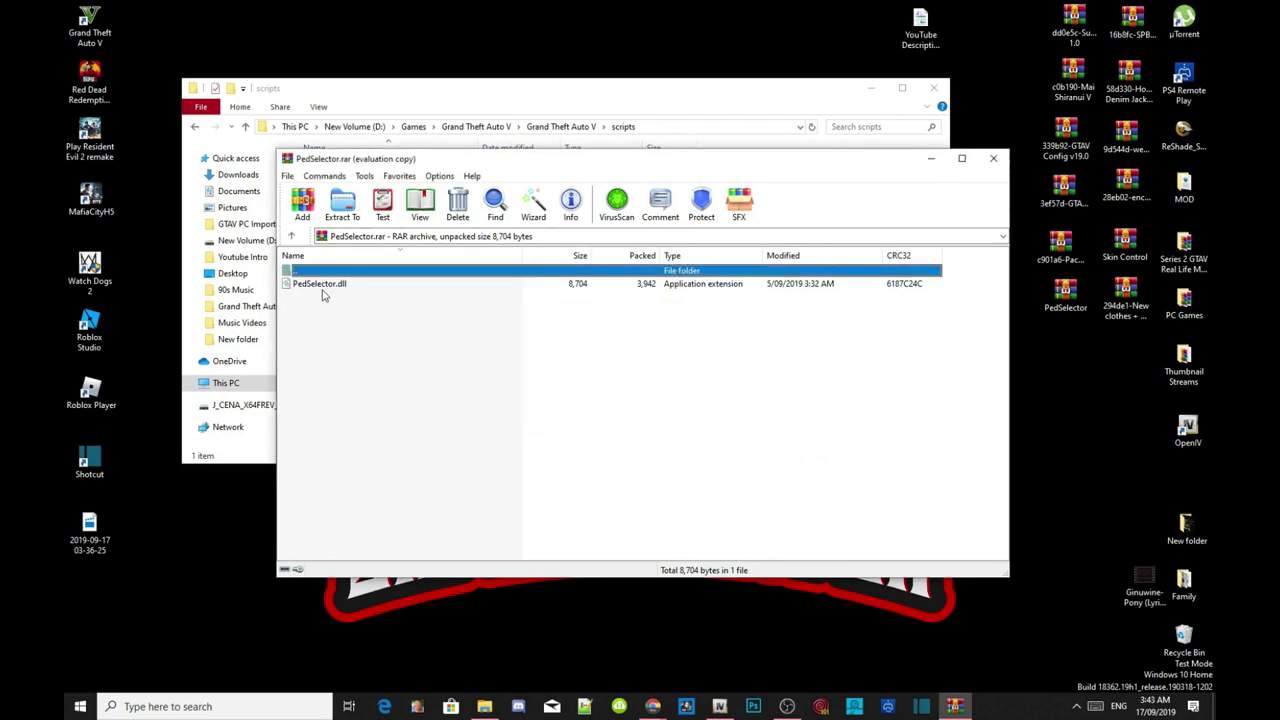
drag(316, 158, 1014, 90)
click(1038, 250)
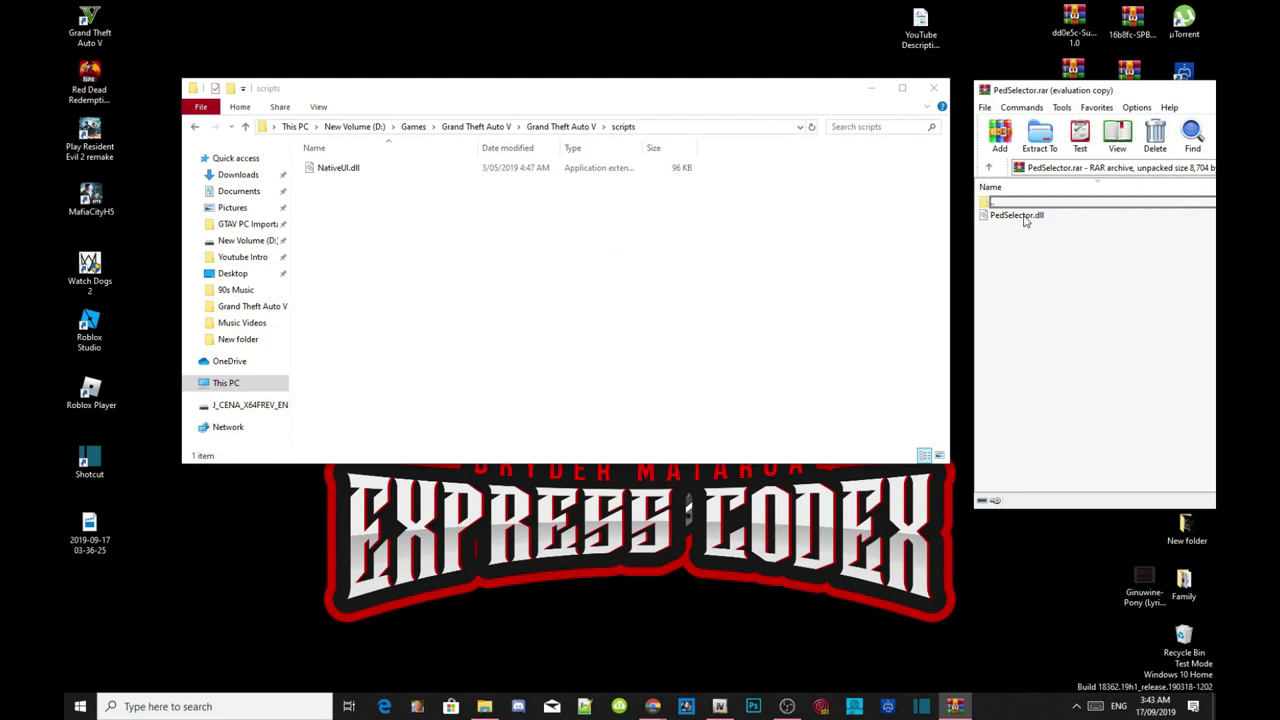
Drag PedSelector.dll into the game's scripts folder and close WinRAR
click(1024, 216)
drag(1024, 220, 445, 250)
drag(1075, 92, 515, 148)
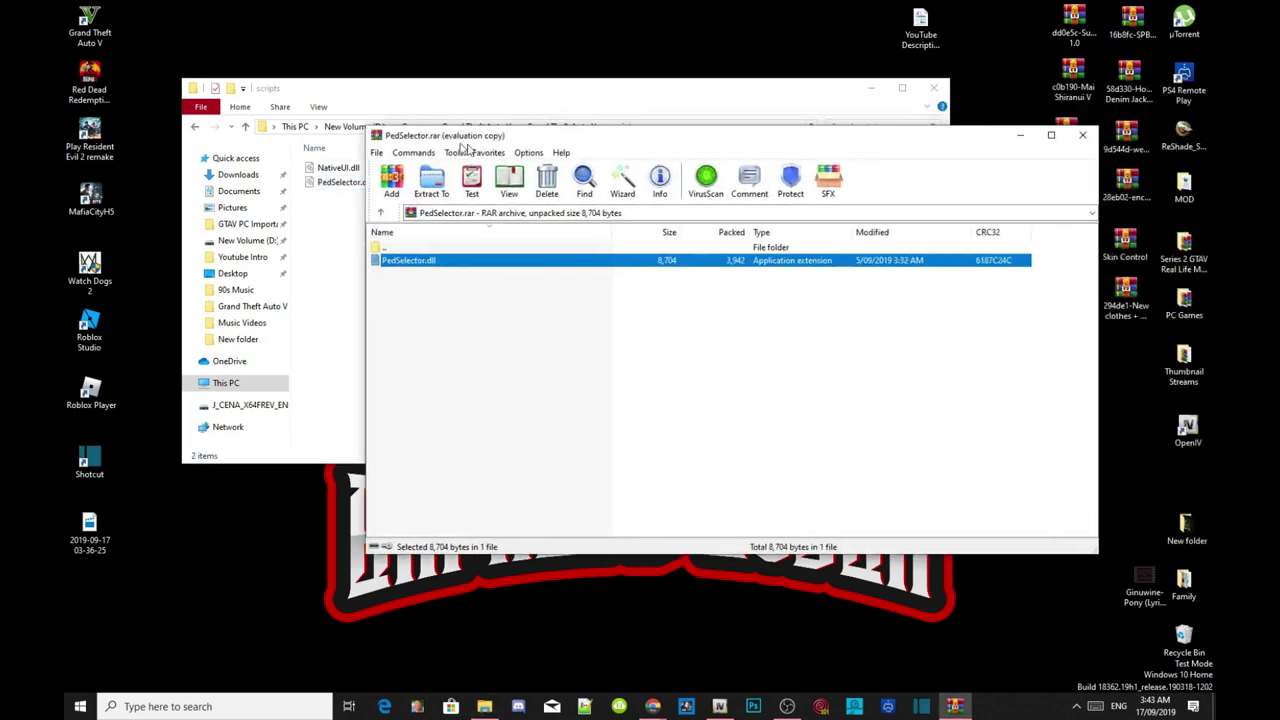
click(1021, 135)
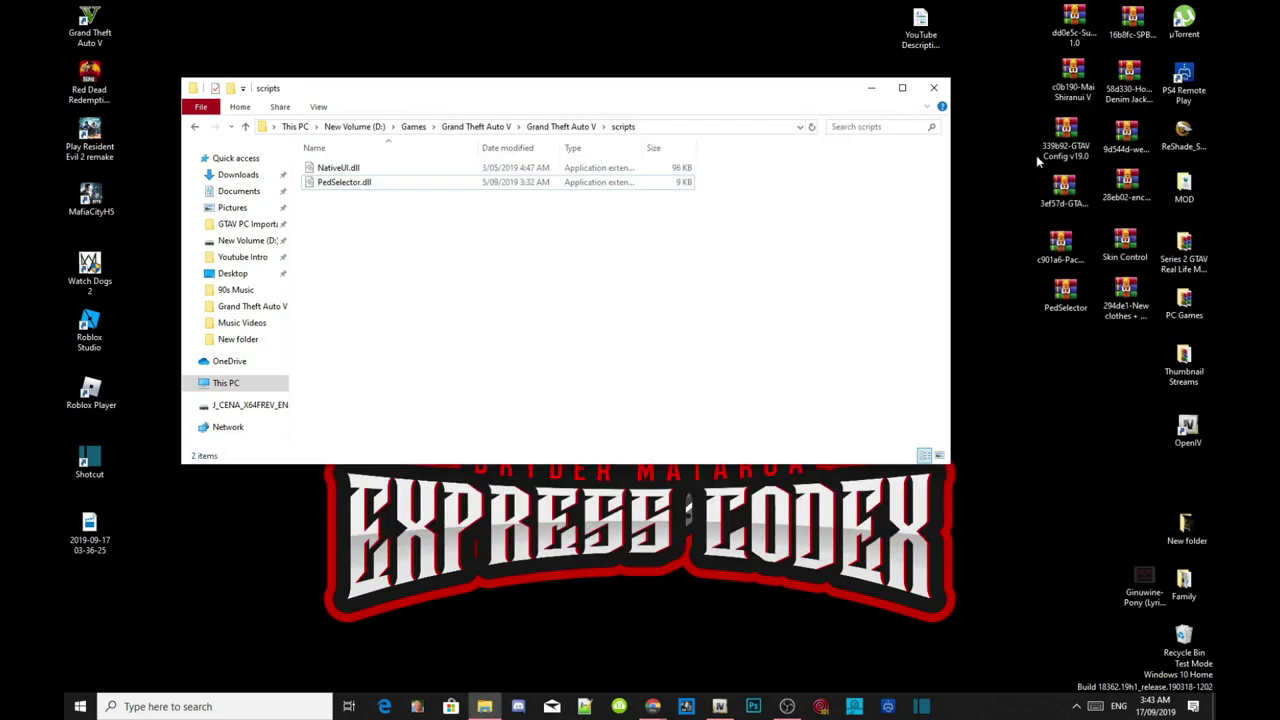
Return to the Grand Theft Auto V root folder and scroll down its 56-item file list
click(562, 127)
scroll(833, 301, down, 5)
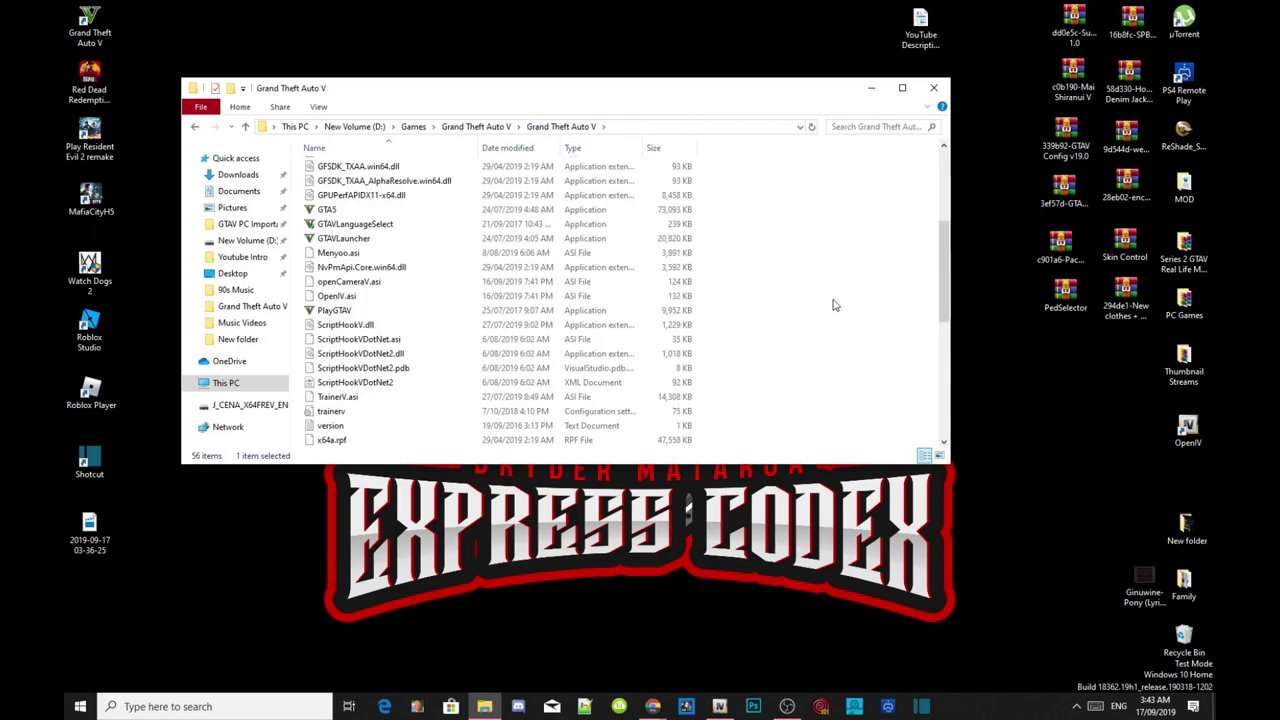
scroll(833, 301, down, 3)
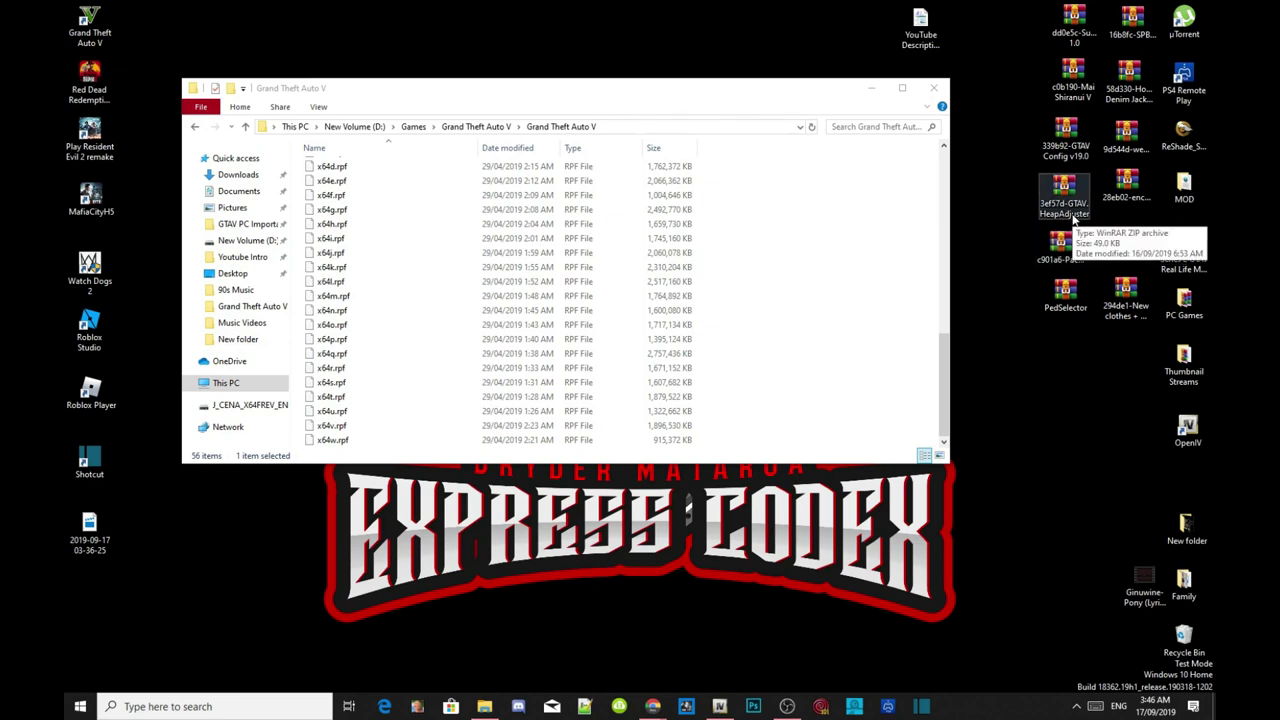
Extract GTAV.HeapAdjuster.asi from the HeapAdjuster zip into the Grand Theft Auto V folder, then close WinRAR
click(1074, 208)
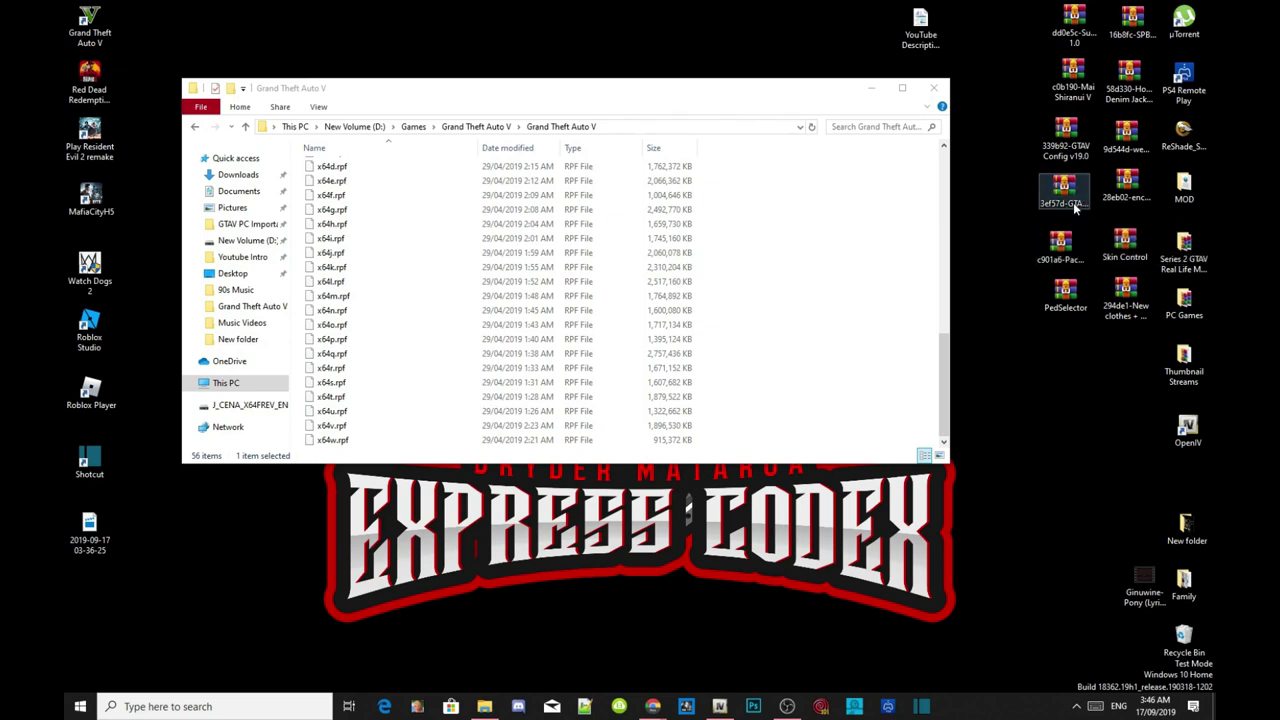
double_click(1074, 208)
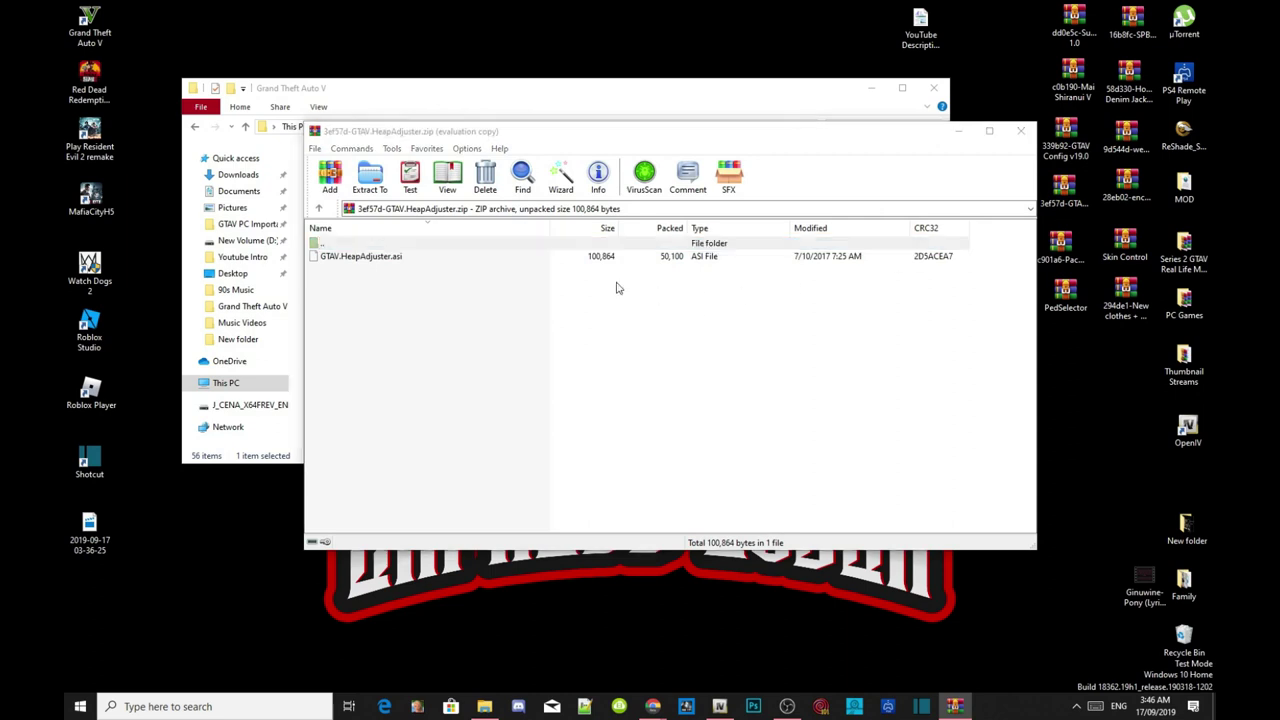
click(775, 288)
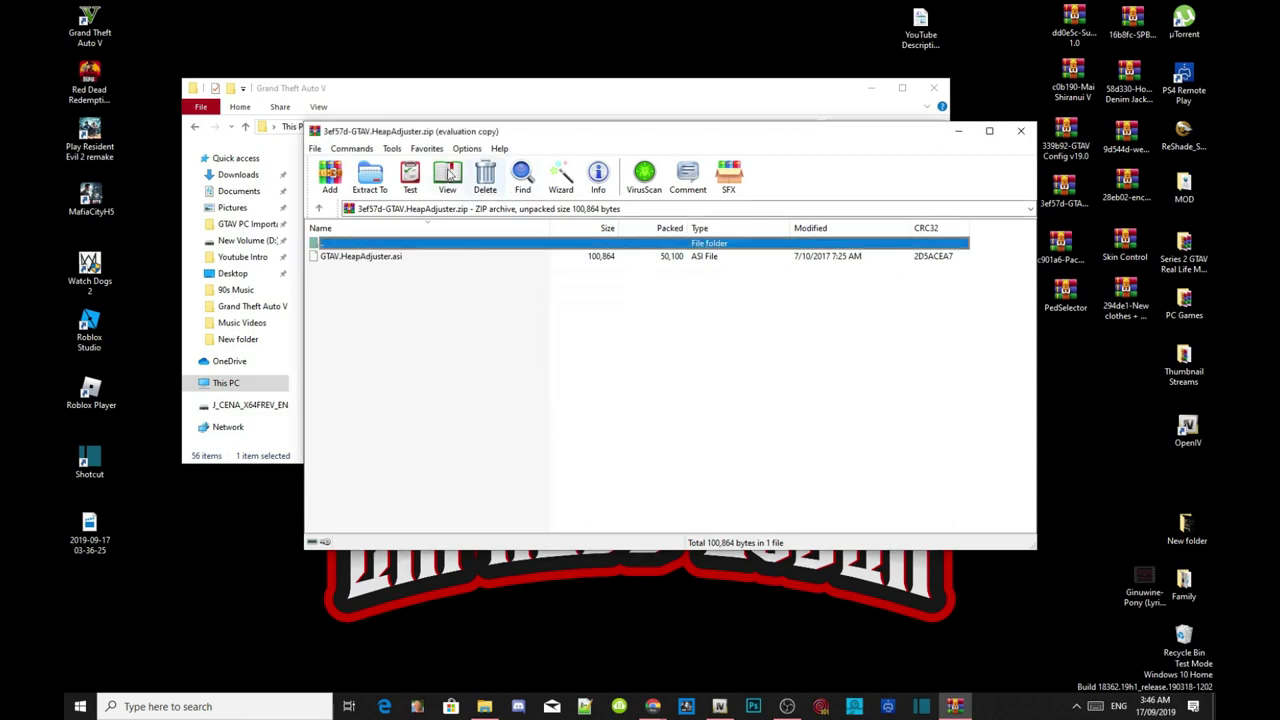
drag(384, 131, 1059, 121)
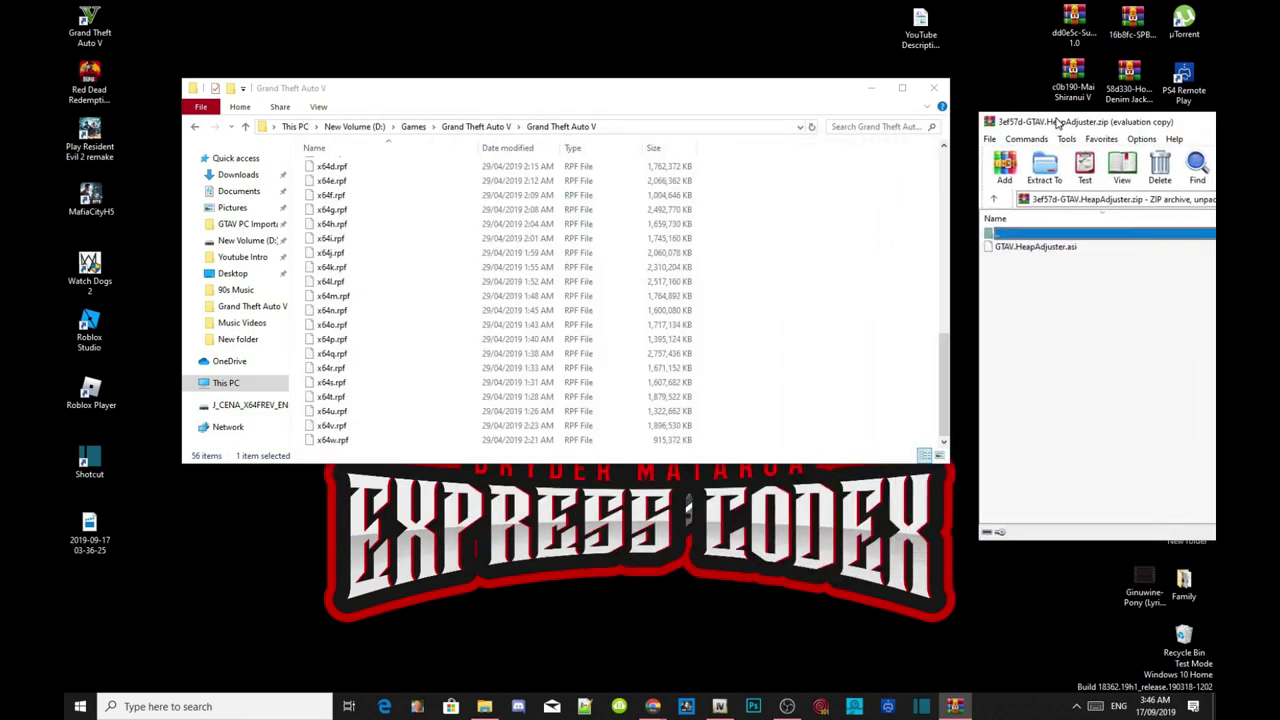
click(1037, 250)
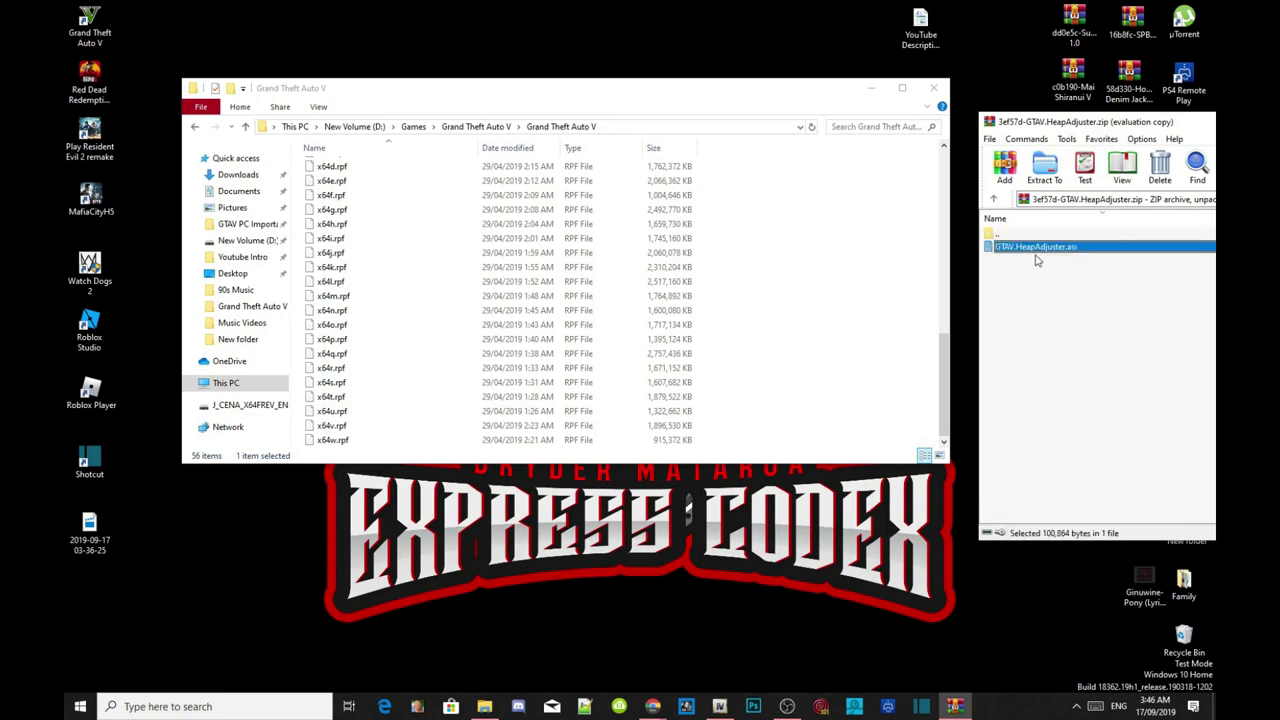
drag(1063, 250, 840, 258)
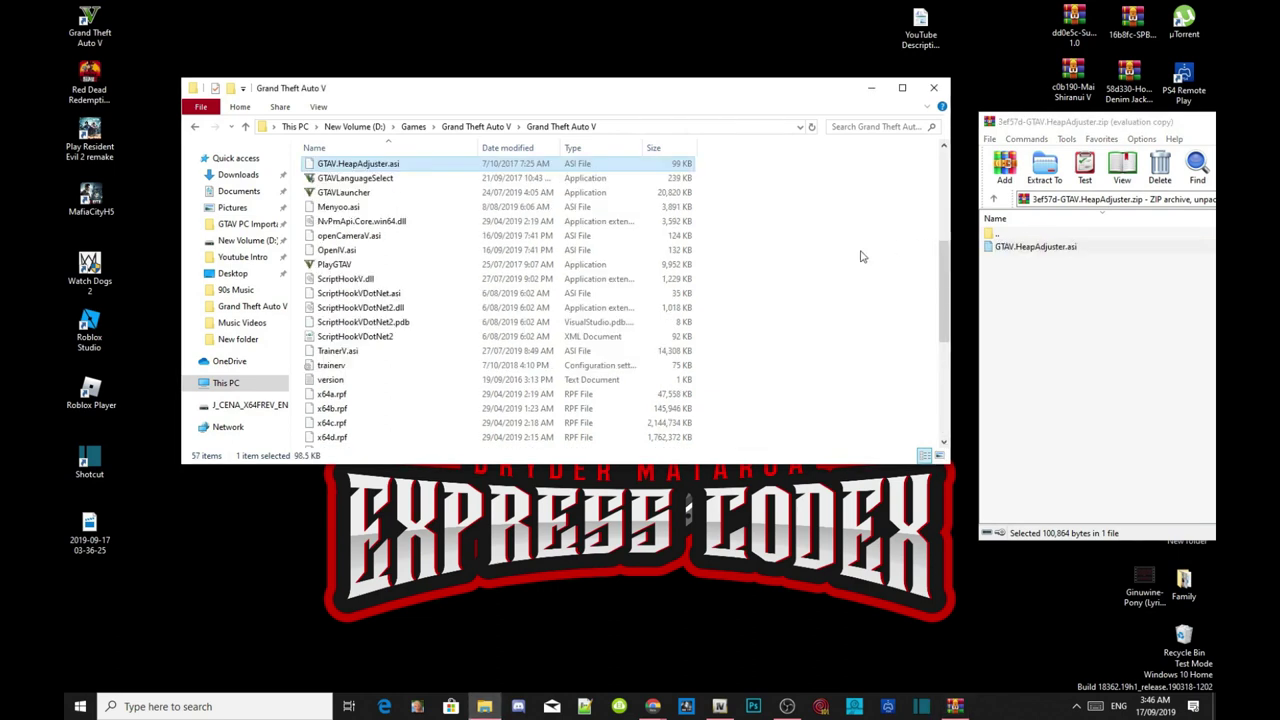
drag(1100, 138, 497, 143)
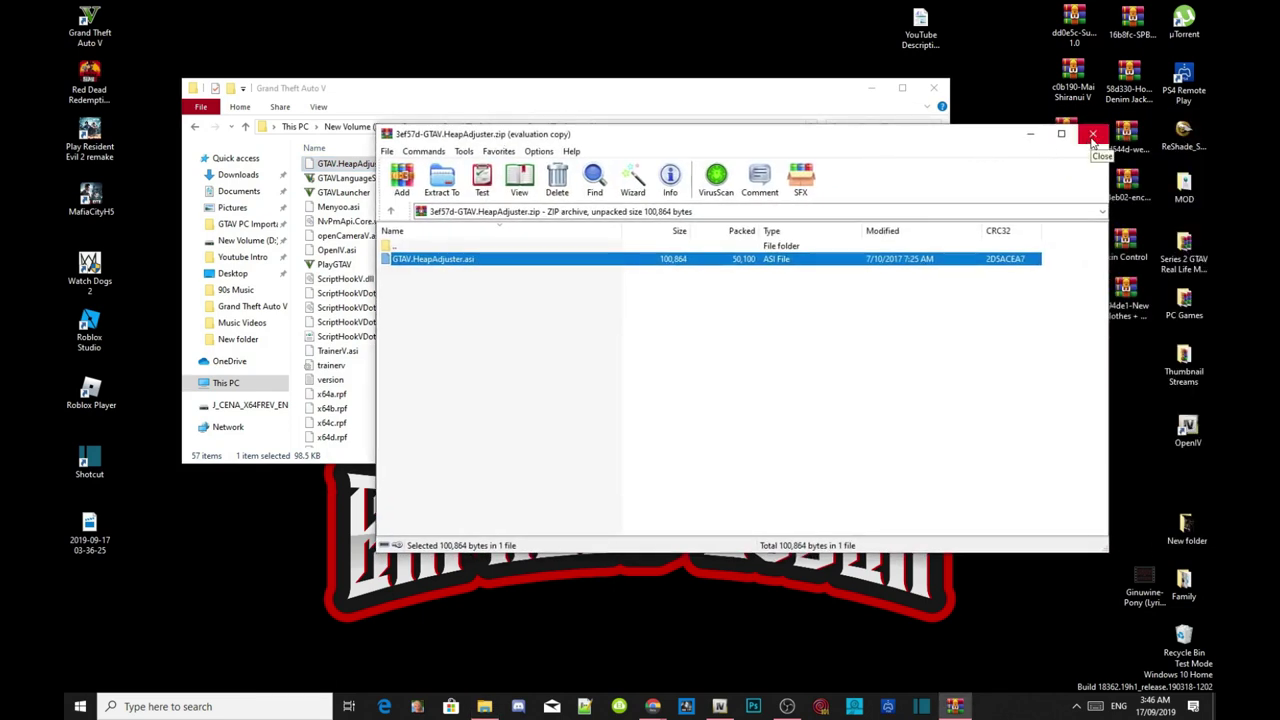
click(1093, 137)
click(1008, 368)
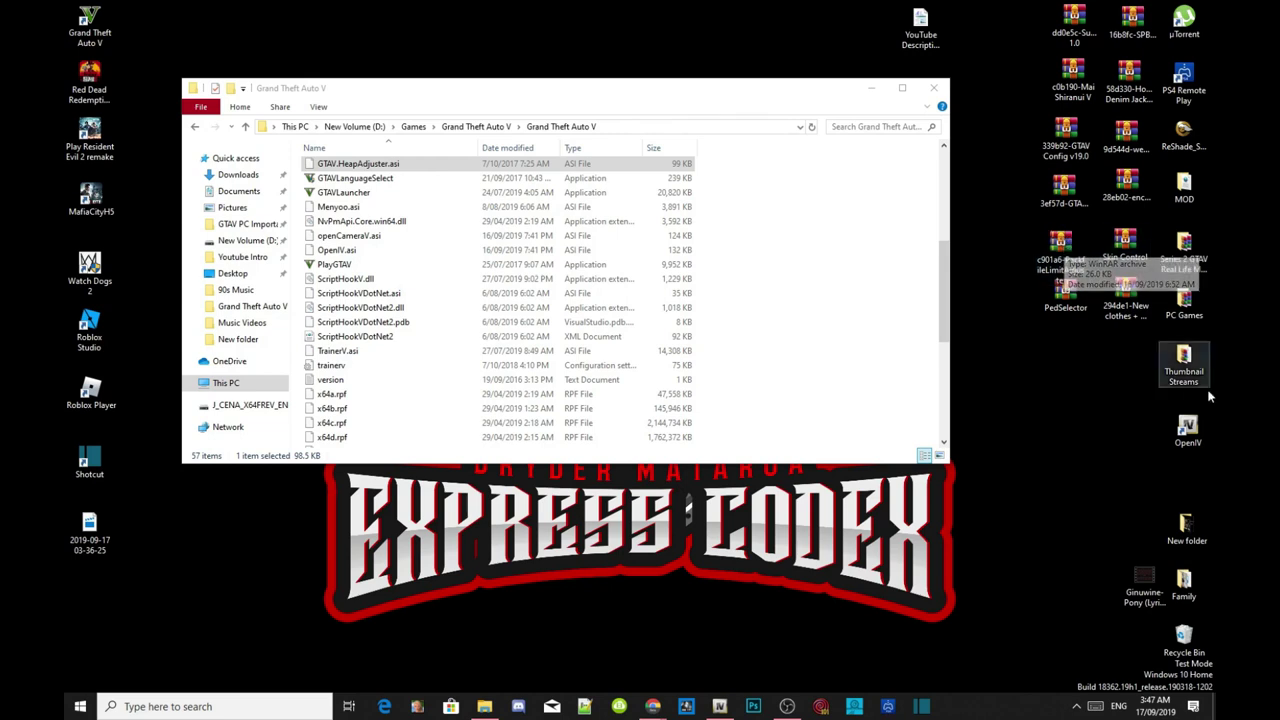
Drag PackfileLimitAdjuster.ini and .asi from the RAR into the game folder, then close WinRAR
click(1058, 241)
double_click(1058, 241)
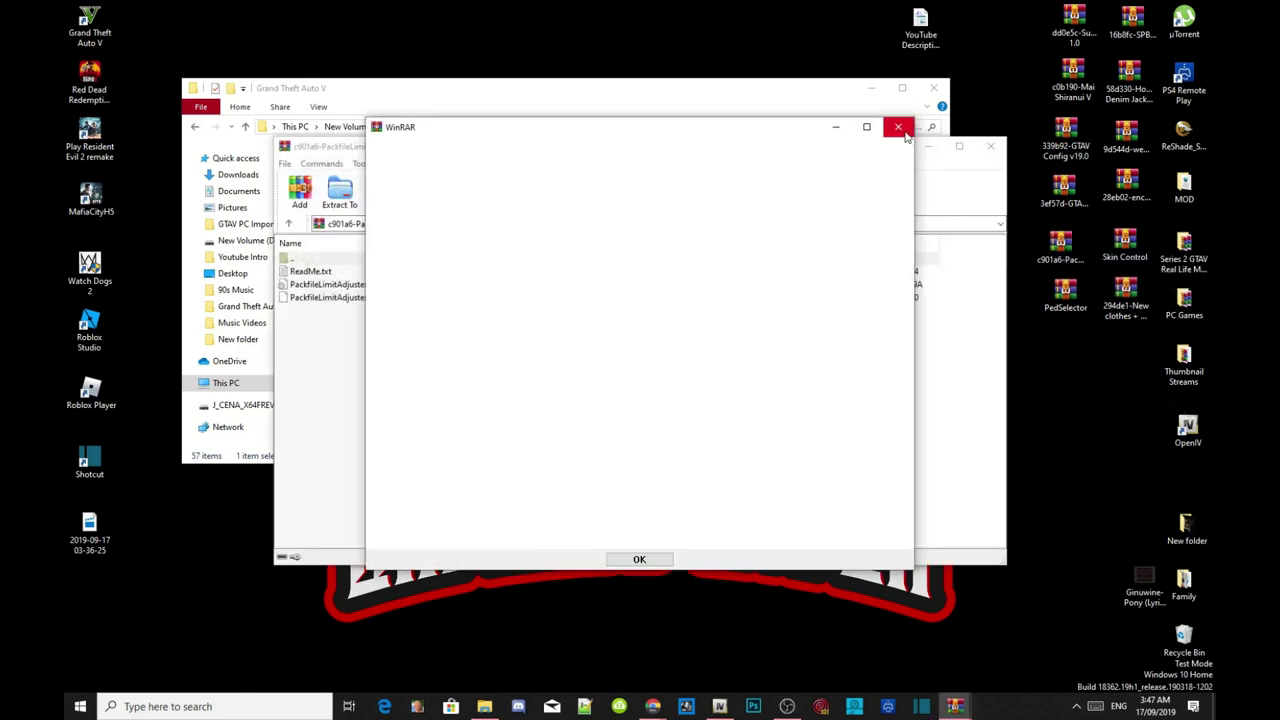
click(899, 128)
drag(380, 150, 1064, 100)
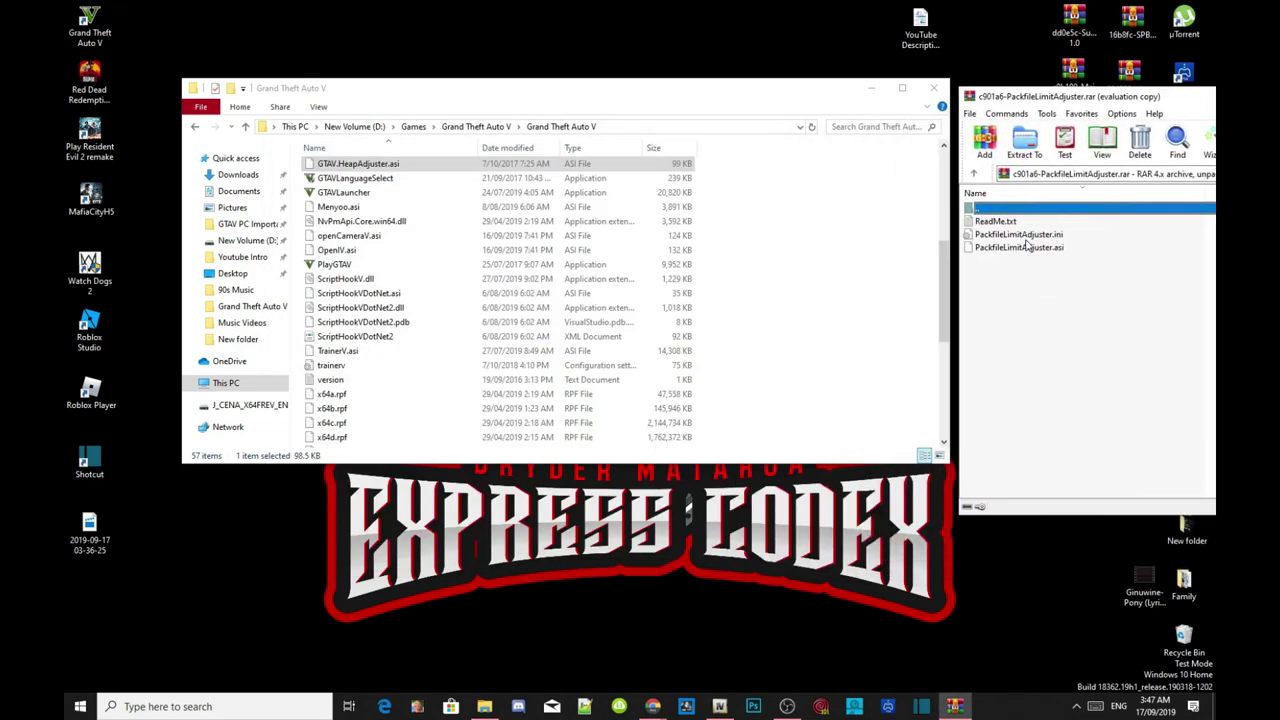
click(1027, 236)
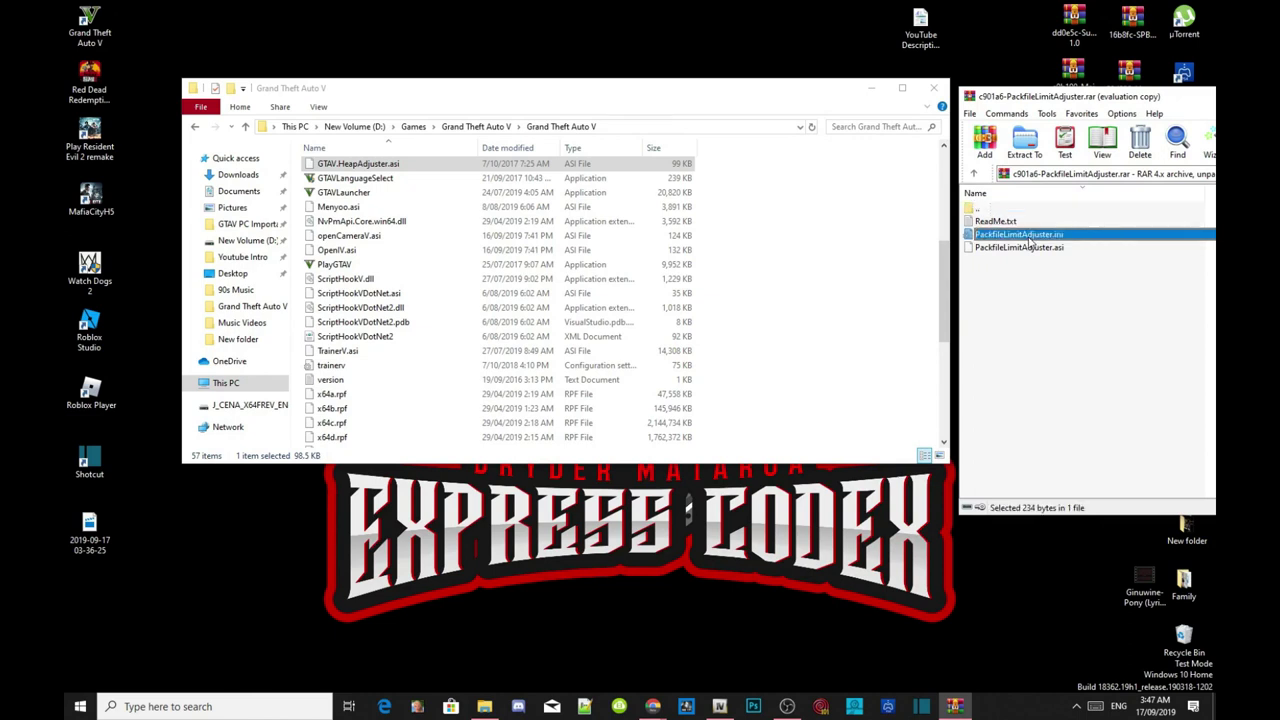
shift+click(1037, 249)
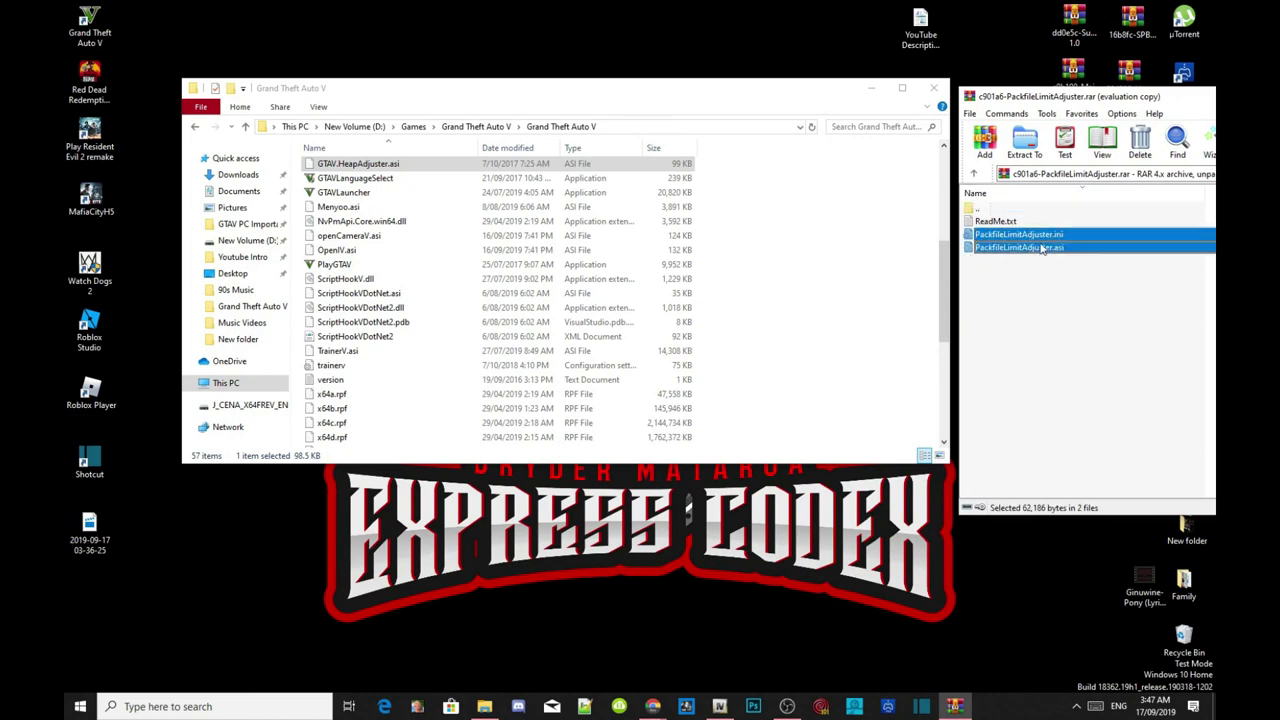
drag(1044, 238, 870, 240)
drag(1067, 103, 433, 172)
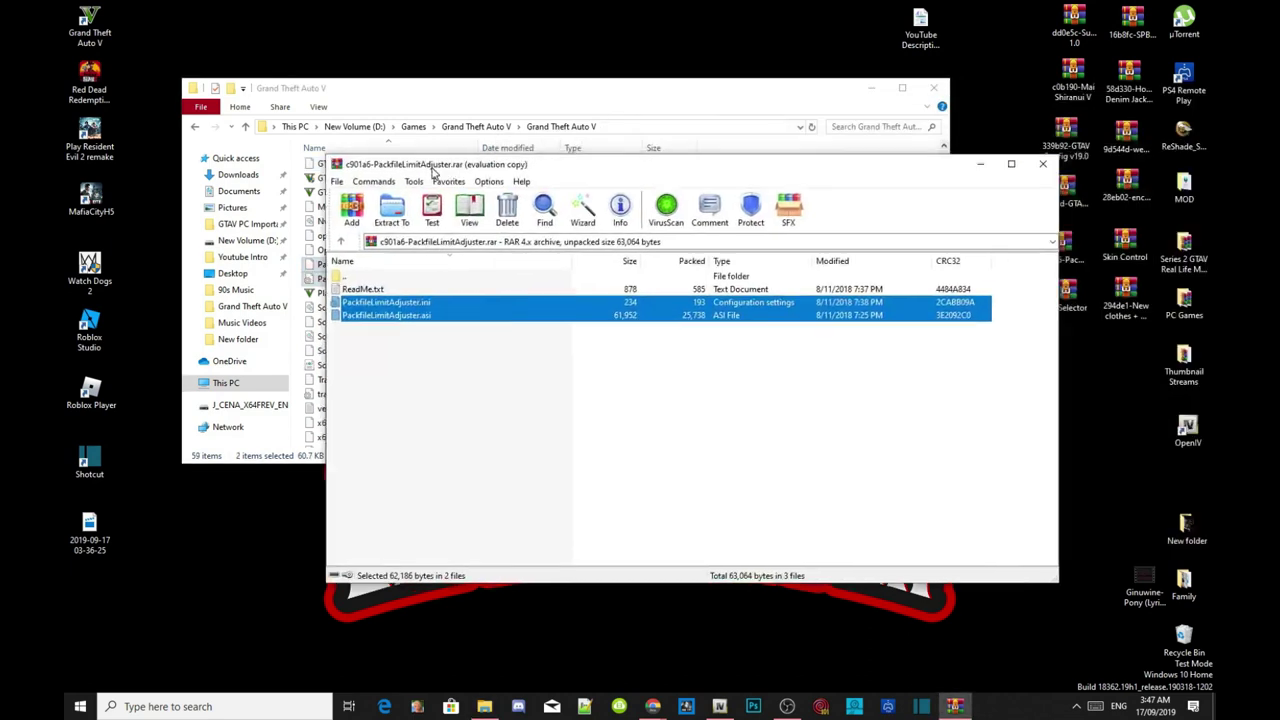
click(1043, 165)
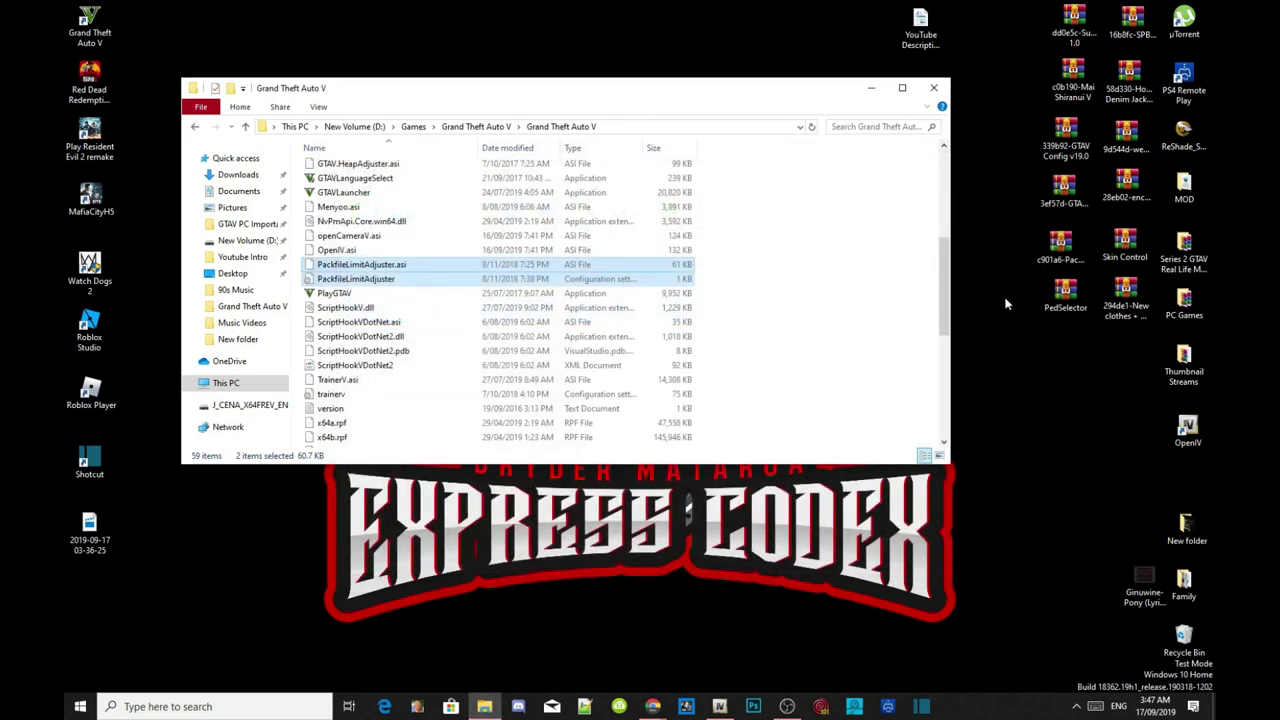
click(1064, 190)
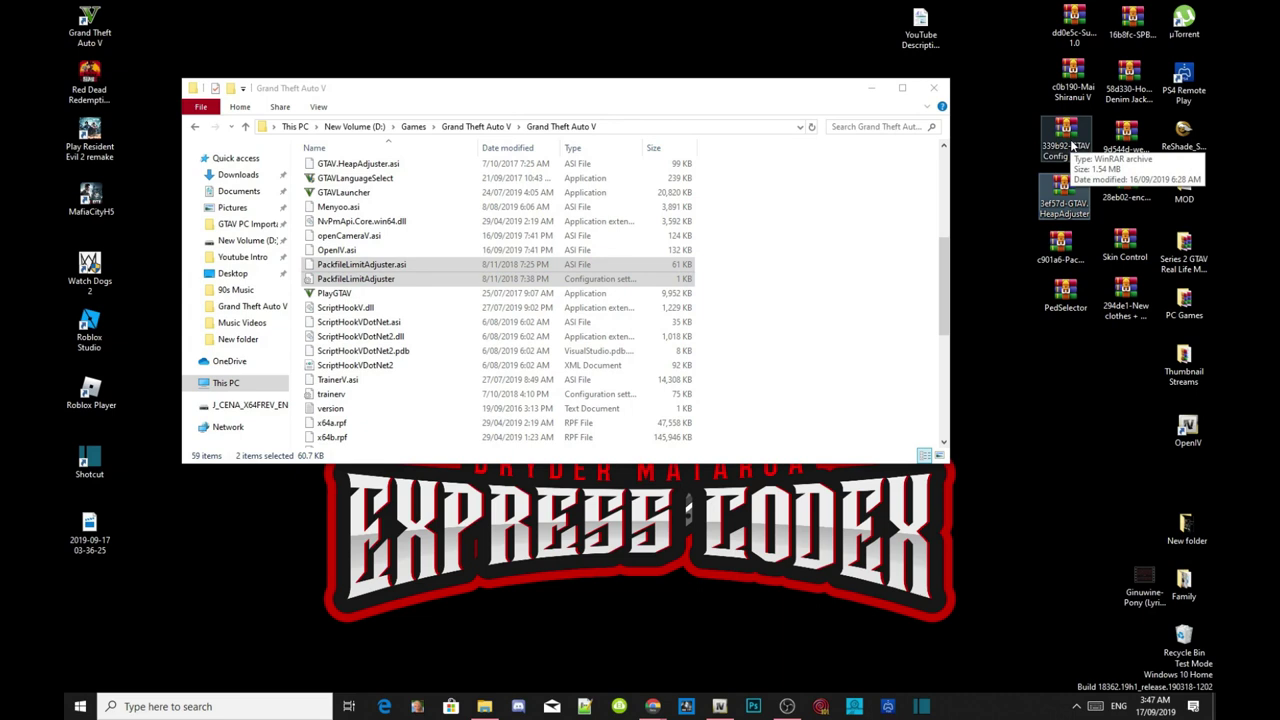
Open the GTAV Config v19.0 archive and its Gta Config For v 1.0.1737.0 folder
double_click(1068, 140)
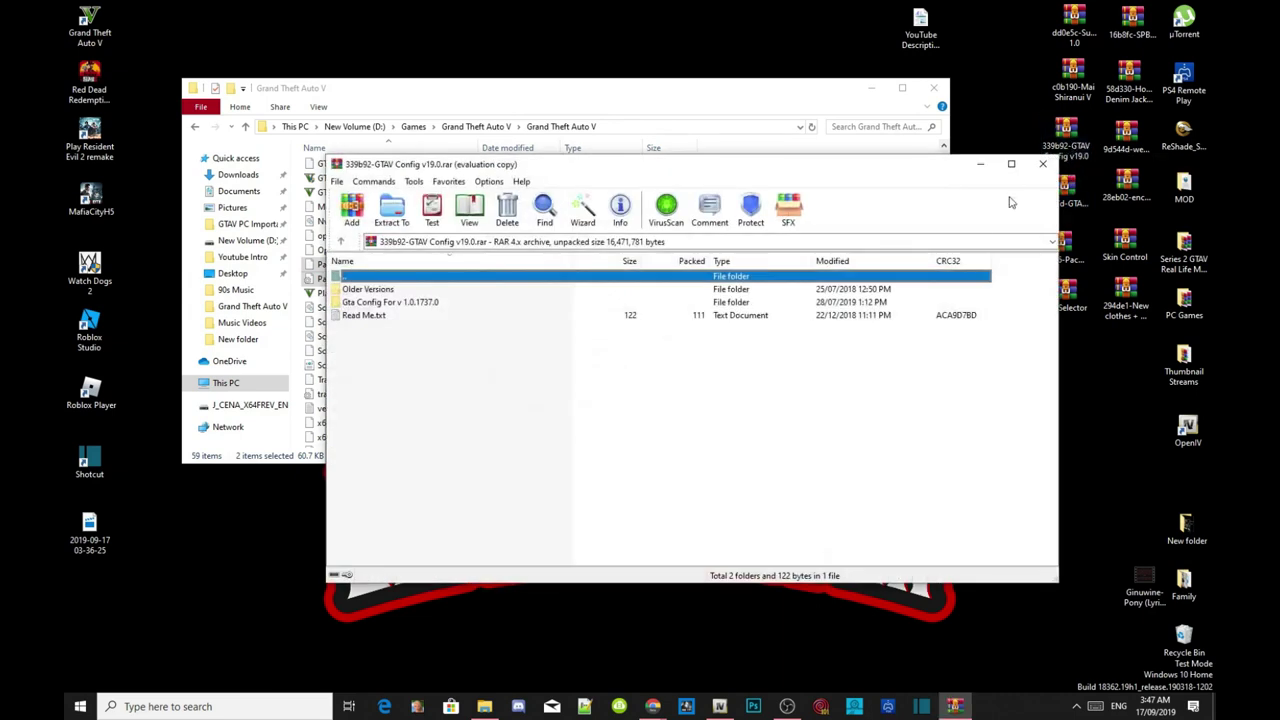
click(795, 322)
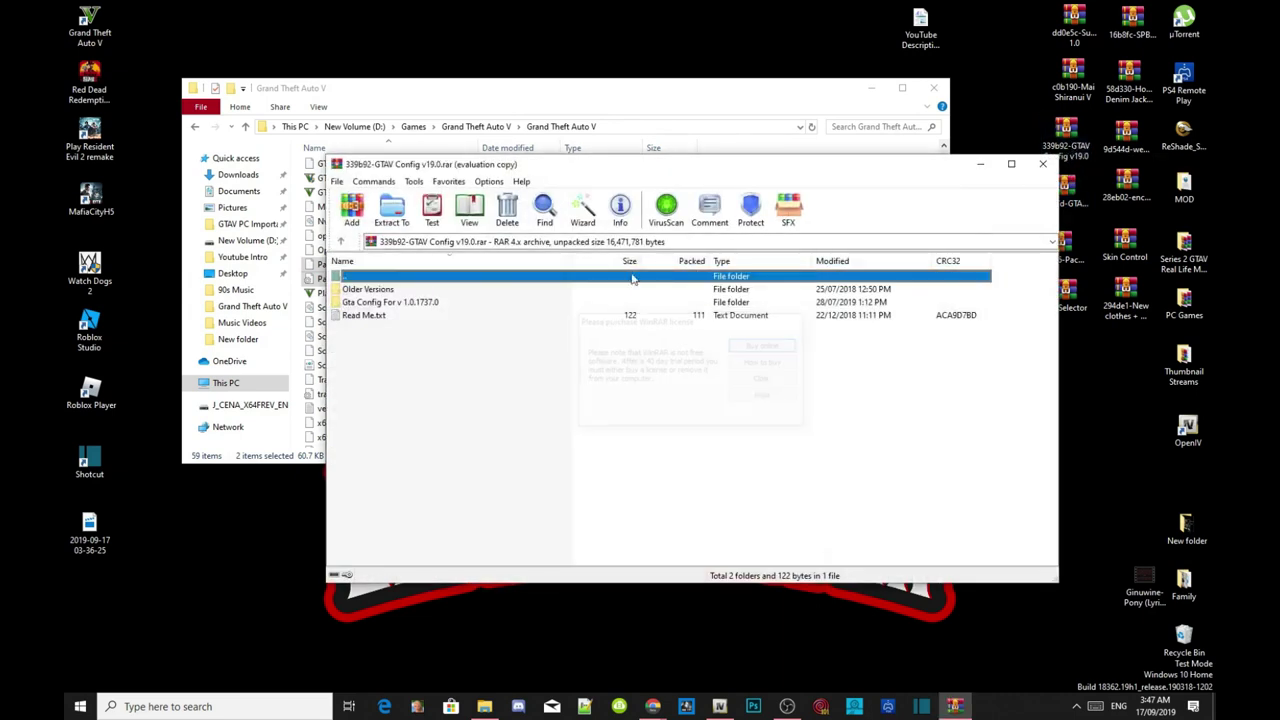
drag(430, 166, 1087, 101)
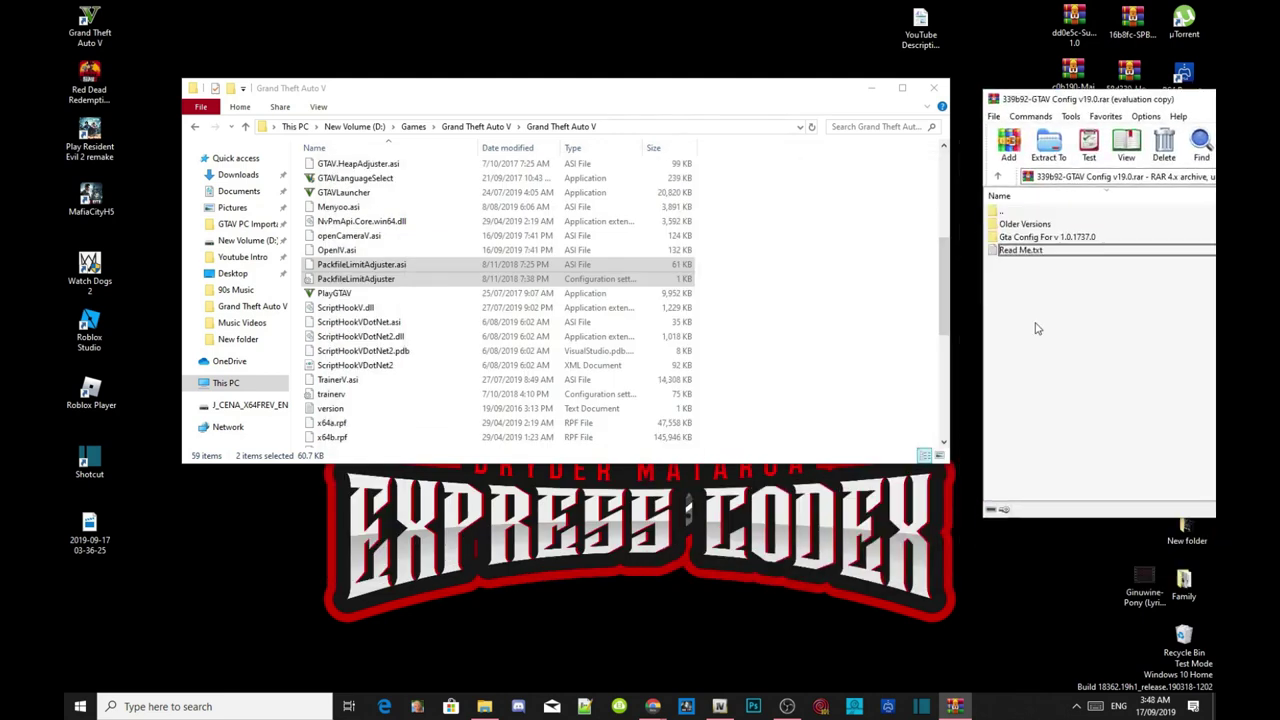
double_click(1047, 238)
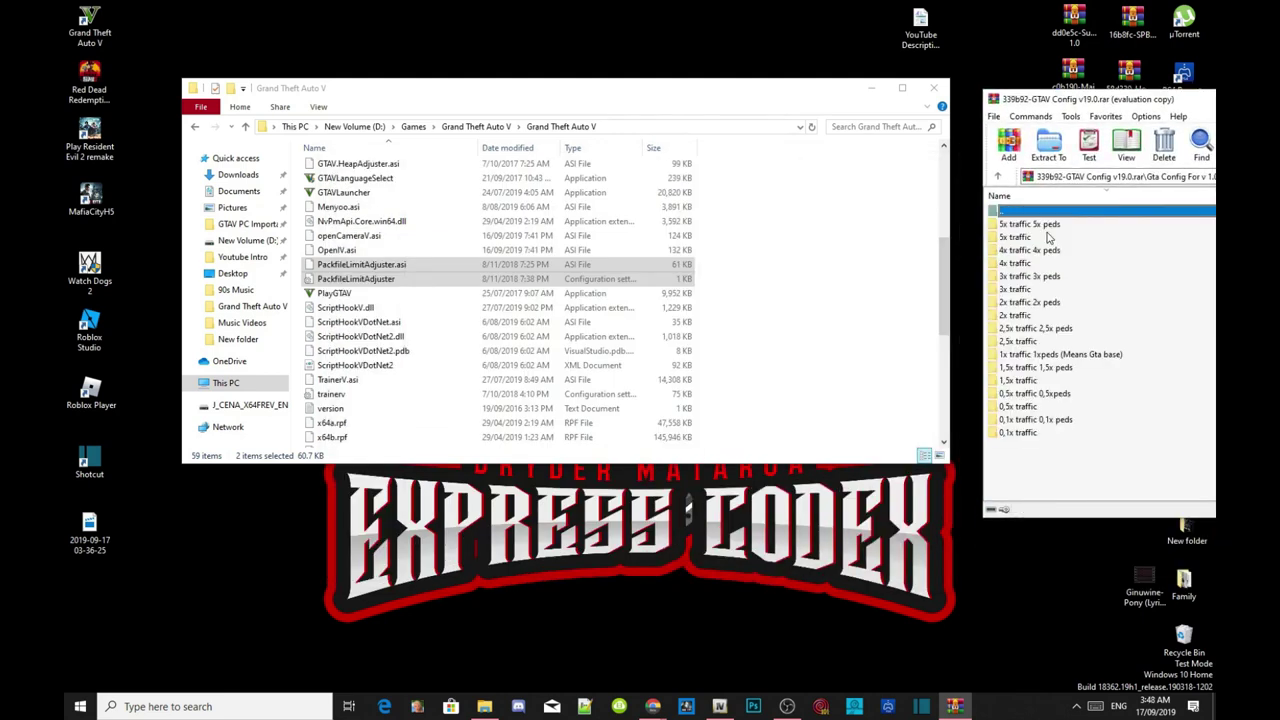
Browse the traffic presets and open the 5x traffic 5x peds folder containing gameconfig.xml
double_click(1027, 383)
click(1040, 212)
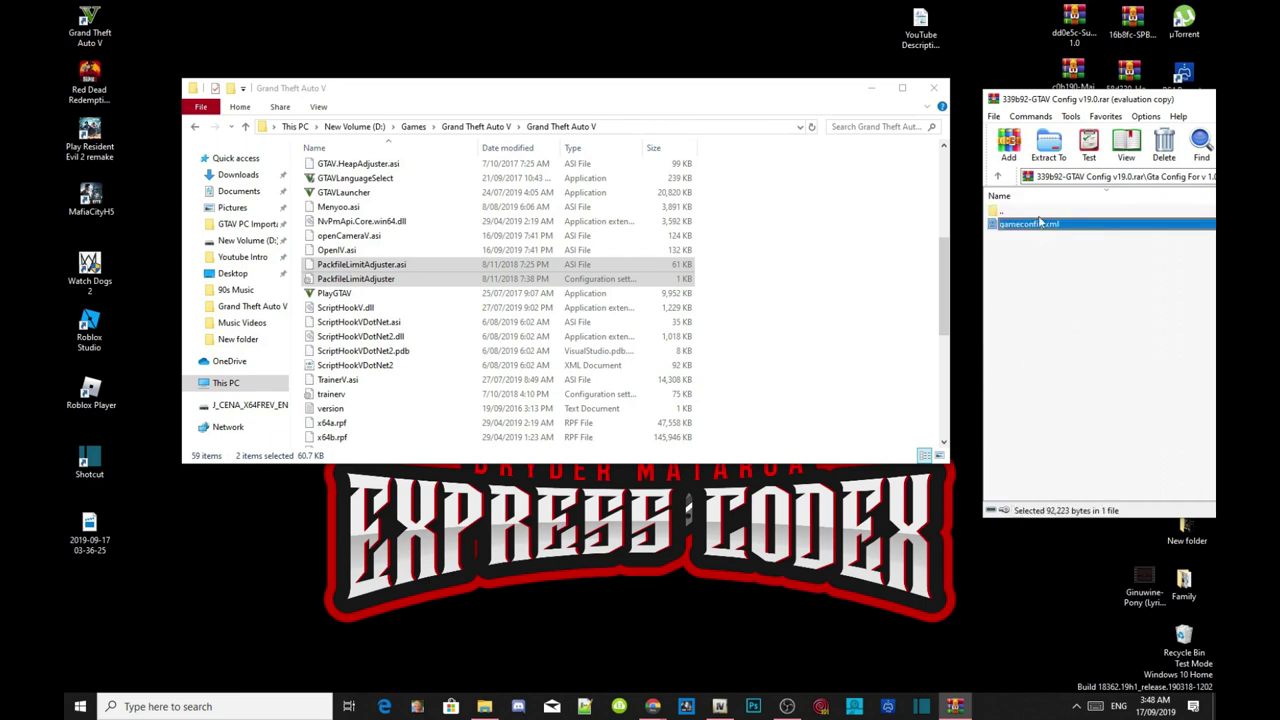
double_click(1040, 212)
double_click(1030, 289)
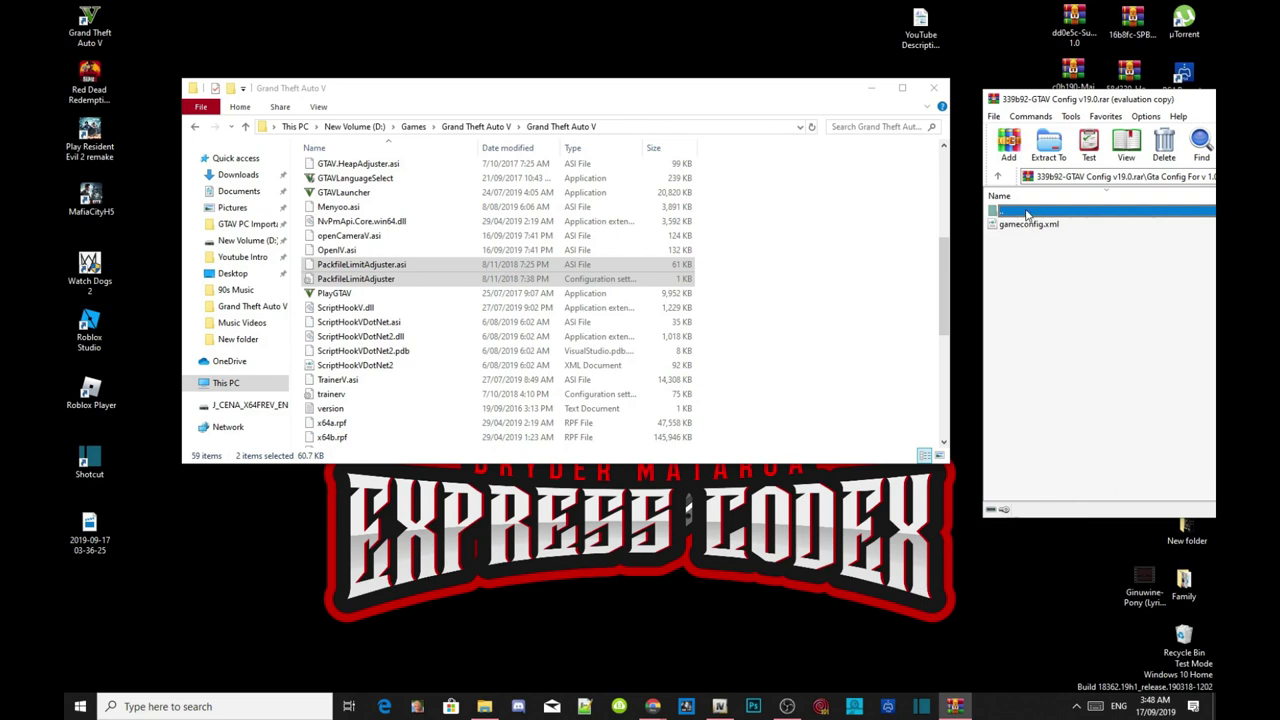
double_click(1028, 214)
click(1068, 470)
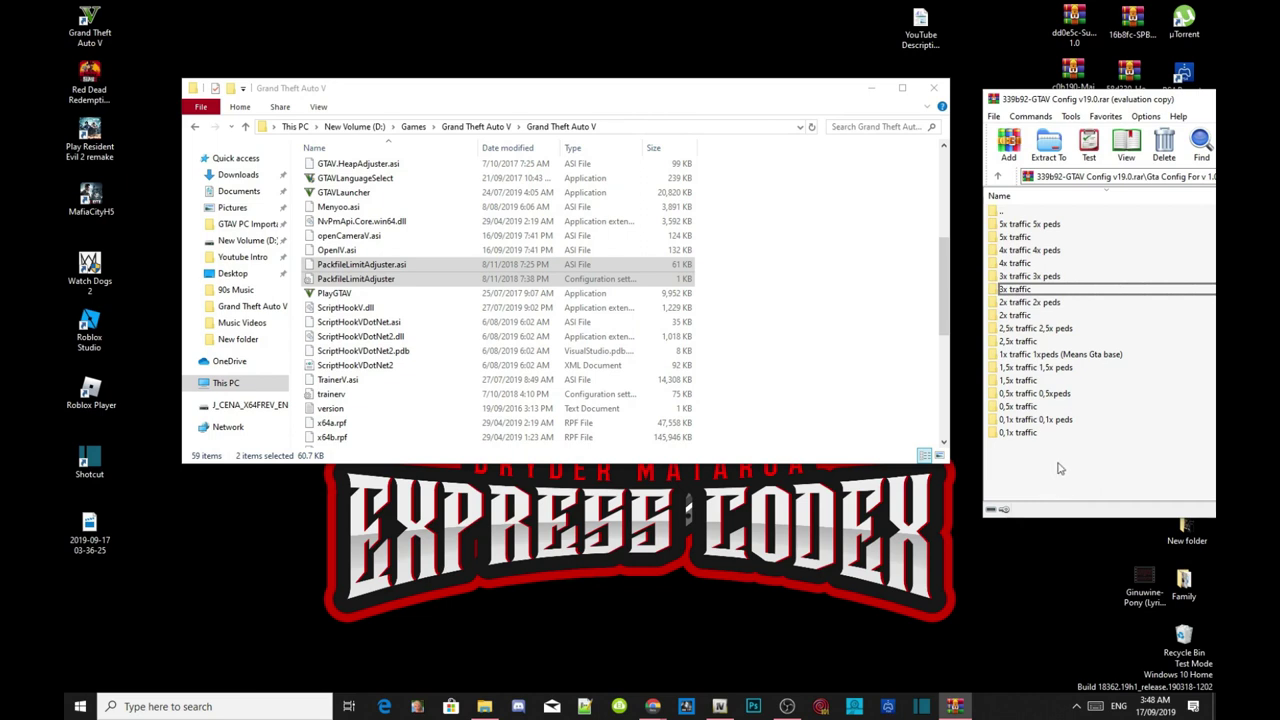
double_click(1048, 228)
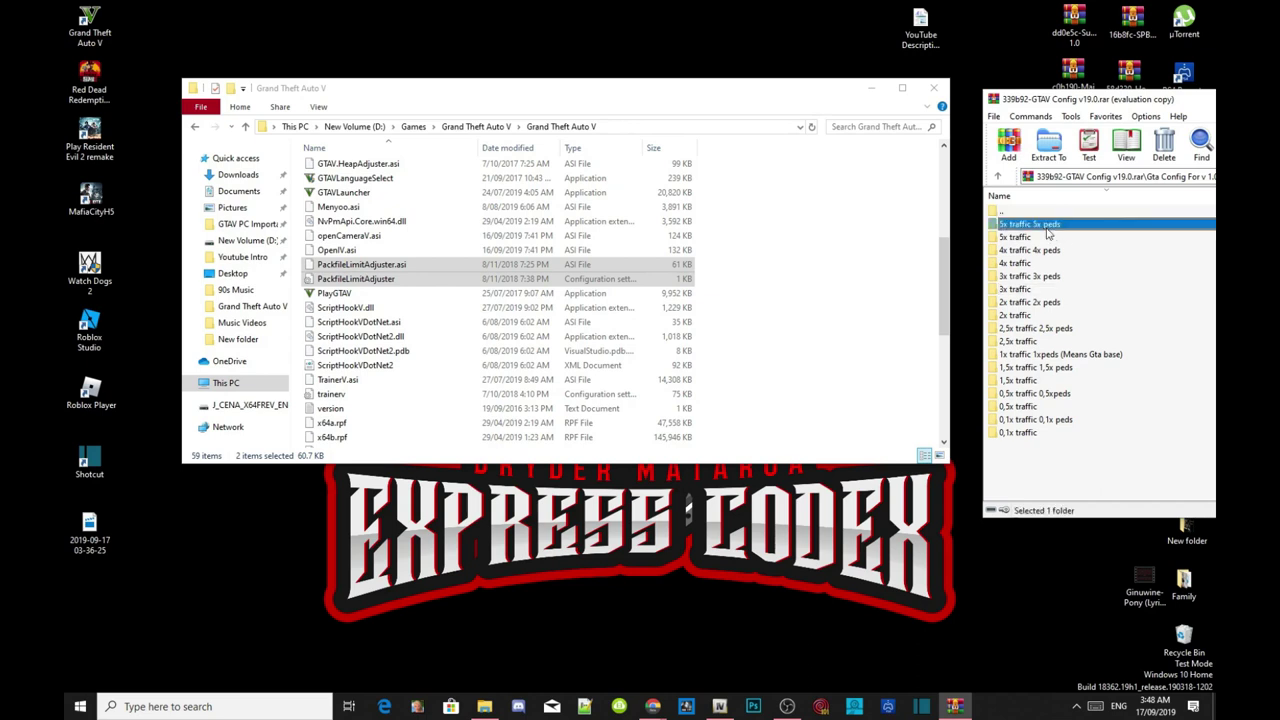
right_click(1040, 213)
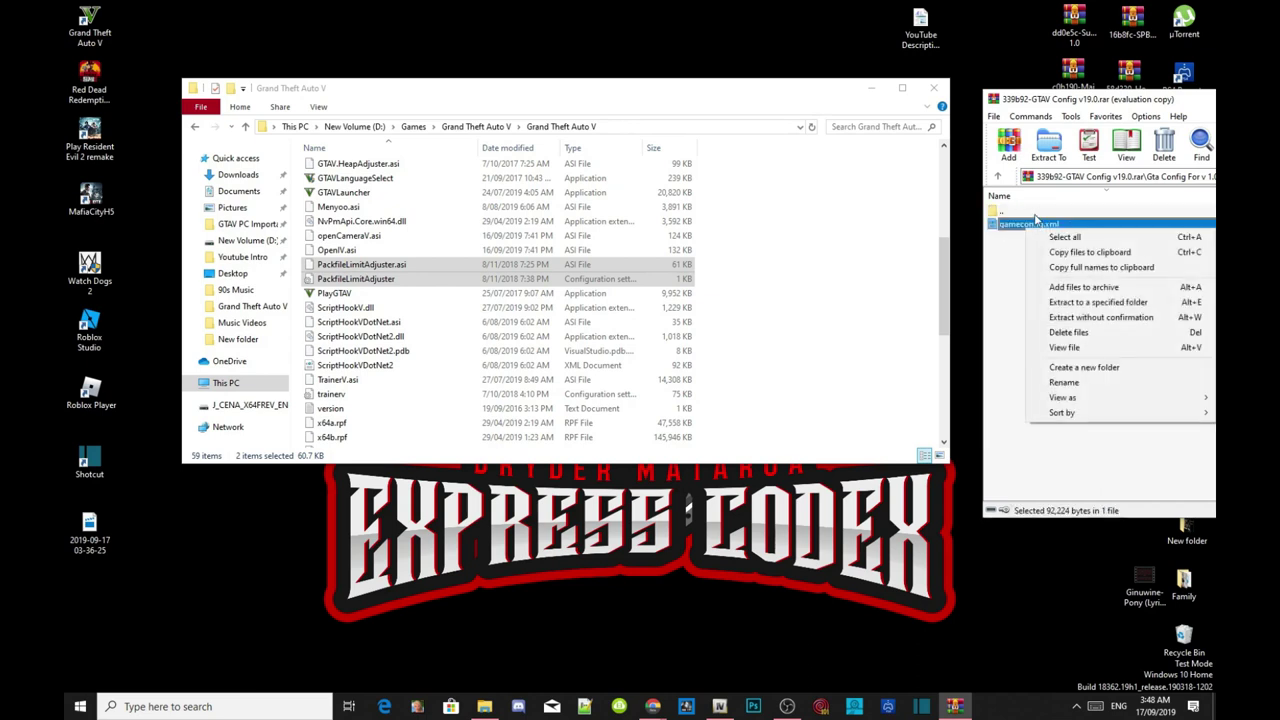
double_click(1038, 212)
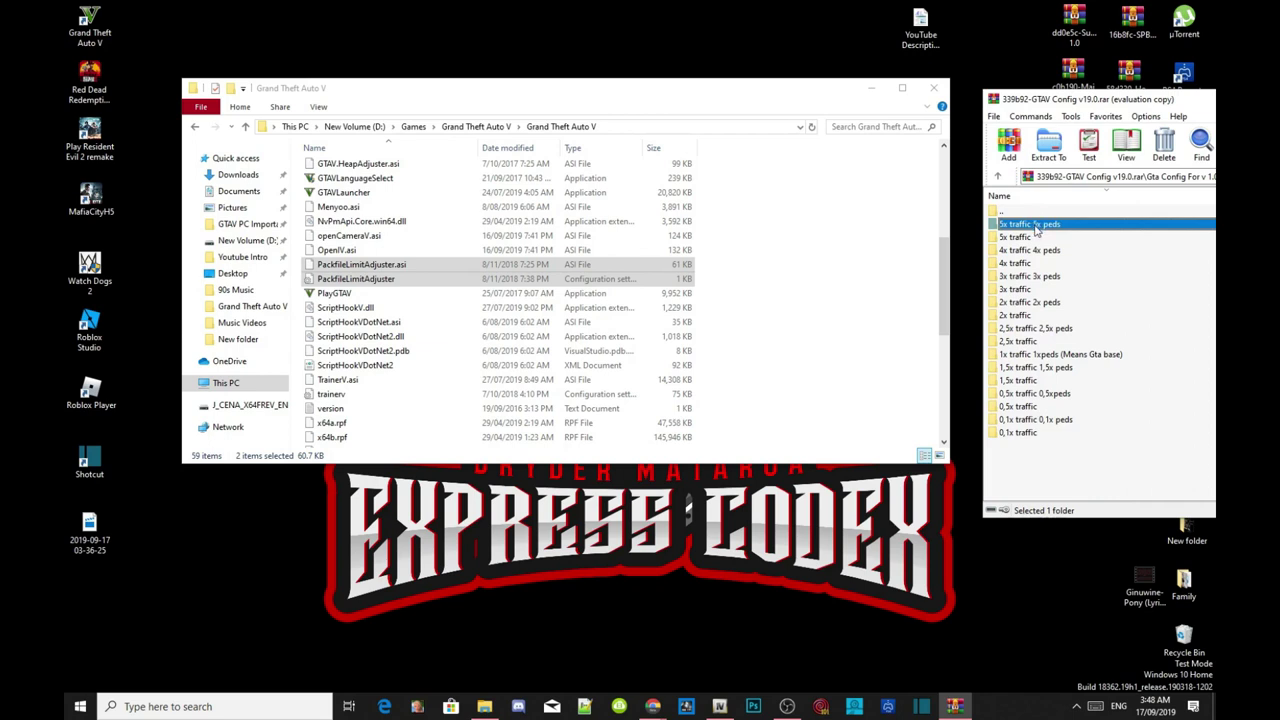
double_click(1036, 226)
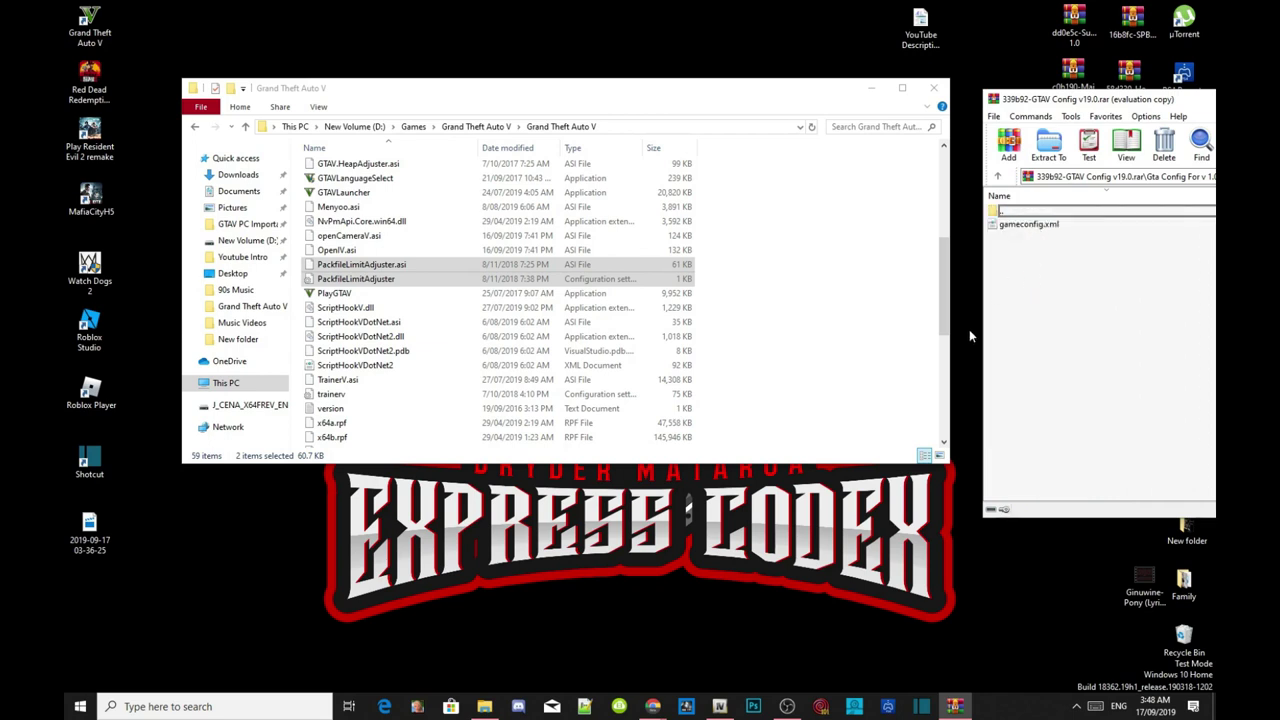
Back up OpenIV's update.rpf gameconfig.xml to the desktop
click(719, 706)
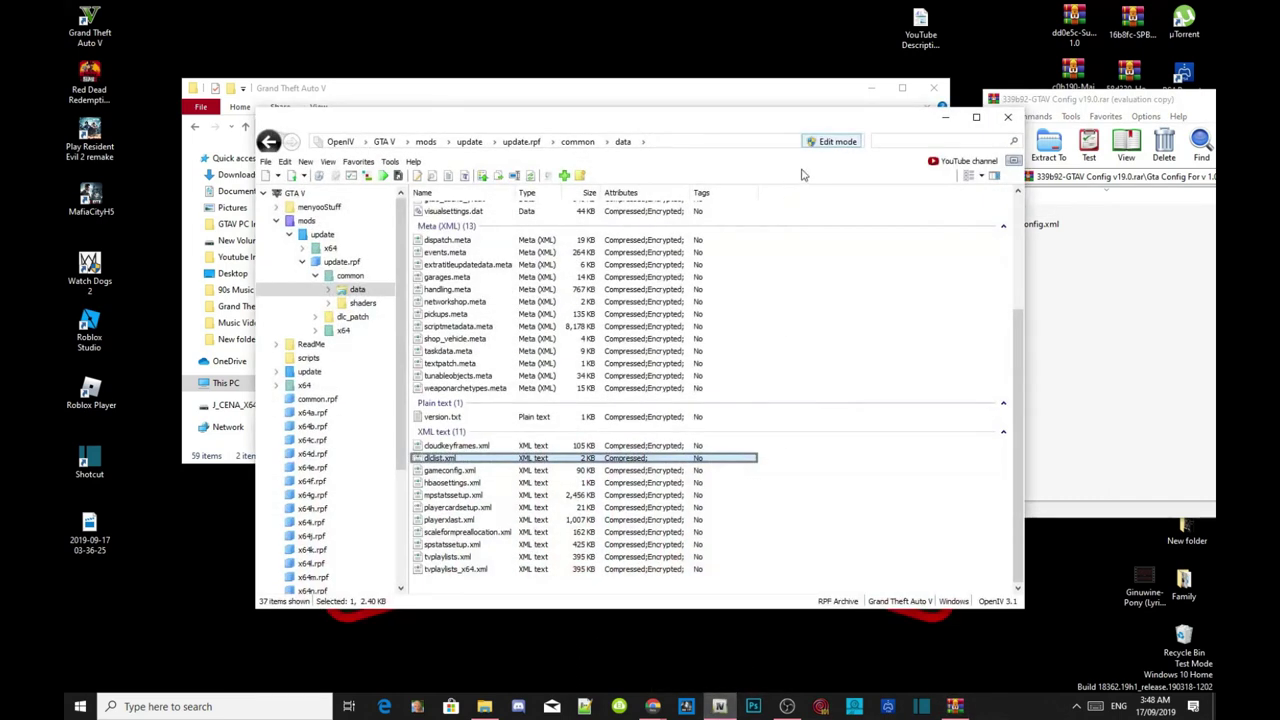
drag(848, 121, 774, 53)
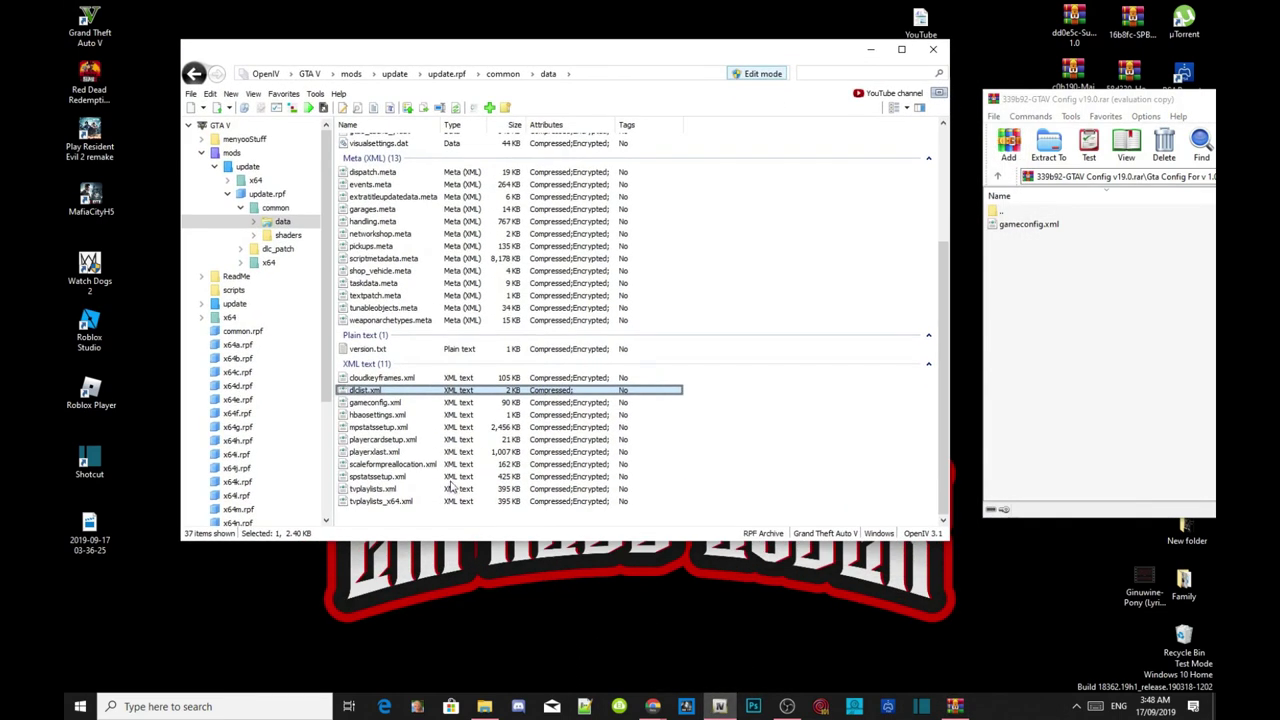
click(383, 403)
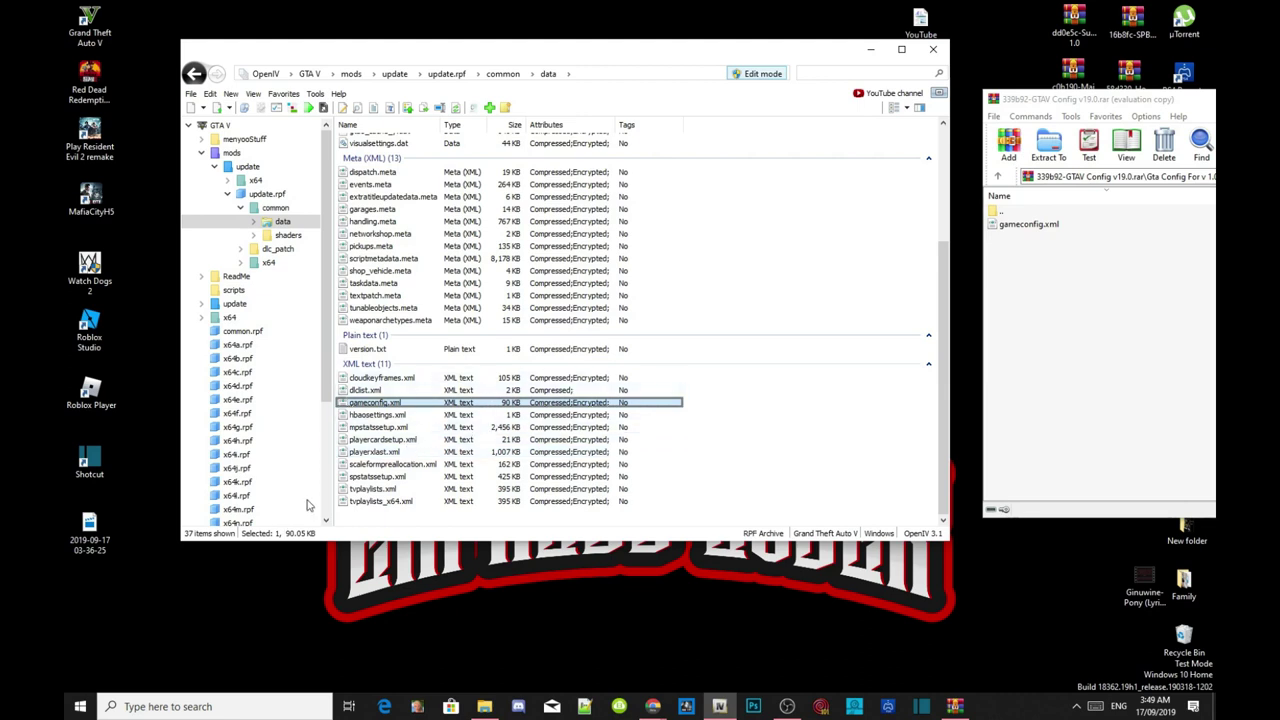
click(360, 428)
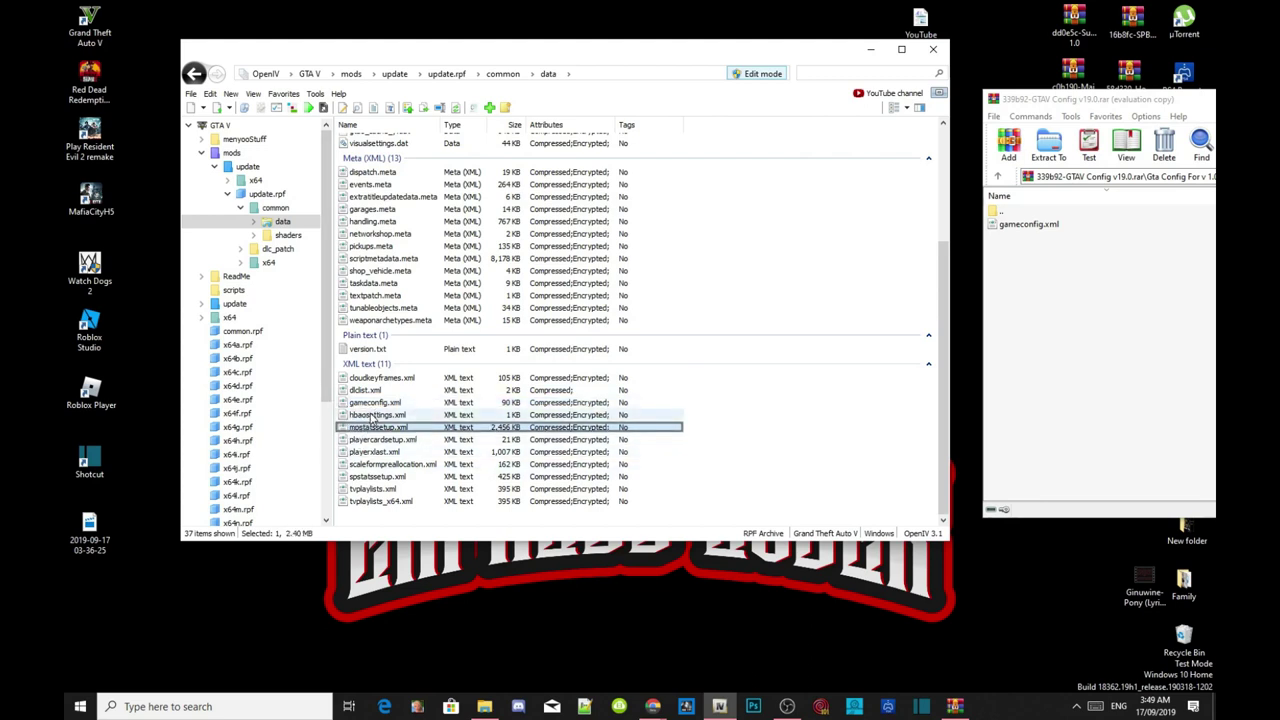
click(370, 405)
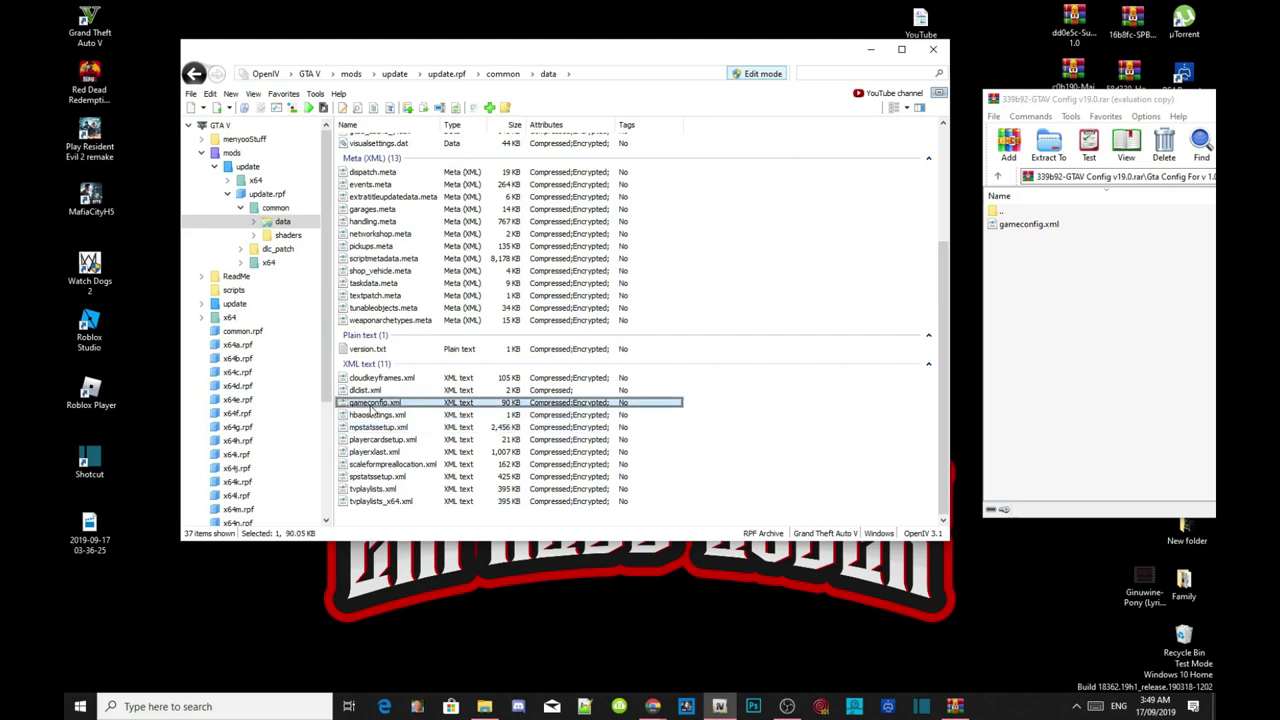
drag(386, 408, 87, 590)
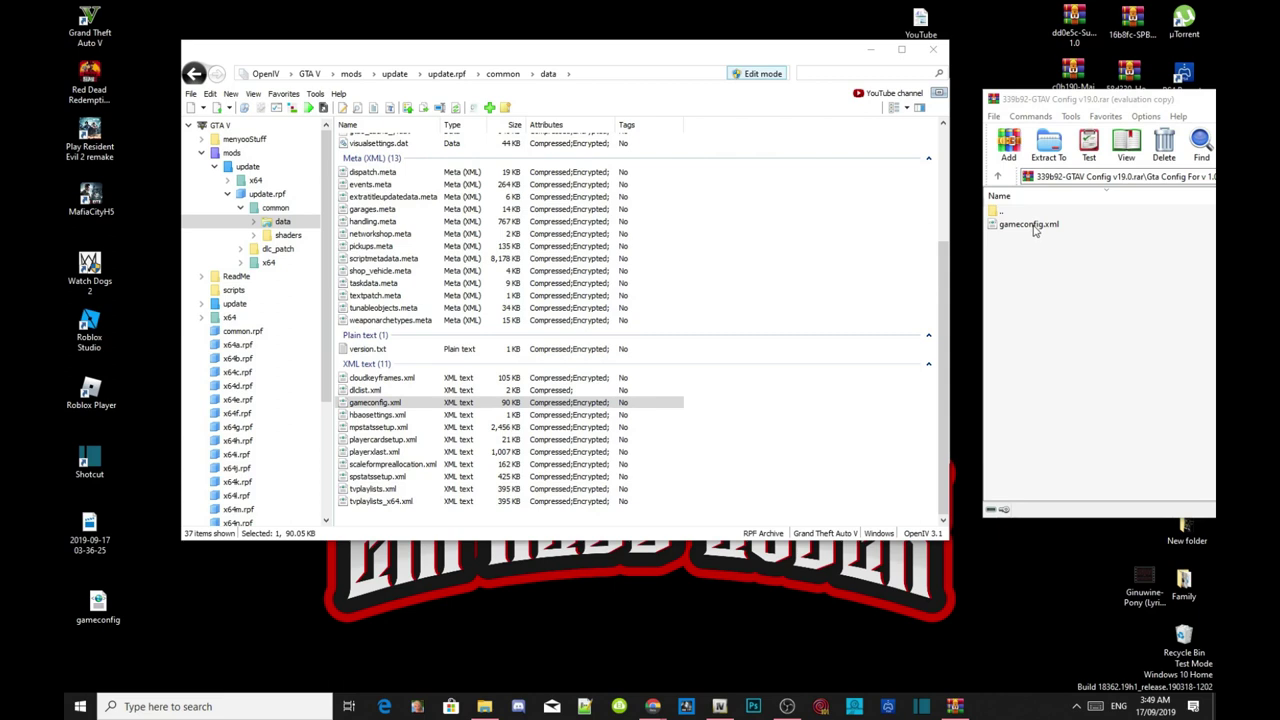
Replace it with the 5x traffic 5x peds gameconfig.xml from WinRAR, then close the archive
drag(1035, 230, 762, 408)
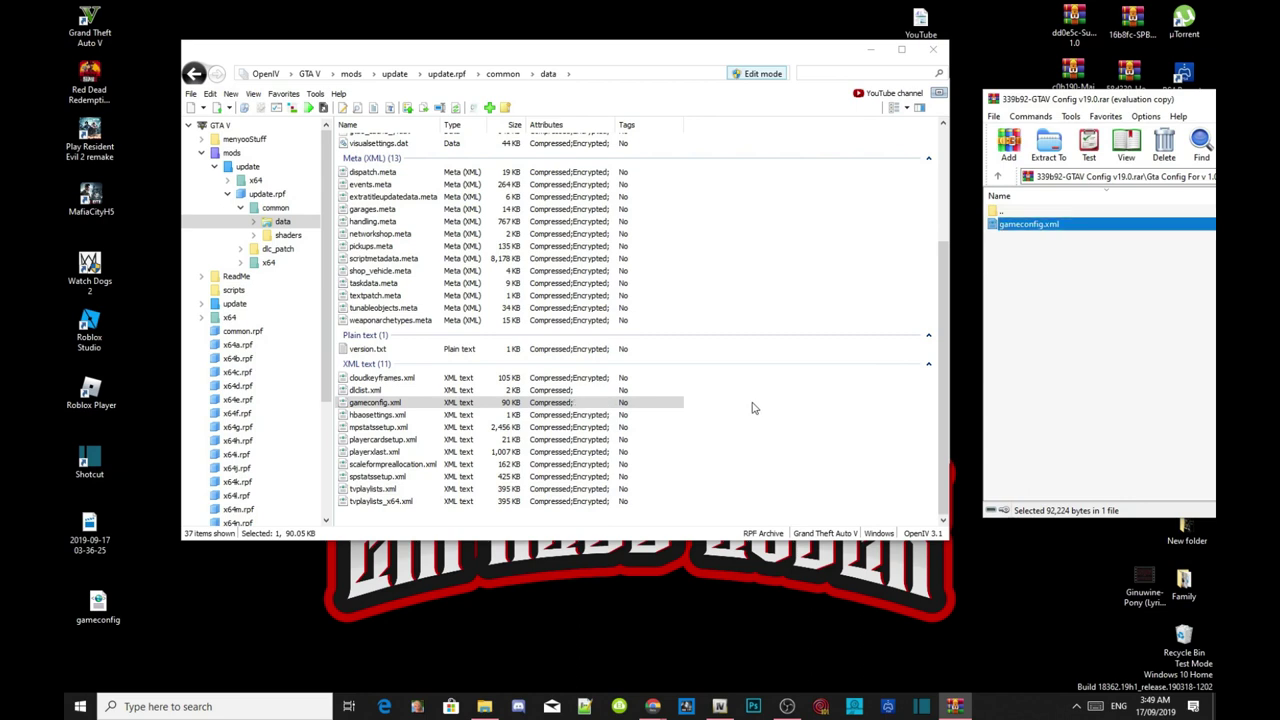
drag(1140, 106, 473, 146)
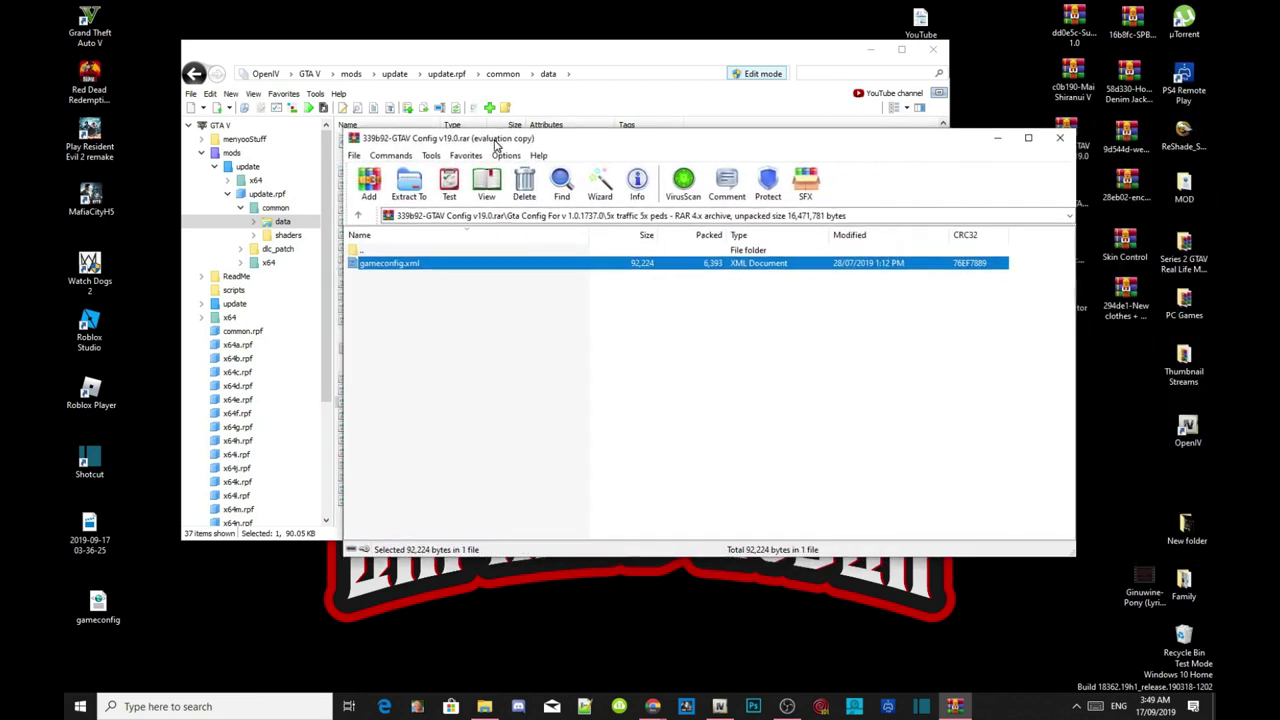
click(1061, 142)
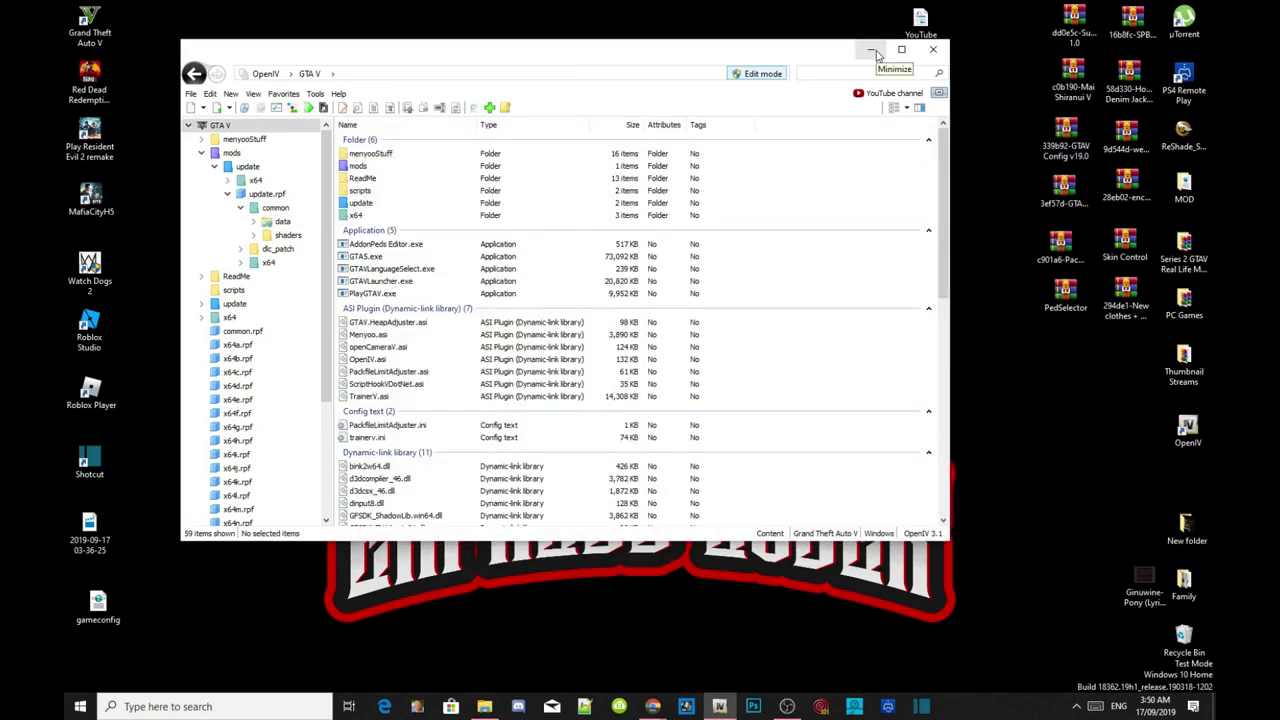